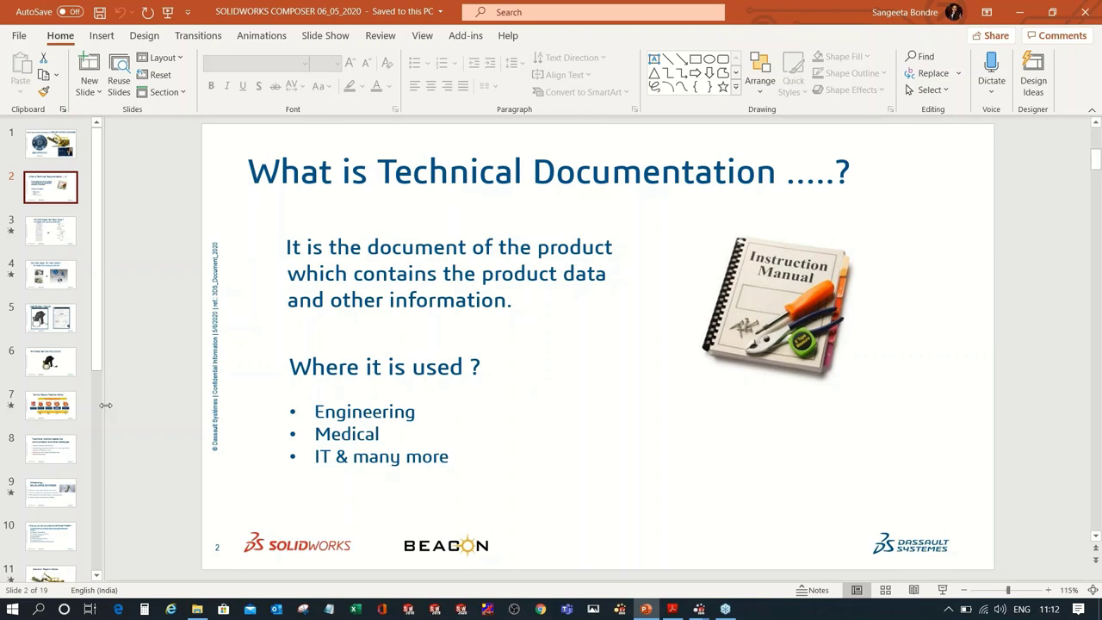
# Show slide 3, then slide 4 contrasting a photo manual page with an exploded 3D view
pyautogui.click(51, 234)
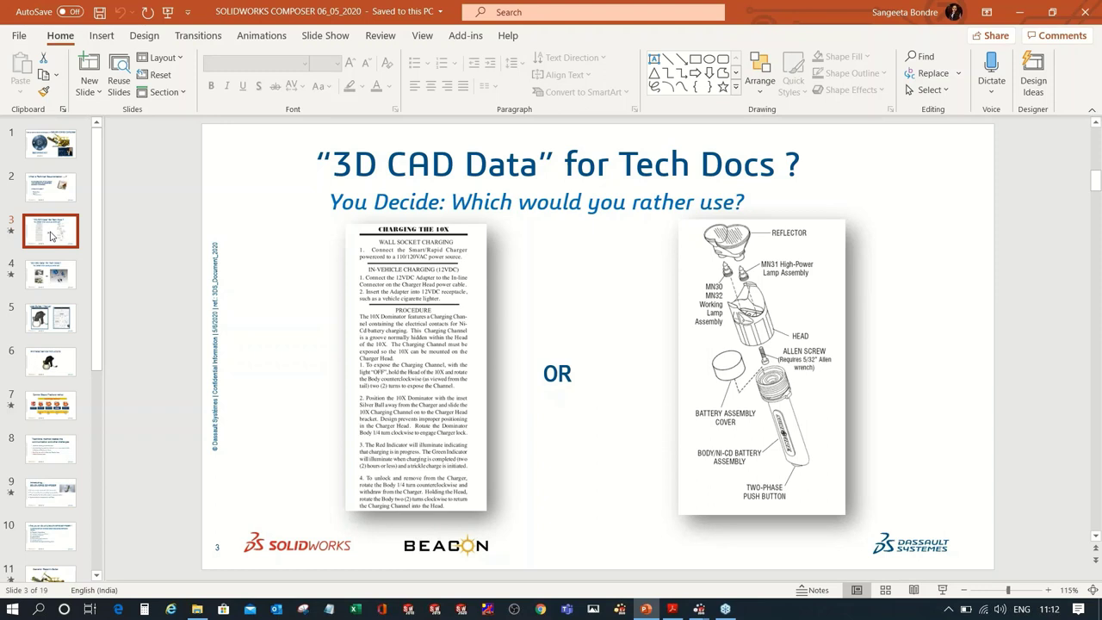
pyautogui.click(48, 274)
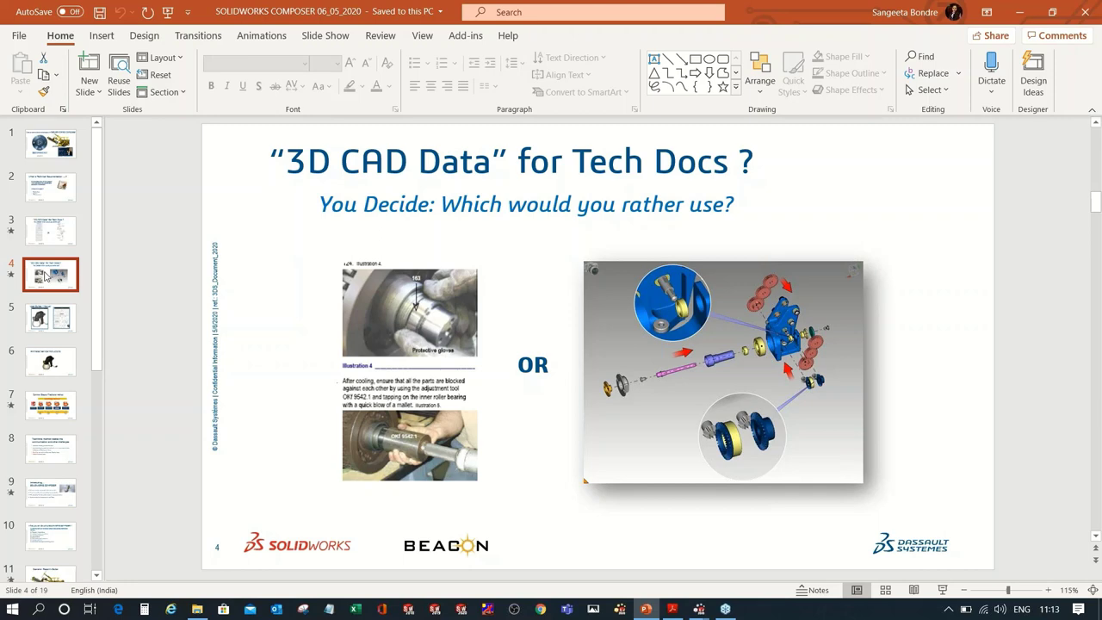
# Show slide 5 (User Guide / Manual), then slide 6 'Animated Service Instructions'
pyautogui.click(69, 315)
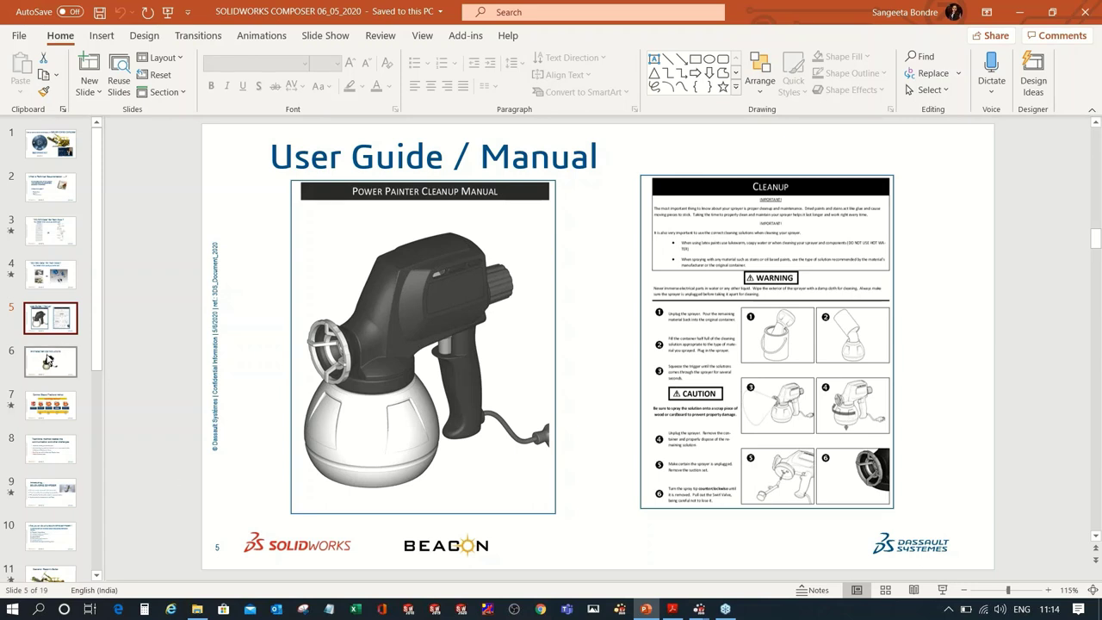
pyautogui.click(50, 360)
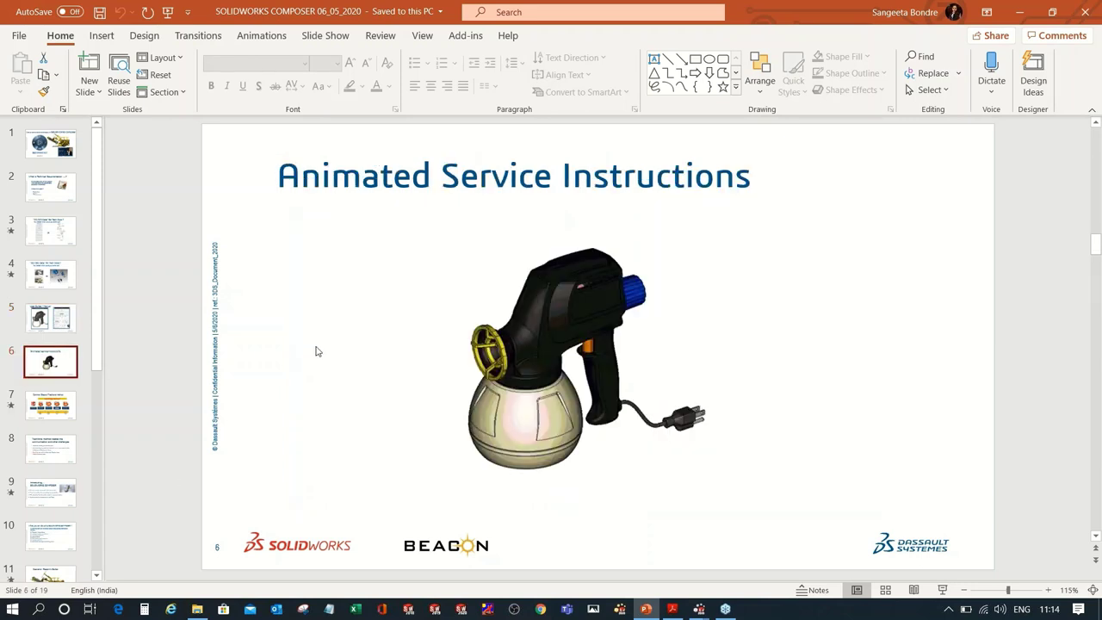
pyautogui.click(566, 346)
pyautogui.click(846, 433)
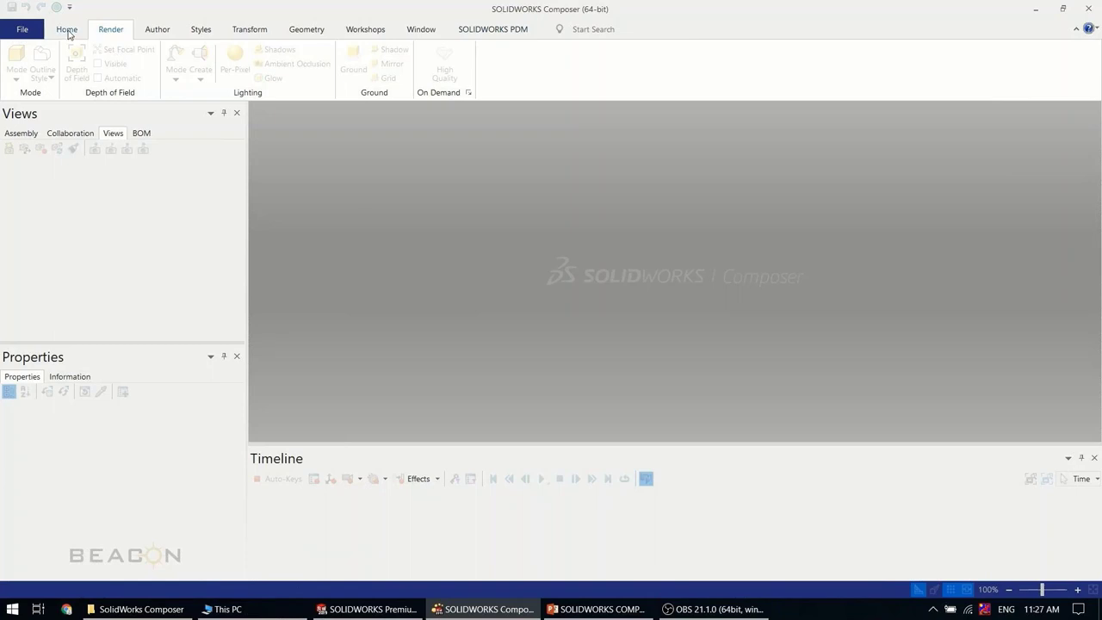
# Look through the File, Home, Render, Author, Transform, Geometry and Workshop ribbon tabs
pyautogui.click(37, 29)
pyautogui.click(397, 170)
pyautogui.click(66, 29)
pyautogui.click(110, 30)
pyautogui.click(158, 31)
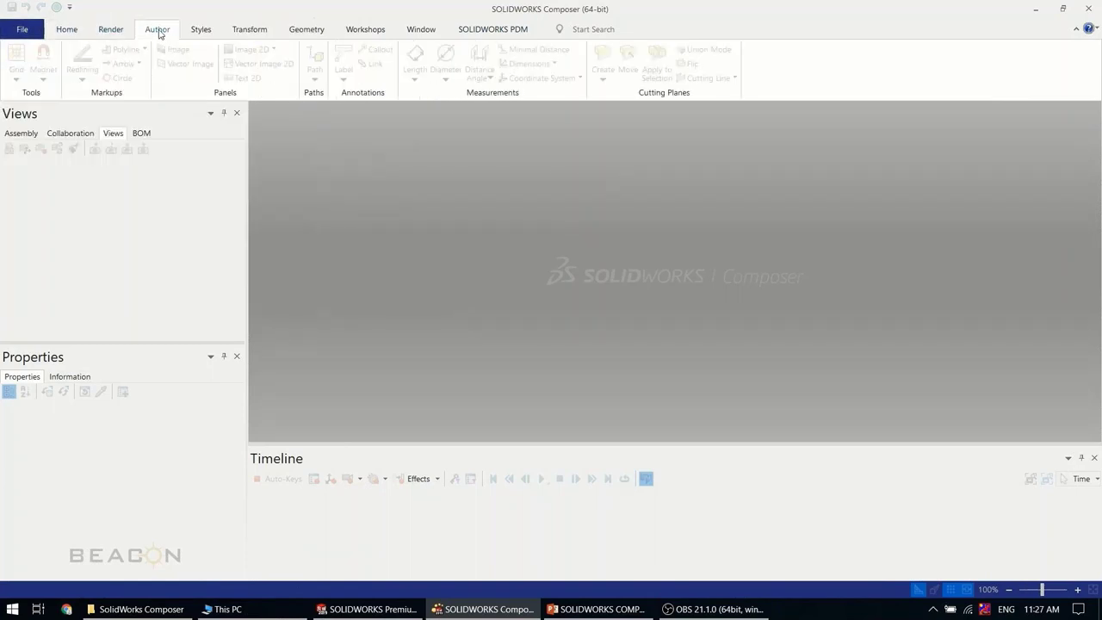
pyautogui.click(248, 31)
pyautogui.click(307, 31)
pyautogui.click(354, 32)
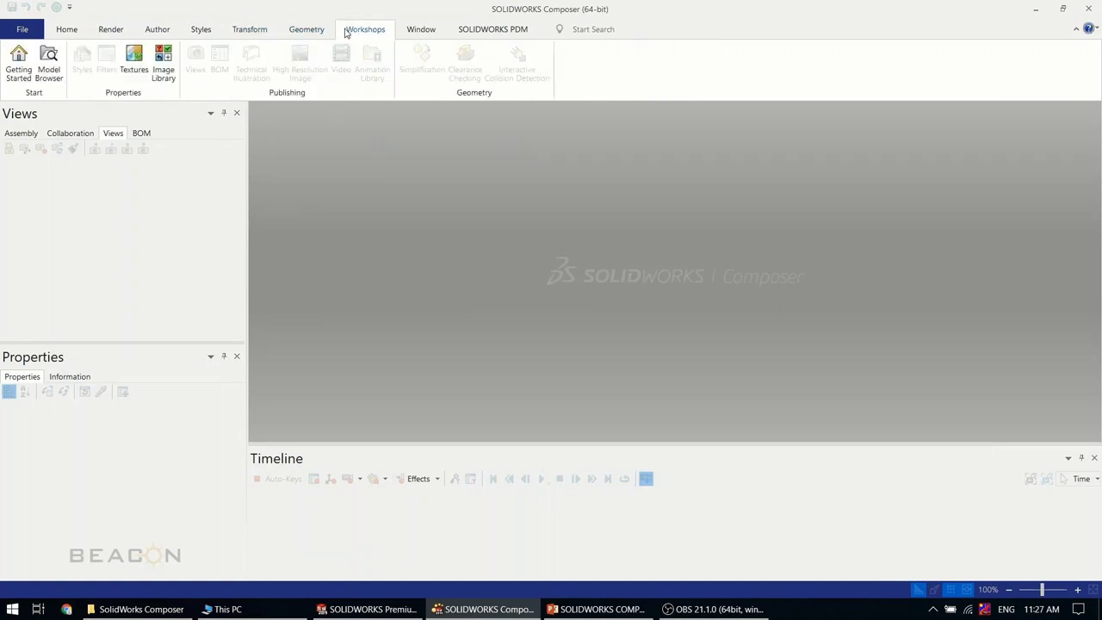
# Open the ACME-245A.smg project from the CaseStudy folder
pyautogui.click(21, 31)
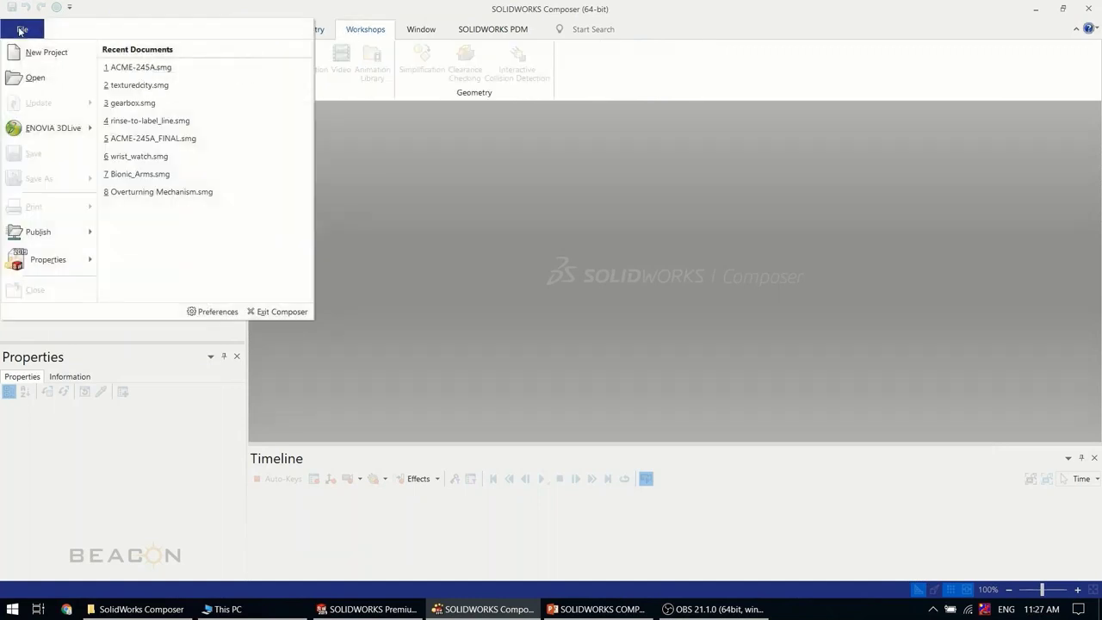
pyautogui.click(33, 77)
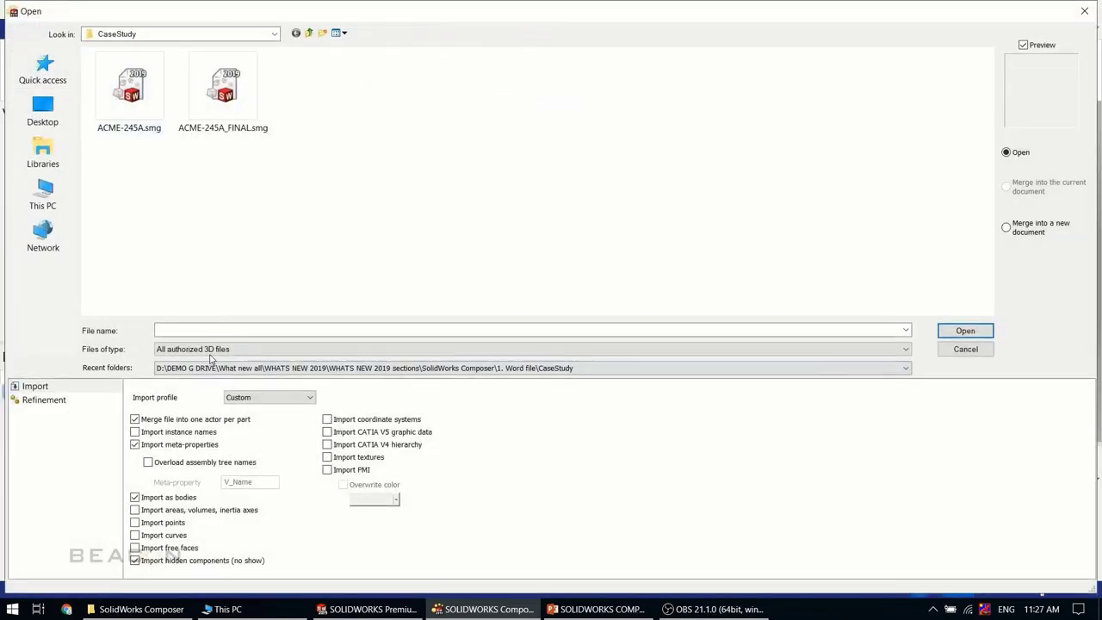
pyautogui.click(210, 351)
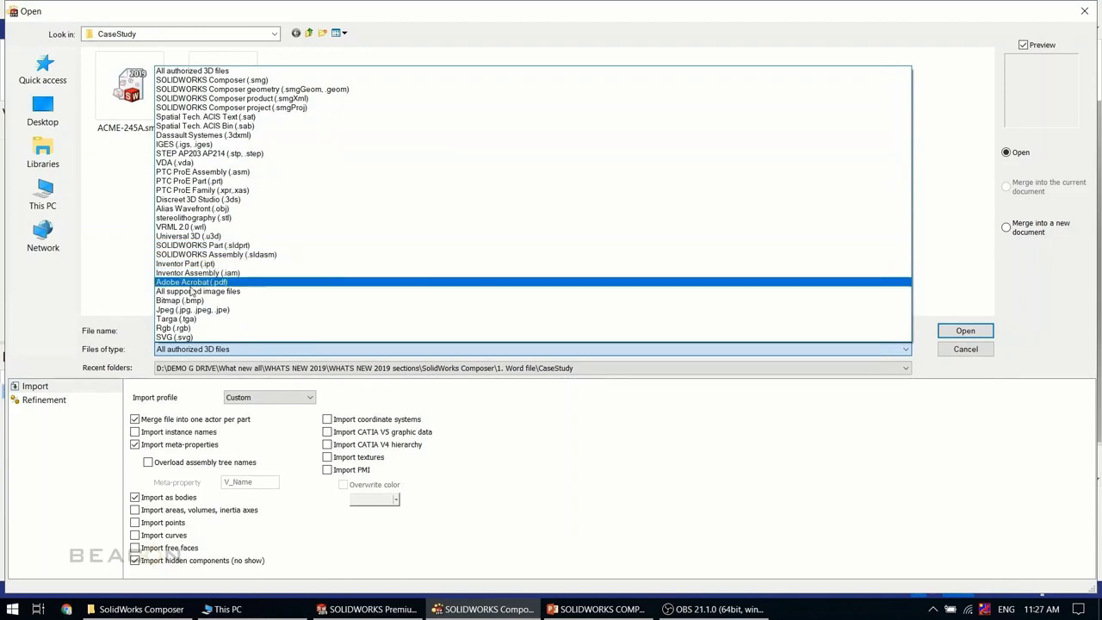
pyautogui.click(133, 249)
pyautogui.click(125, 102)
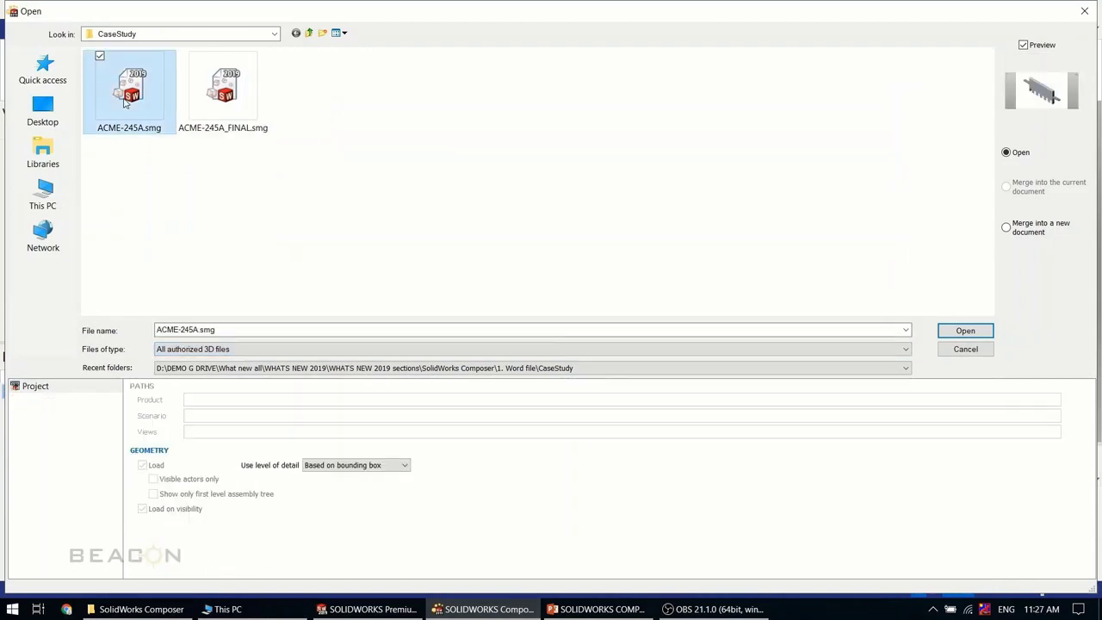
pyautogui.click(981, 332)
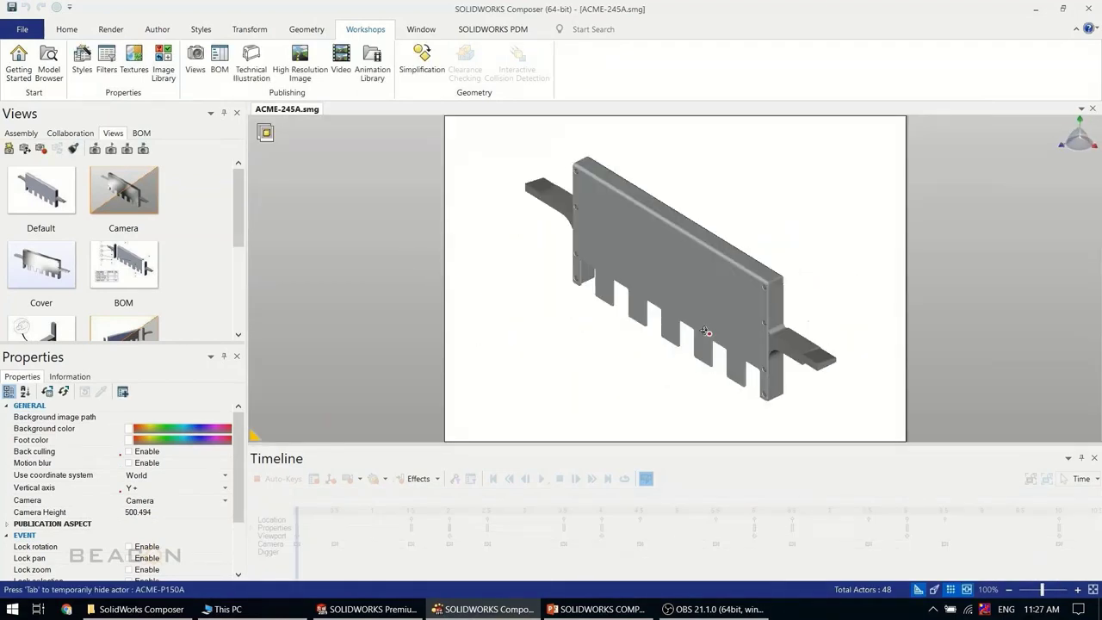
# Preview the Smooth with Outline, Illustration and Technical render modes
pyautogui.click(105, 29)
pyautogui.click(16, 67)
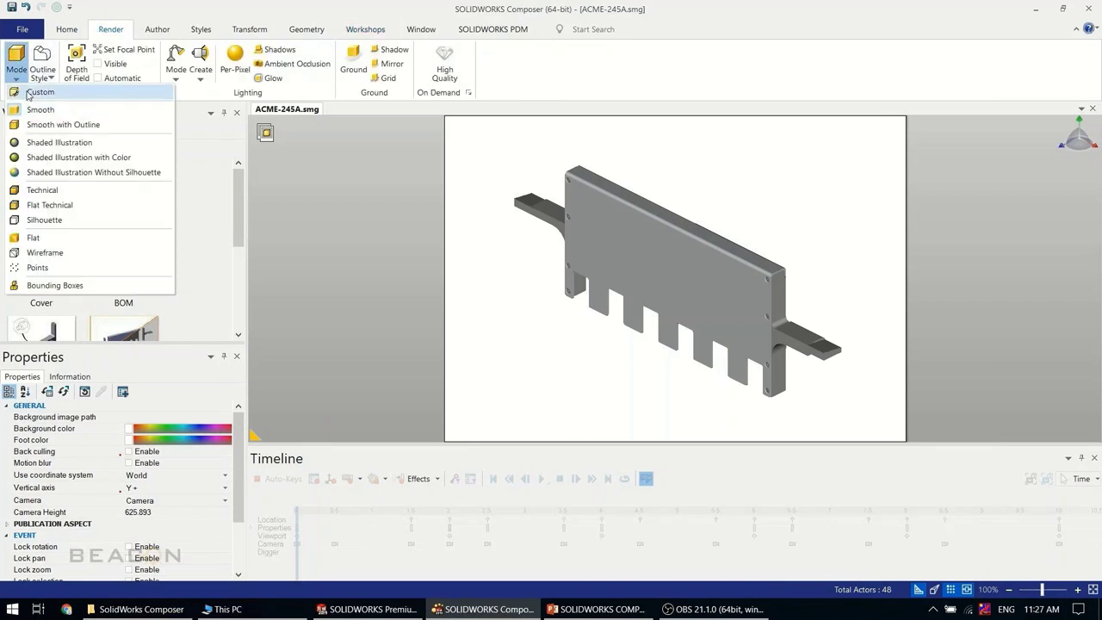
pyautogui.click(39, 125)
pyautogui.click(17, 69)
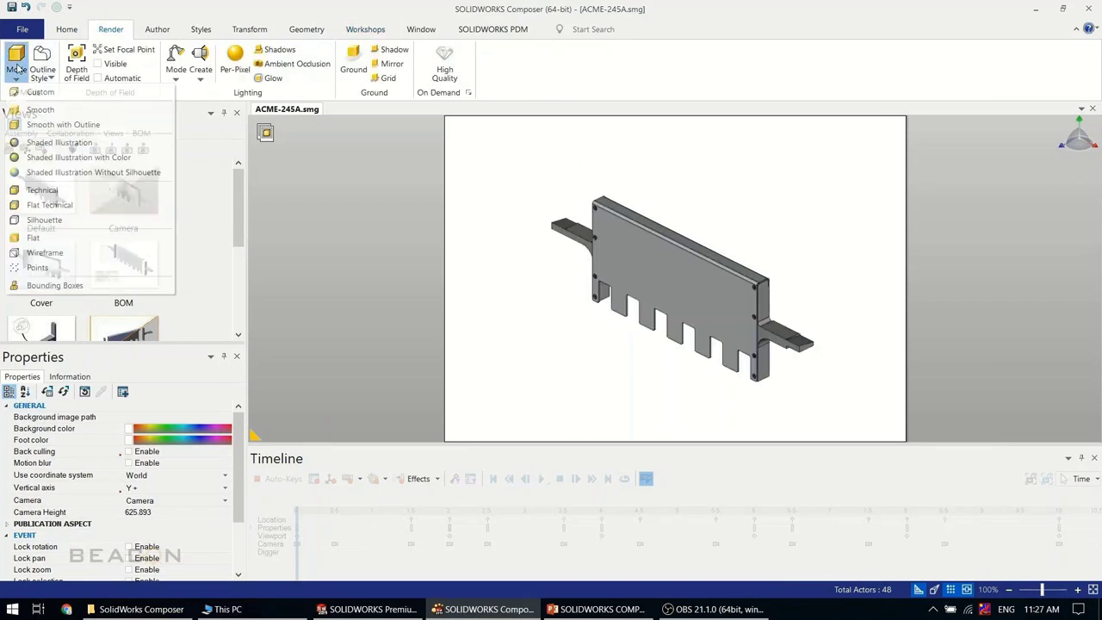
pyautogui.click(52, 142)
pyautogui.click(17, 69)
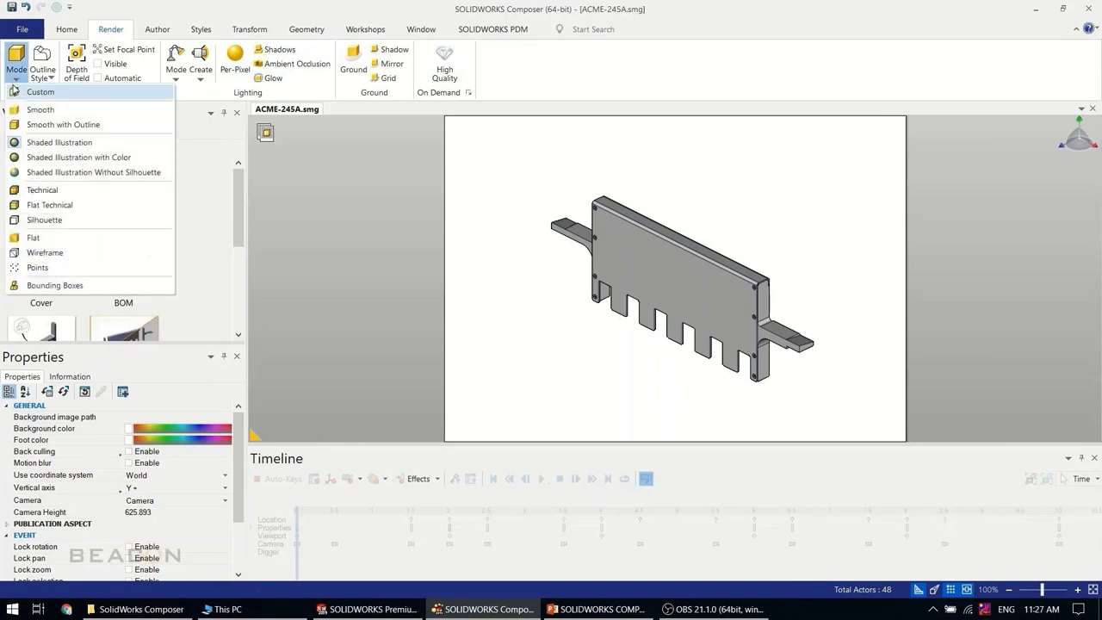
pyautogui.click(42, 189)
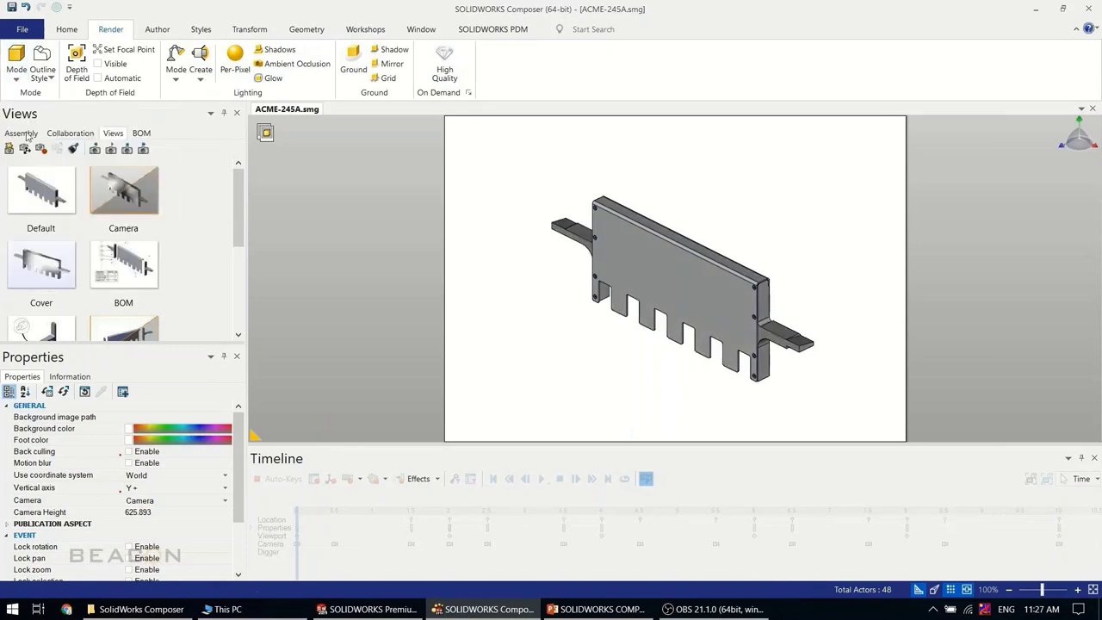
# Try Silhouette, Wireframe and flat-shaded modes, then settle on Smooth with Outline
pyautogui.click(15, 83)
pyautogui.click(36, 219)
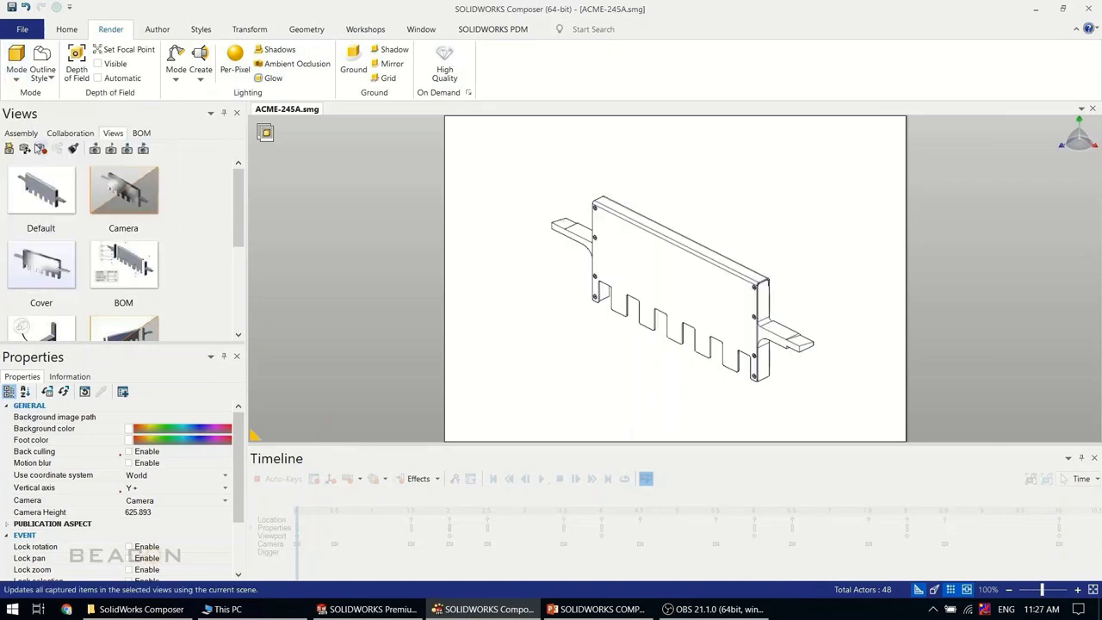
pyautogui.click(17, 69)
pyautogui.click(26, 252)
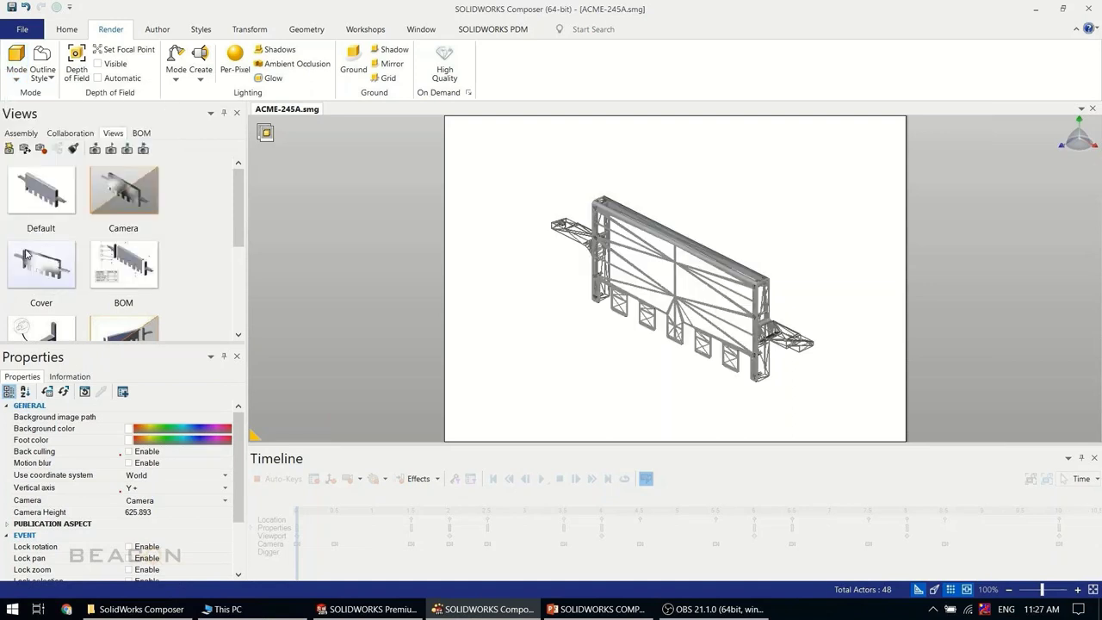
pyautogui.click(16, 68)
pyautogui.click(28, 236)
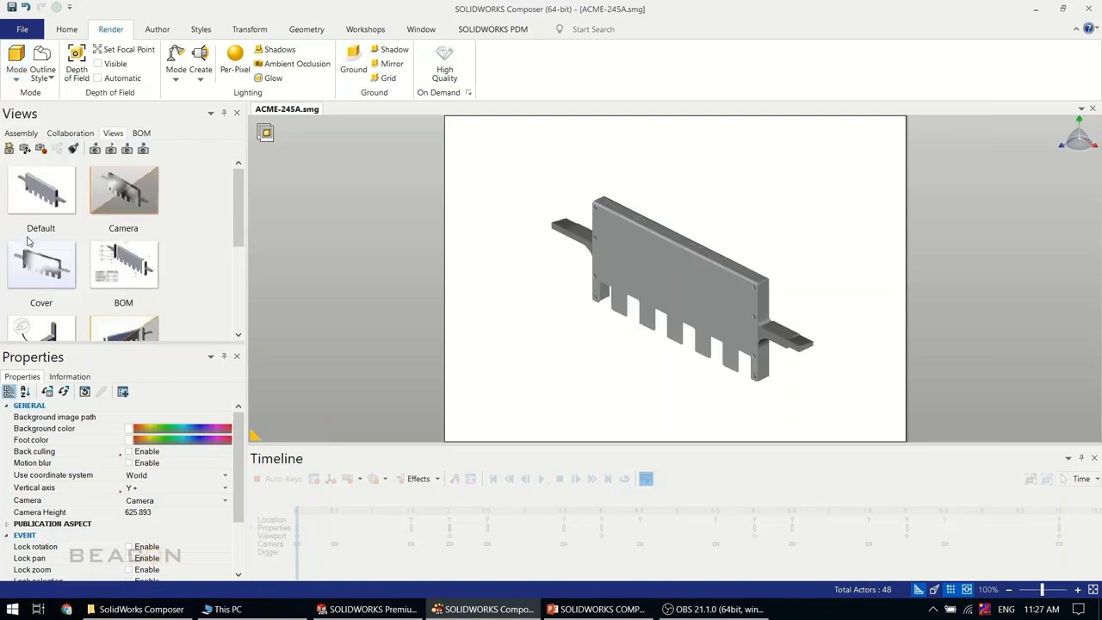
pyautogui.click(16, 69)
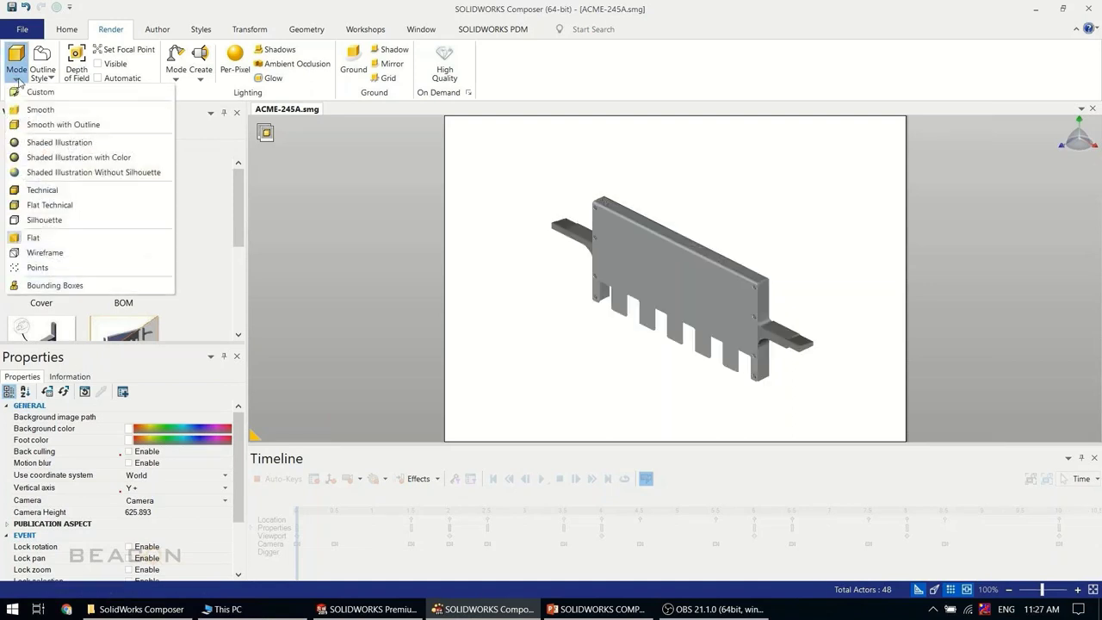
pyautogui.click(32, 127)
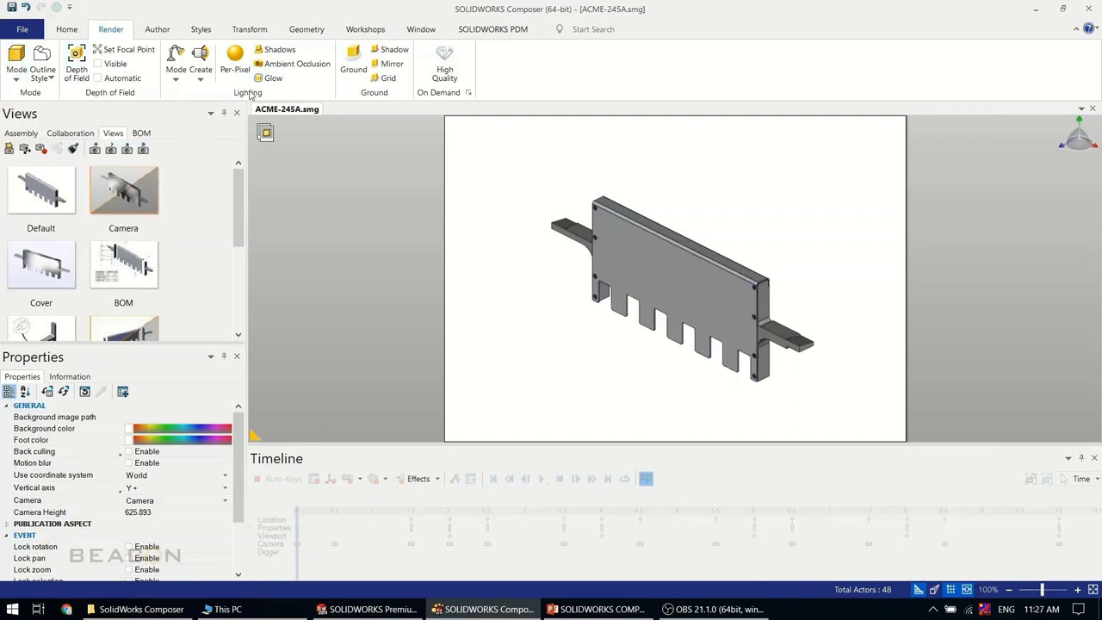
# Turn on ambient occlusion and shadows for the model
pyautogui.moveTo(475, 206); pyautogui.dragTo(487, 212)
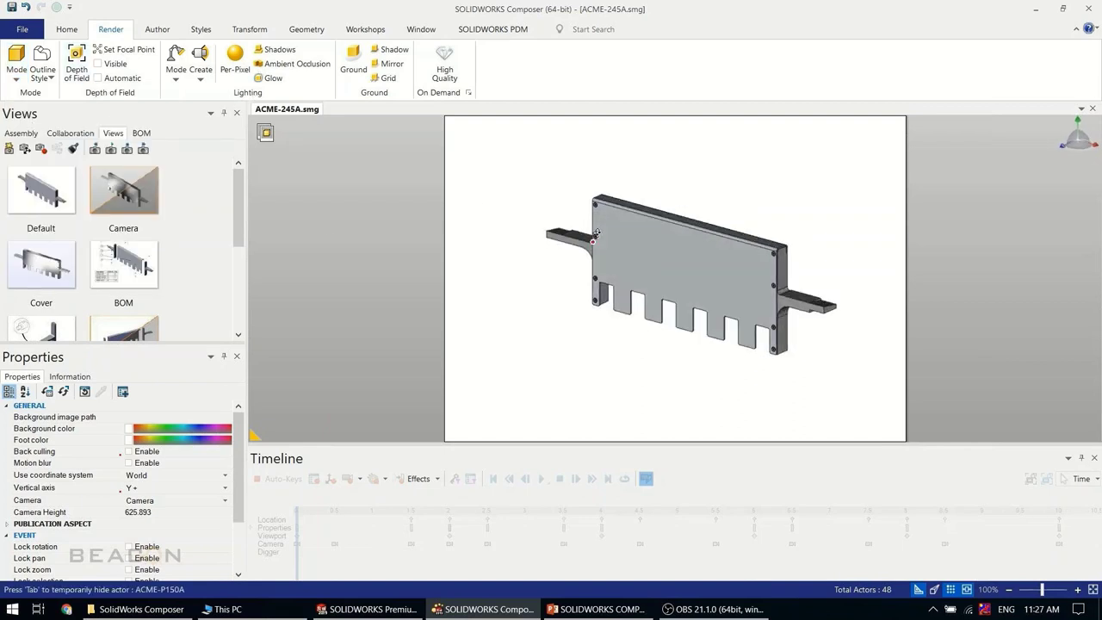
pyautogui.click(288, 66)
pyautogui.click(280, 50)
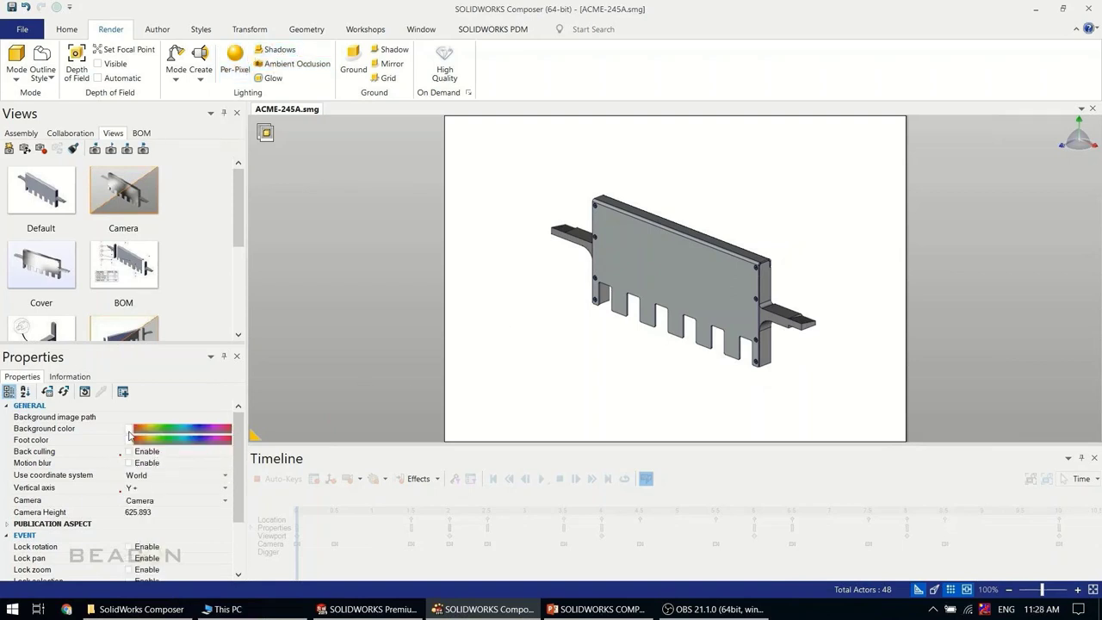
# Make the viewport background light blue and toggle the framed viewport area off and on
pyautogui.moveTo(111, 345); pyautogui.dragTo(107, 274)
pyautogui.click(126, 363)
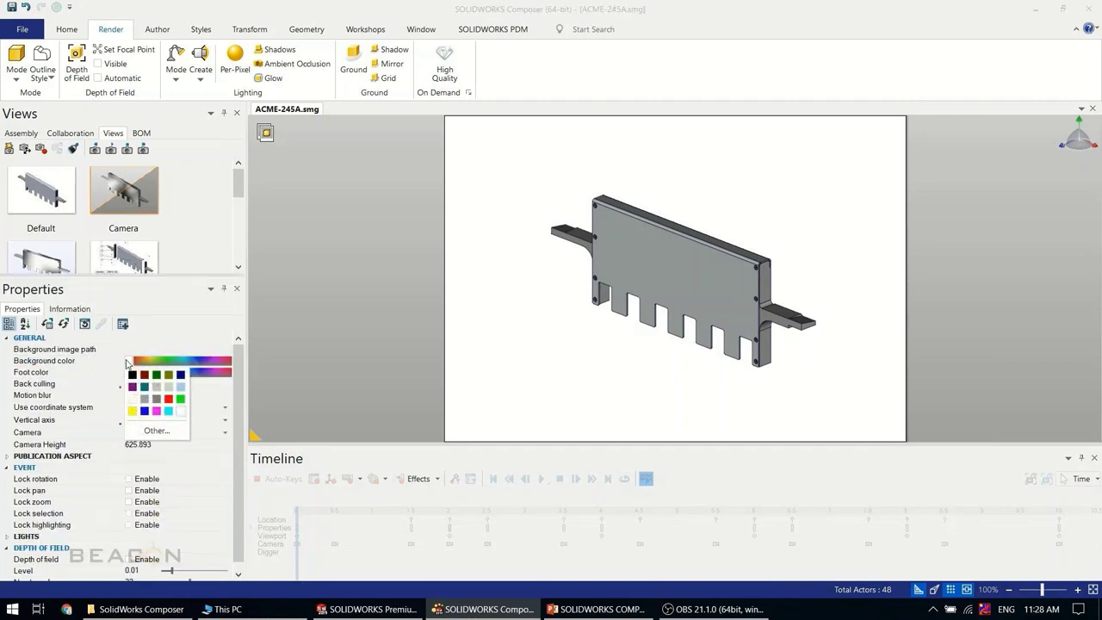
pyautogui.click(179, 400)
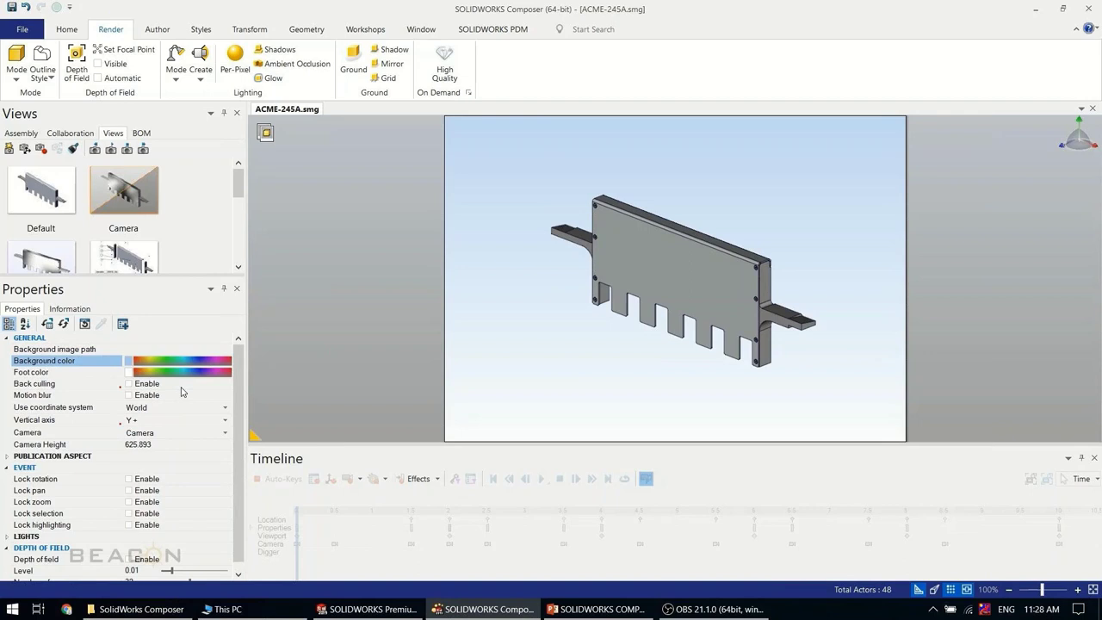
pyautogui.moveTo(552, 278)
pyautogui.mouseDown()
pyautogui.moveTo(536, 270)
pyautogui.moveTo(557, 280)
pyautogui.mouseUp()
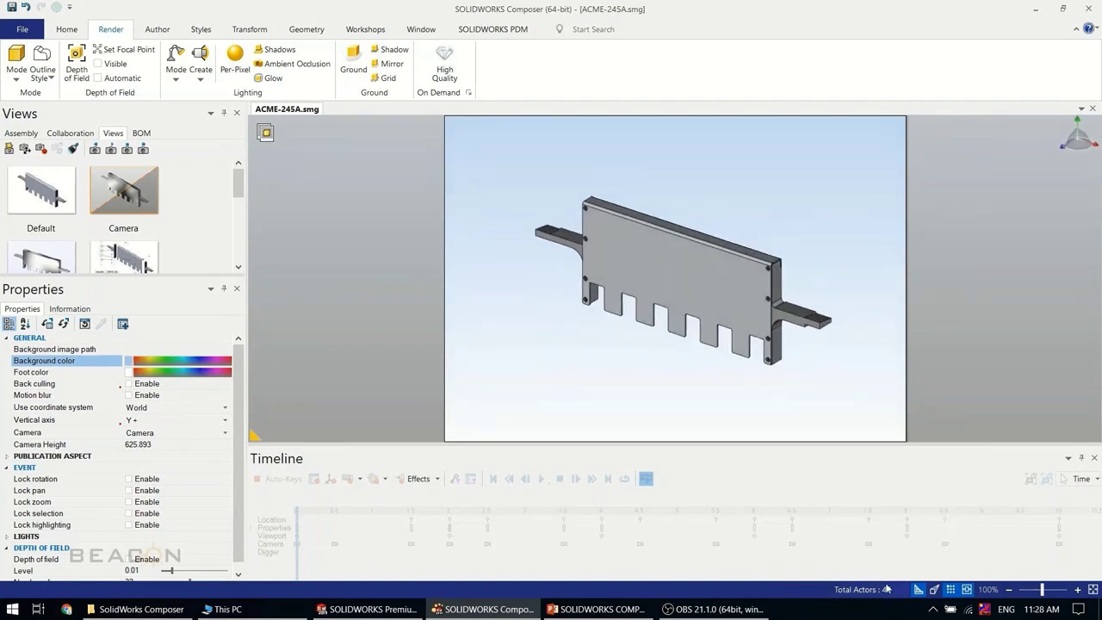
pyautogui.click(965, 591)
pyautogui.click(966, 591)
# Select ACME-P452B in the assembly tree and step through the following parts
pyautogui.click(20, 132)
pyautogui.click(61, 187)
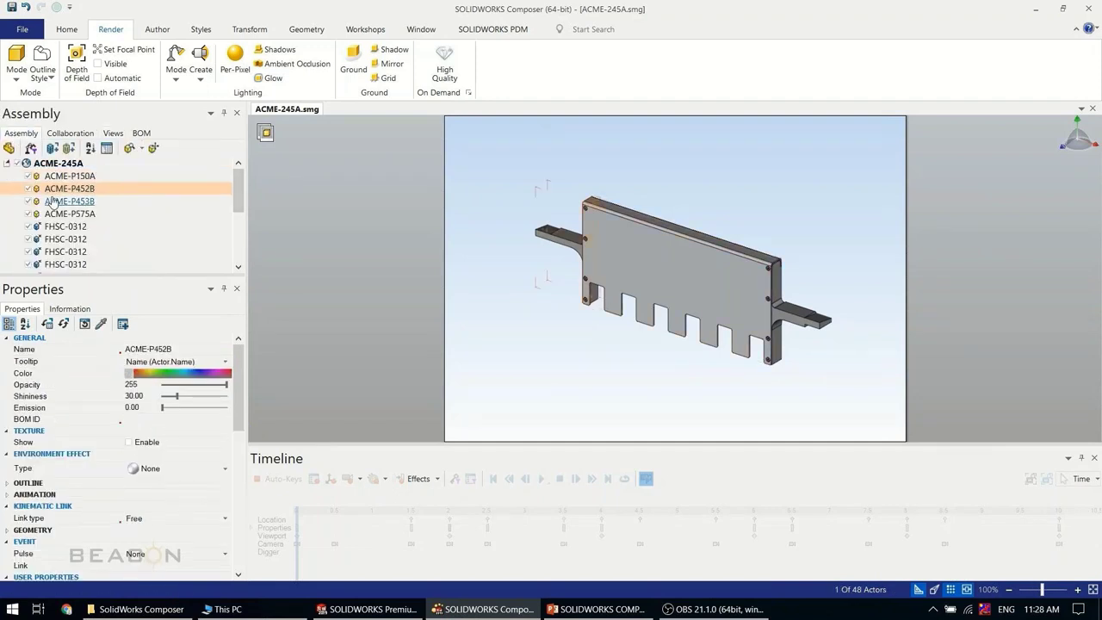
pyautogui.press('Down')
pyautogui.press('Down')
pyautogui.scroll(-3, 60, 203)
pyautogui.scroll(3, 65, 205)
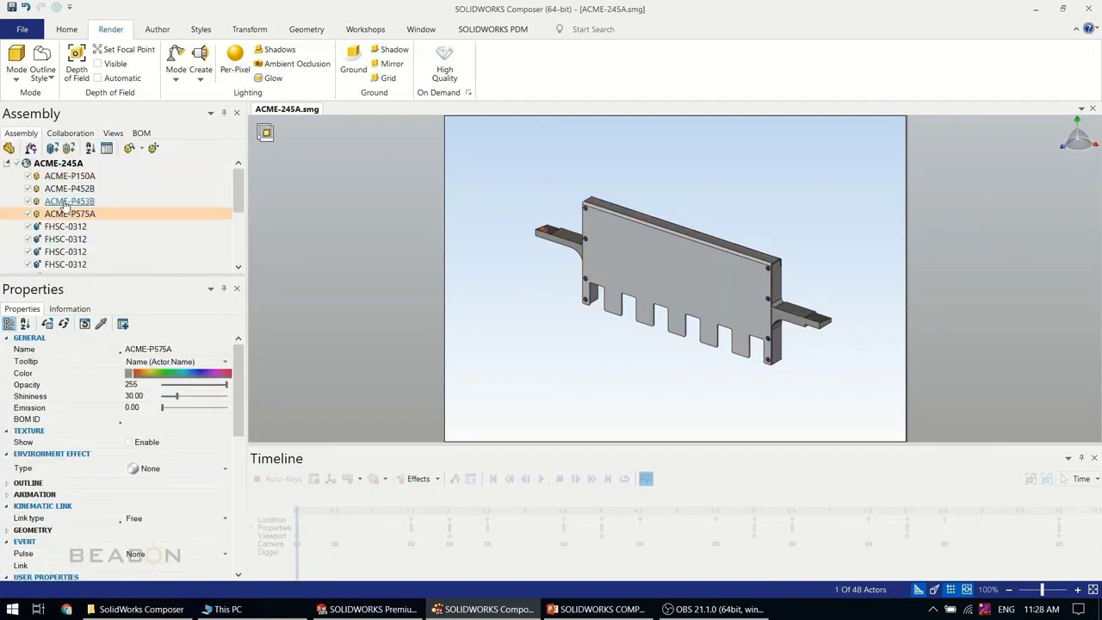
# Apply the saved Camera view, then the Cover view
pyautogui.click(110, 135)
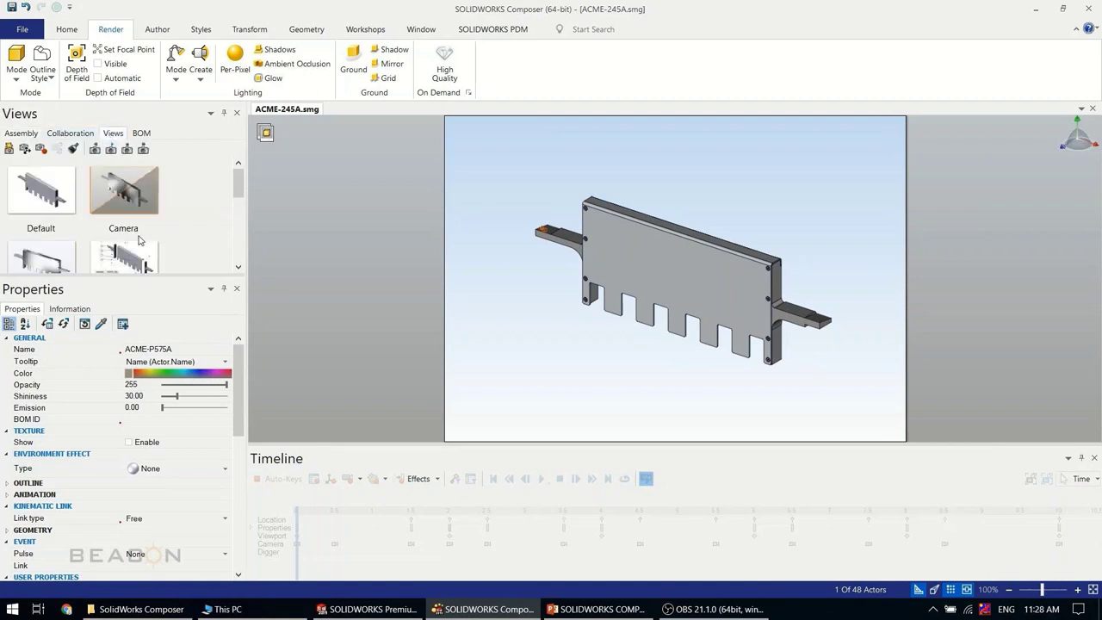
pyautogui.click(143, 197)
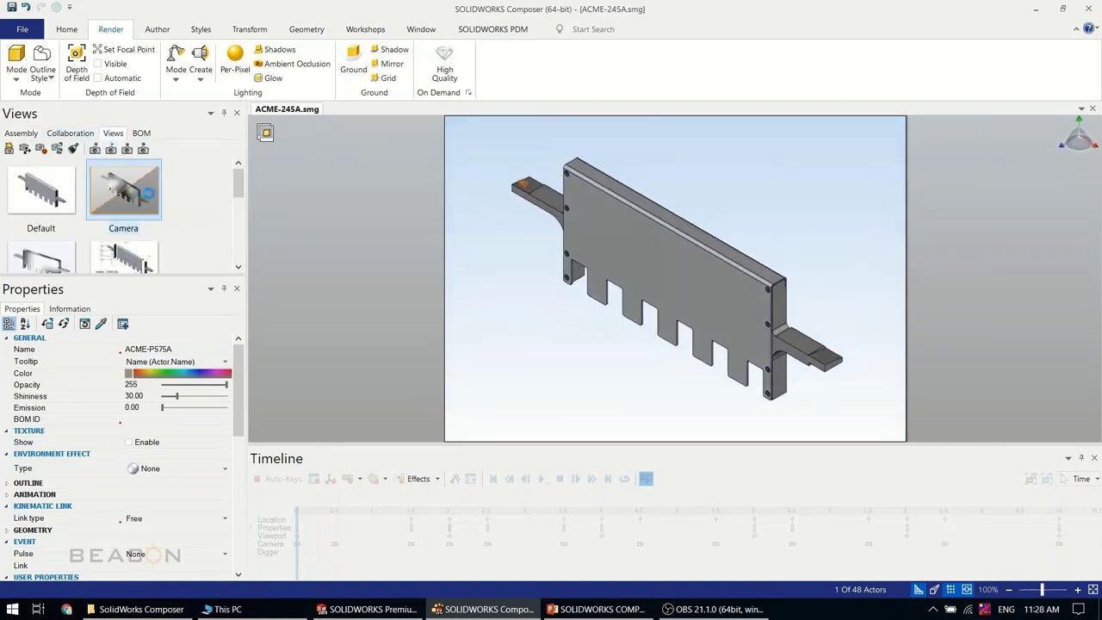
pyautogui.scroll(-1, 161, 217)
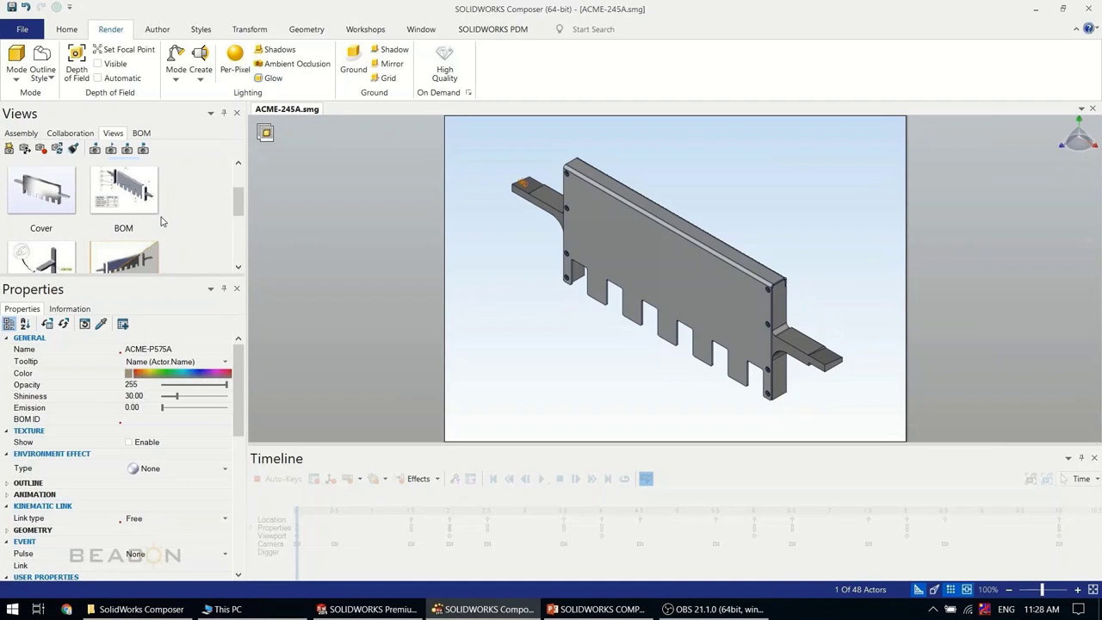
pyautogui.click(50, 199)
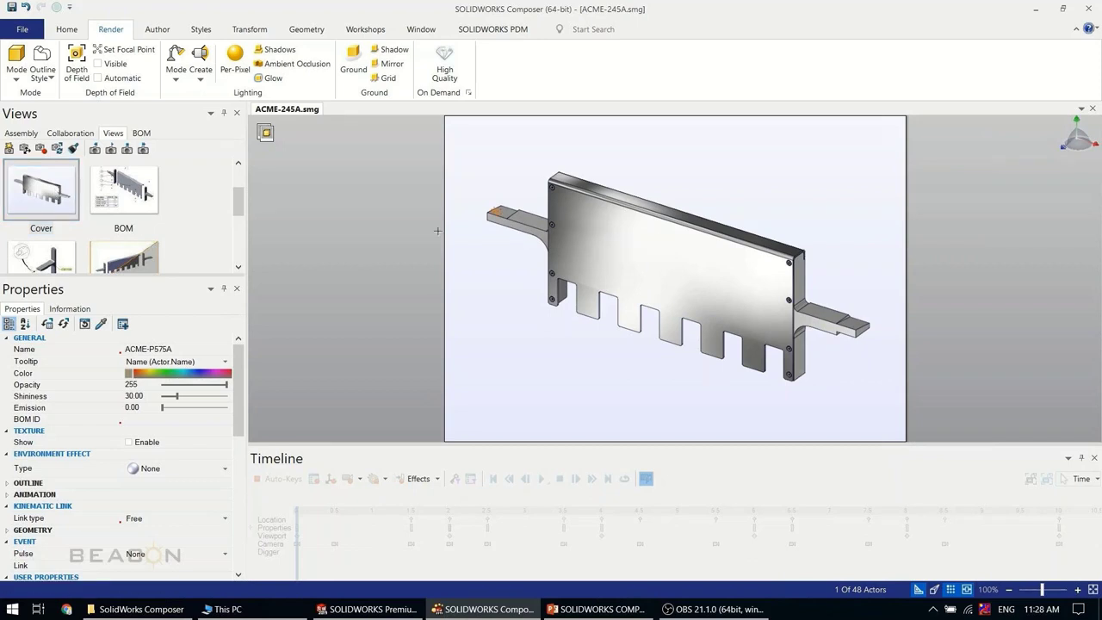
# Rotate the model to its other side and select the ACME-P452B bracket
pyautogui.moveTo(509, 240); pyautogui.dragTo(581, 255)
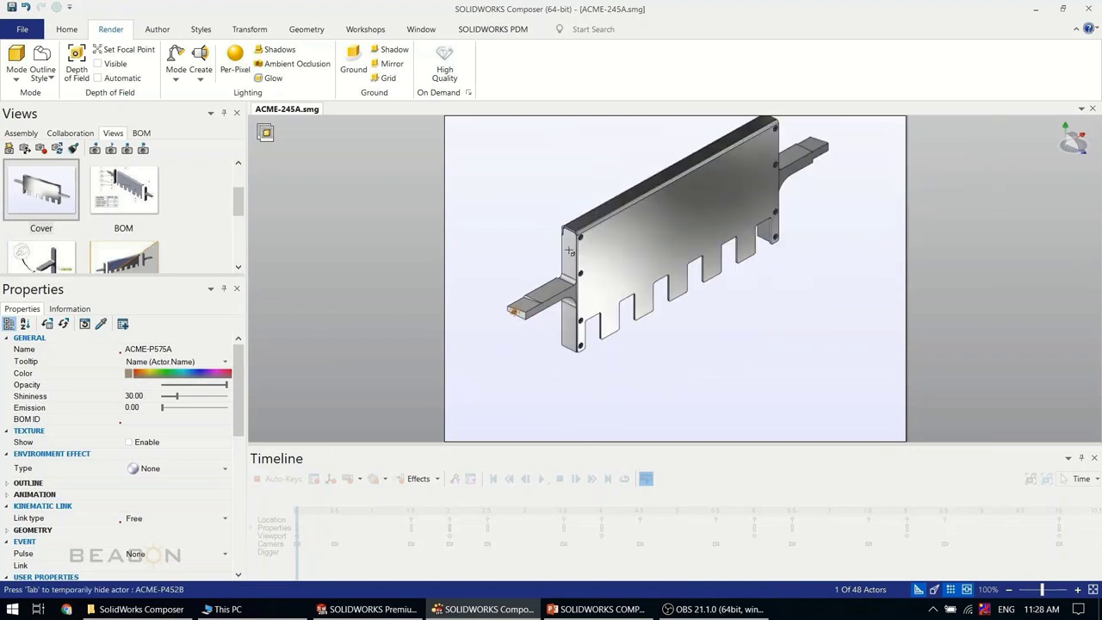
pyautogui.click(569, 251)
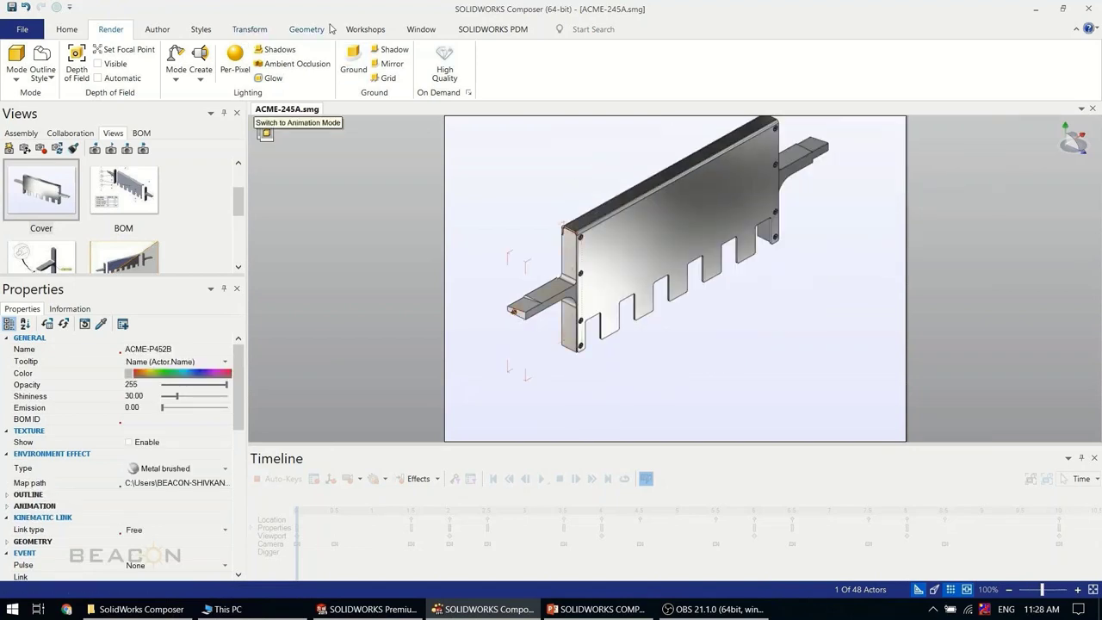
pyautogui.click(303, 30)
# Free-drag the ACME-P452B bracket left, away from the plate
pyautogui.click(257, 33)
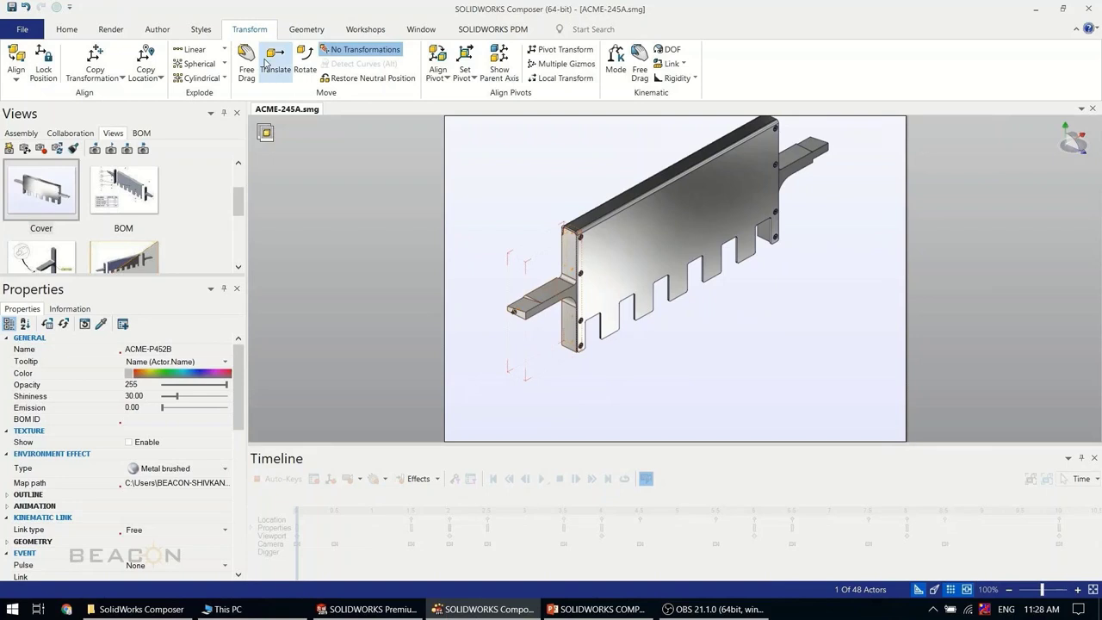
pyautogui.click(246, 60)
pyautogui.moveTo(565, 265); pyautogui.dragTo(523, 284)
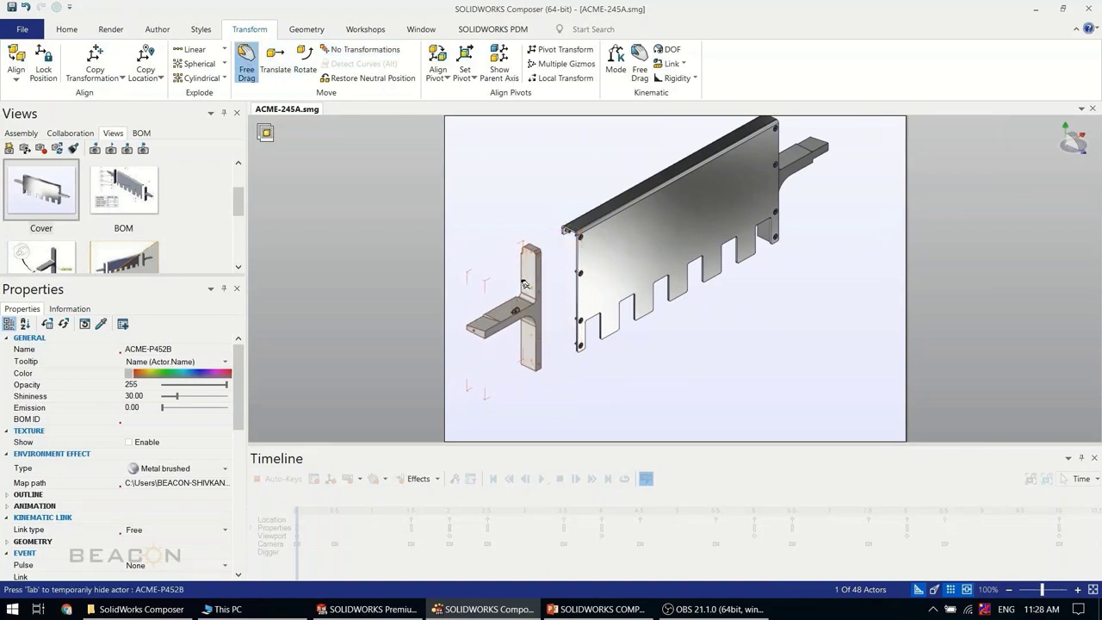
# Save the current arrangement as a new view, View 1
pyautogui.click(10, 149)
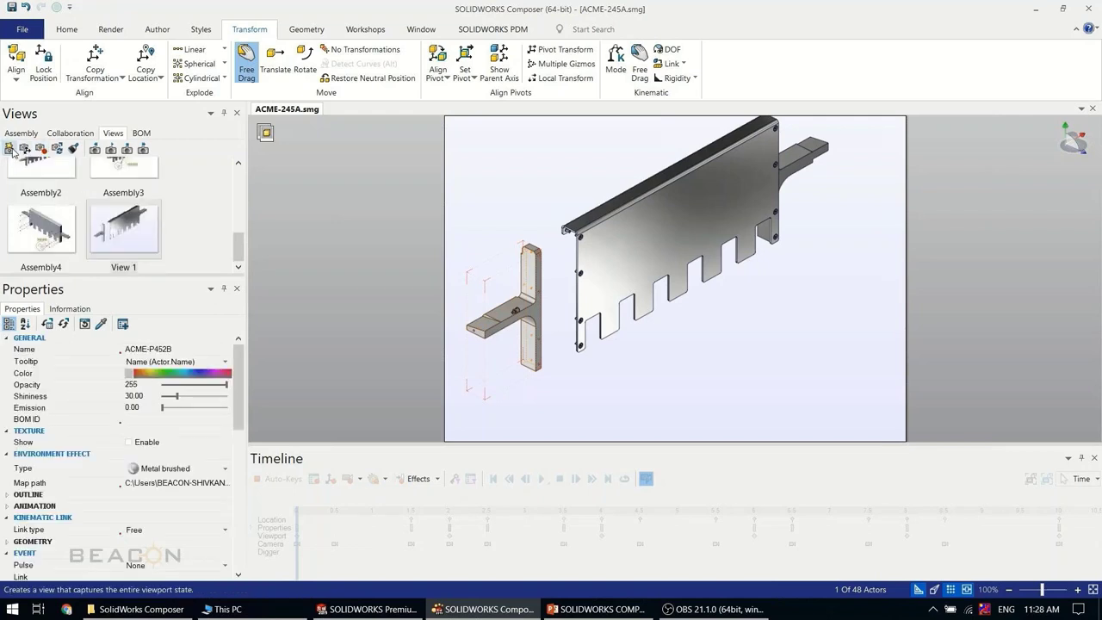
pyautogui.click(123, 272)
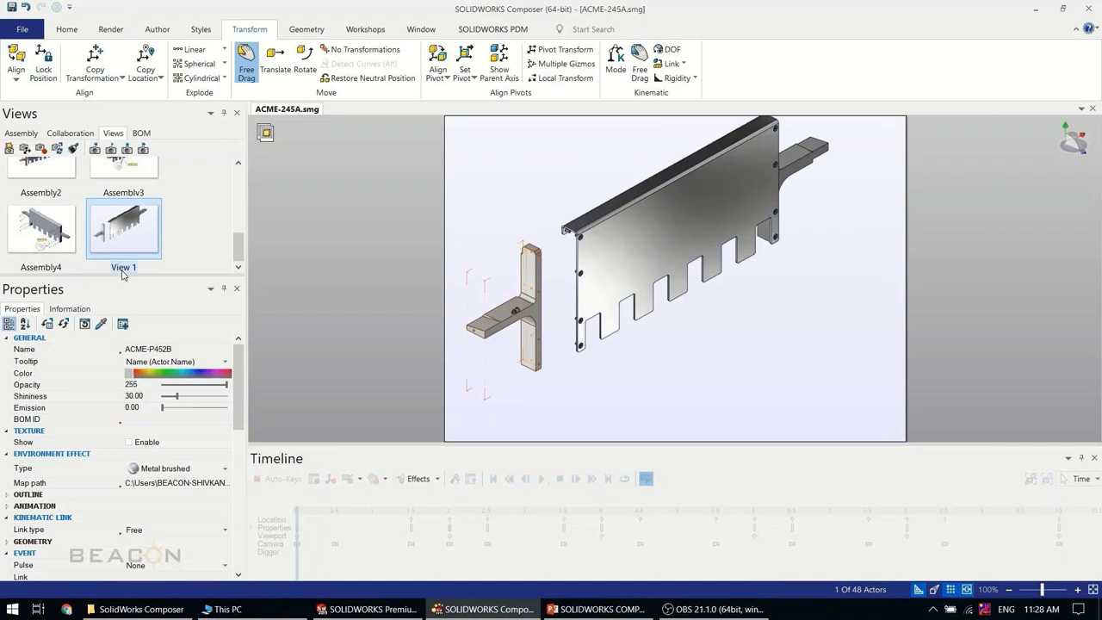
pyautogui.rightClick(133, 242)
pyautogui.click(205, 194)
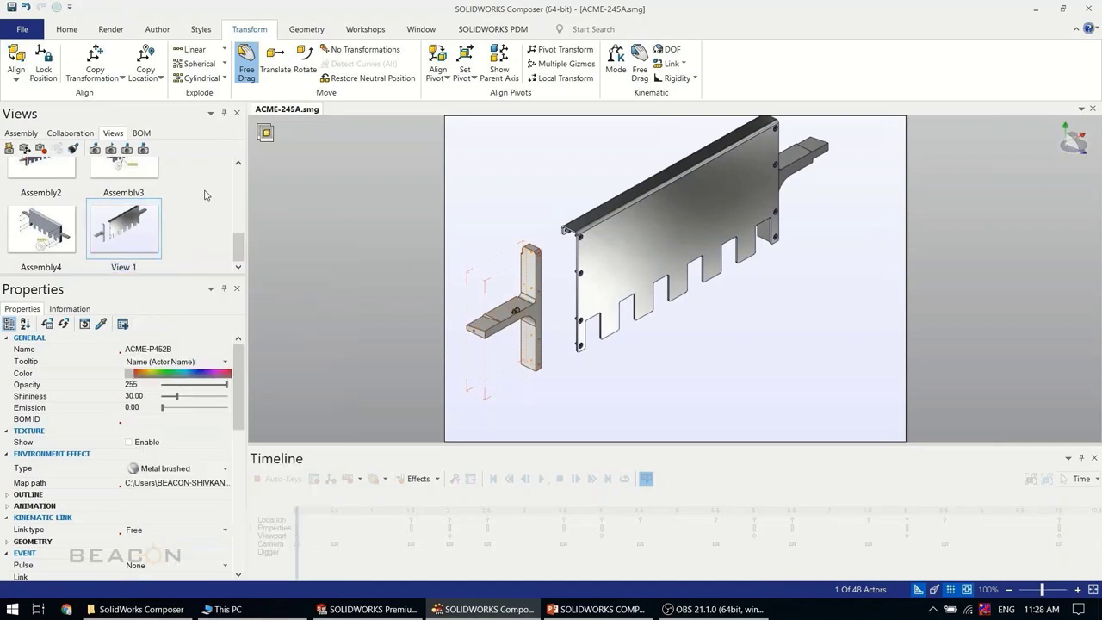
# Apply the Cover view, then the BOM view with balloons and its BOM table
pyautogui.scroll(3, 86, 219)
pyautogui.click(50, 226)
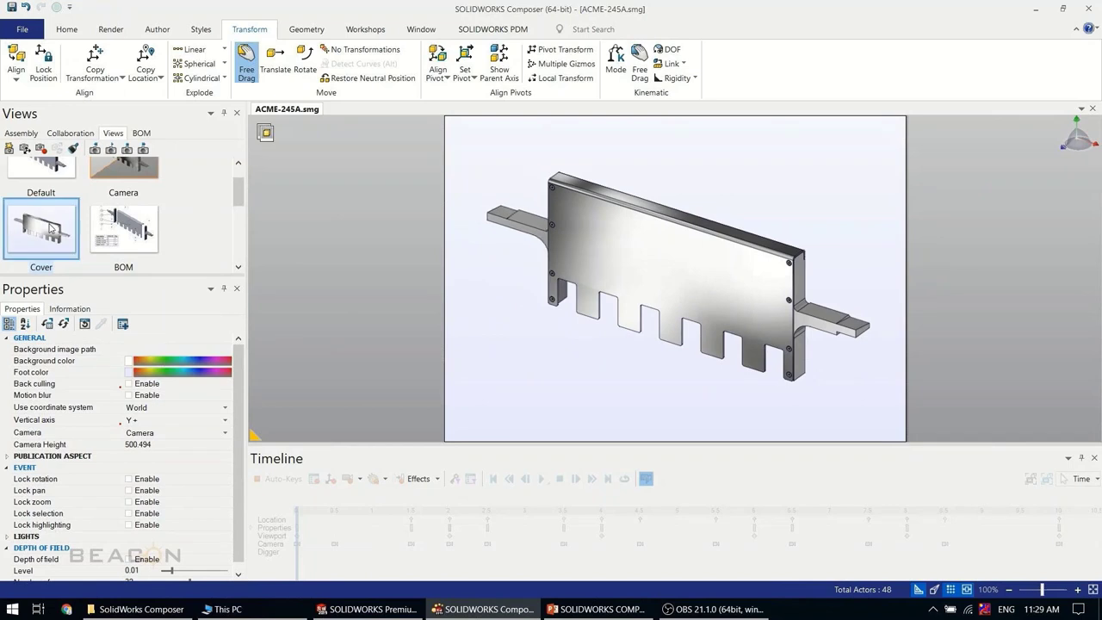
pyautogui.click(125, 225)
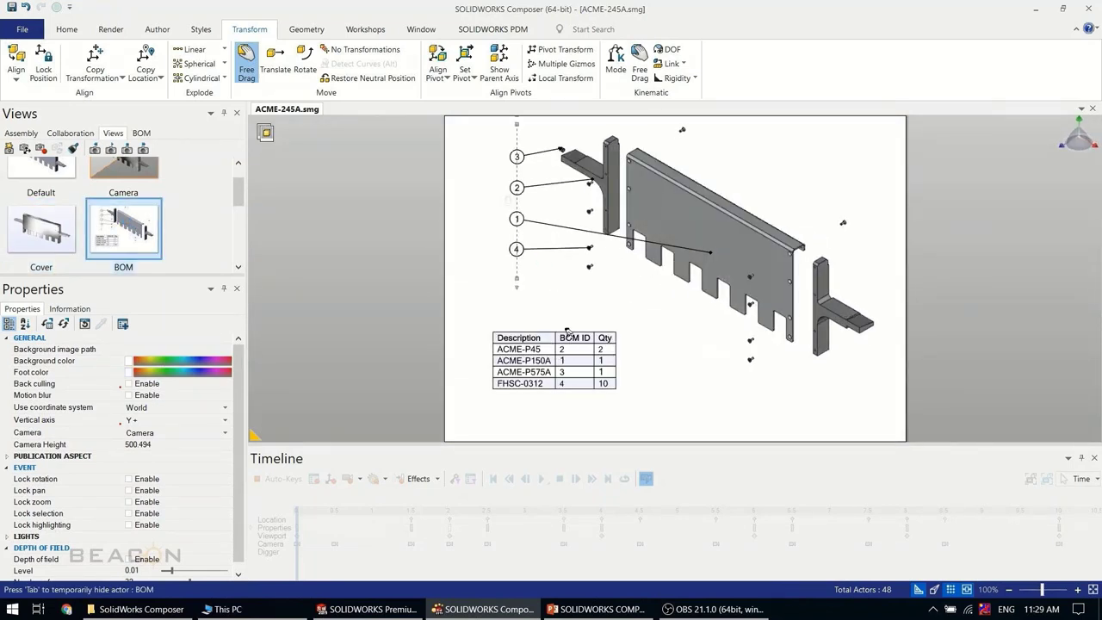
pyautogui.click(515, 353)
pyautogui.click(513, 302)
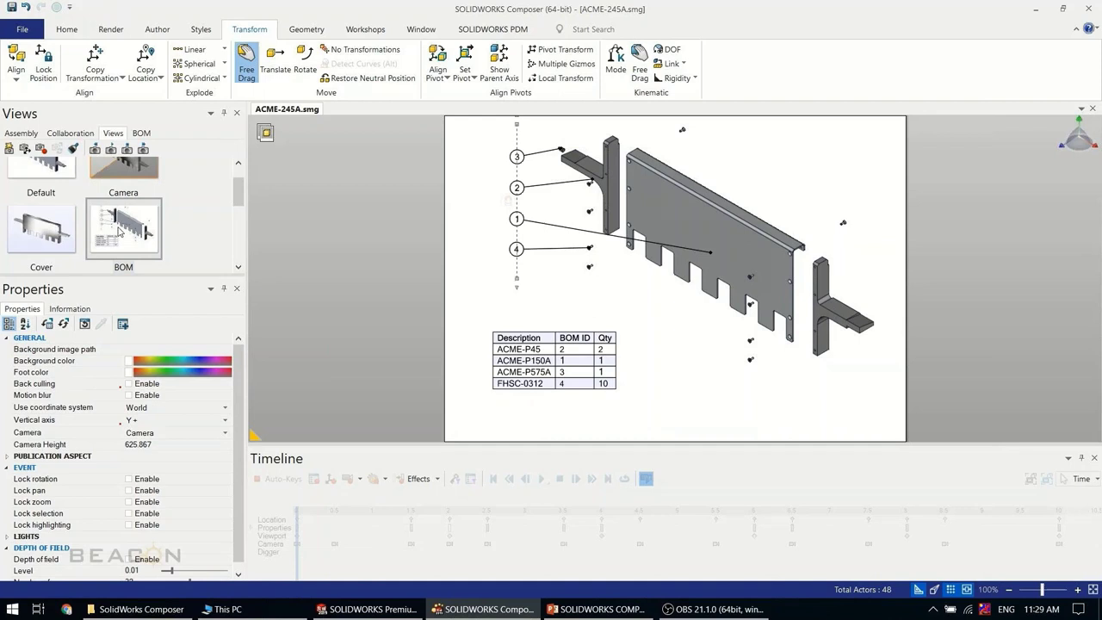
# Apply Assembly1, then Assembly2Camera, and return to the Assembly1 connector close-up
pyautogui.scroll(-2, 120, 231)
pyautogui.click(41, 228)
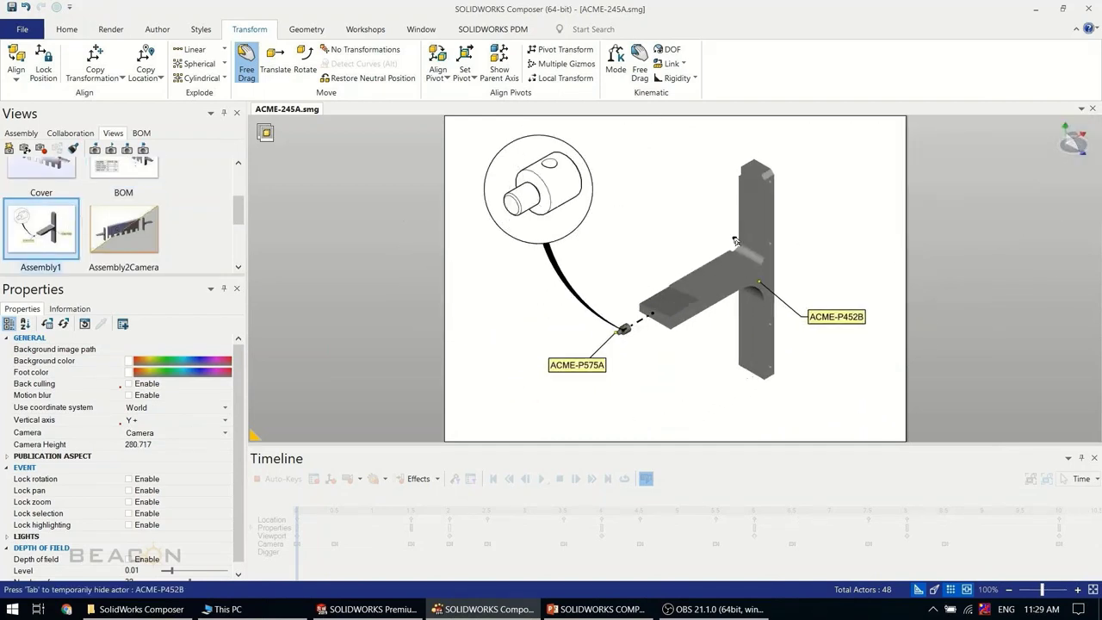
pyautogui.click(624, 328)
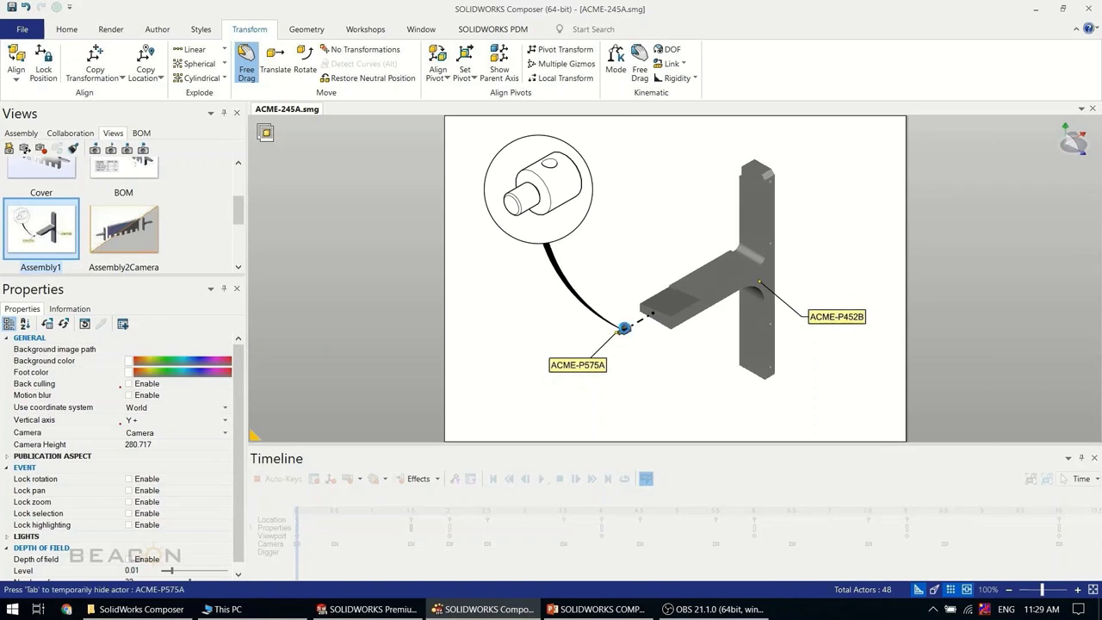
pyautogui.click(123, 228)
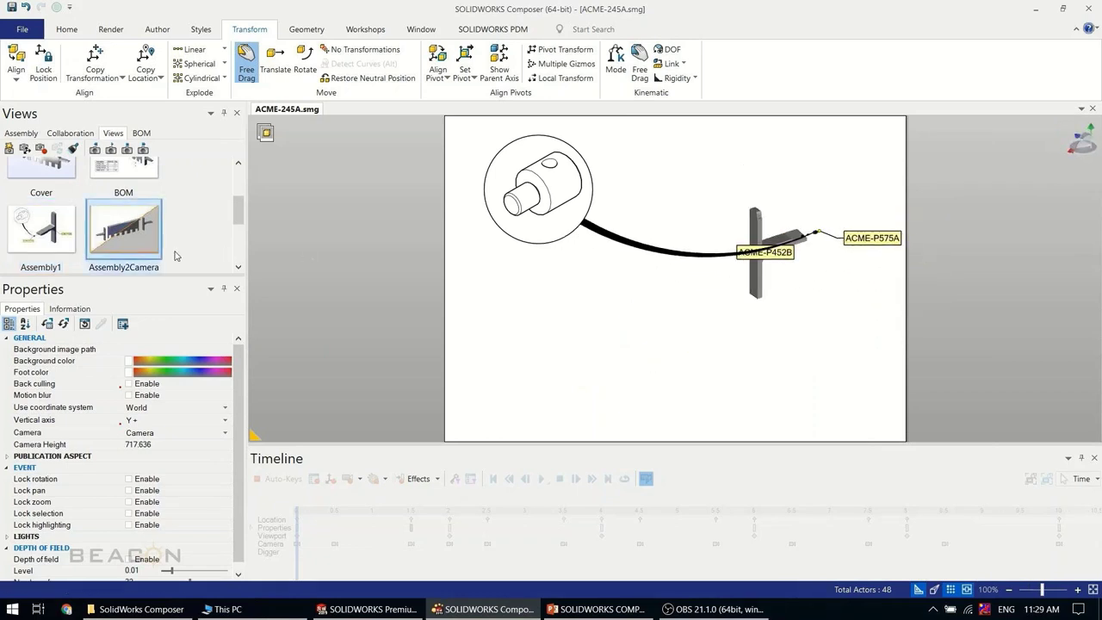
pyautogui.click(60, 227)
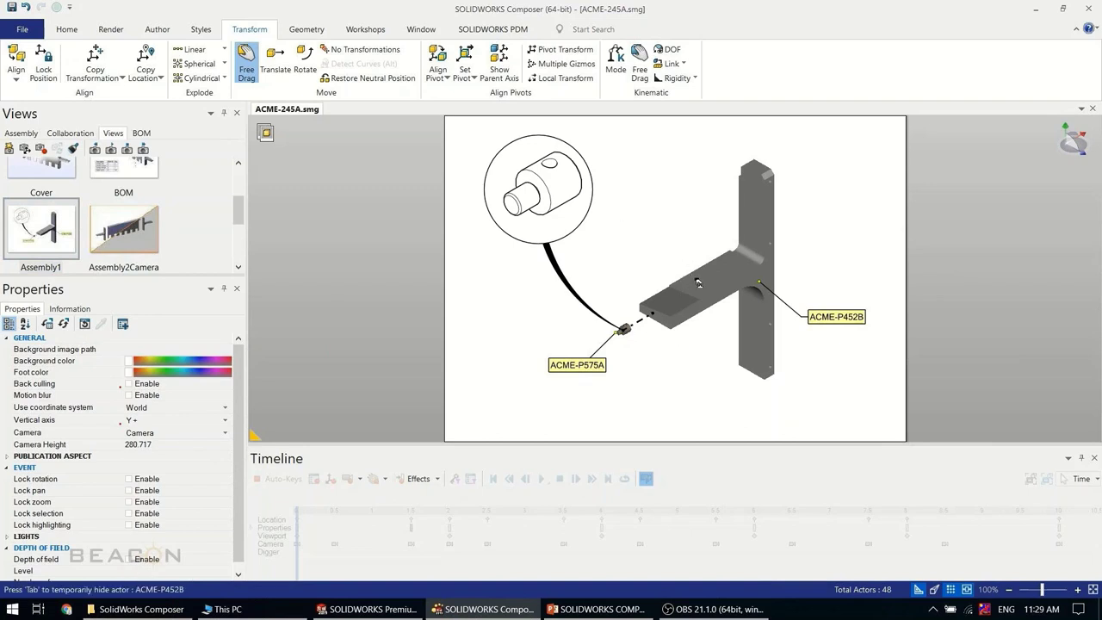
# Magnify the ACME-P575A connector in the Digger and turn it to a better angle
pyautogui.click(680, 320)
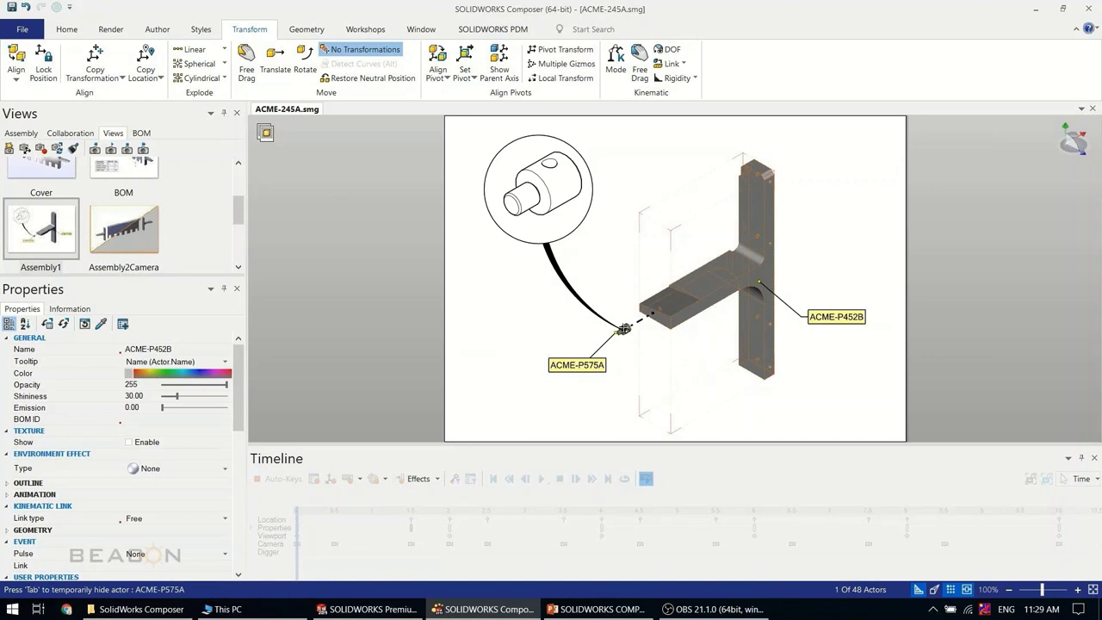
pyautogui.click(578, 321)
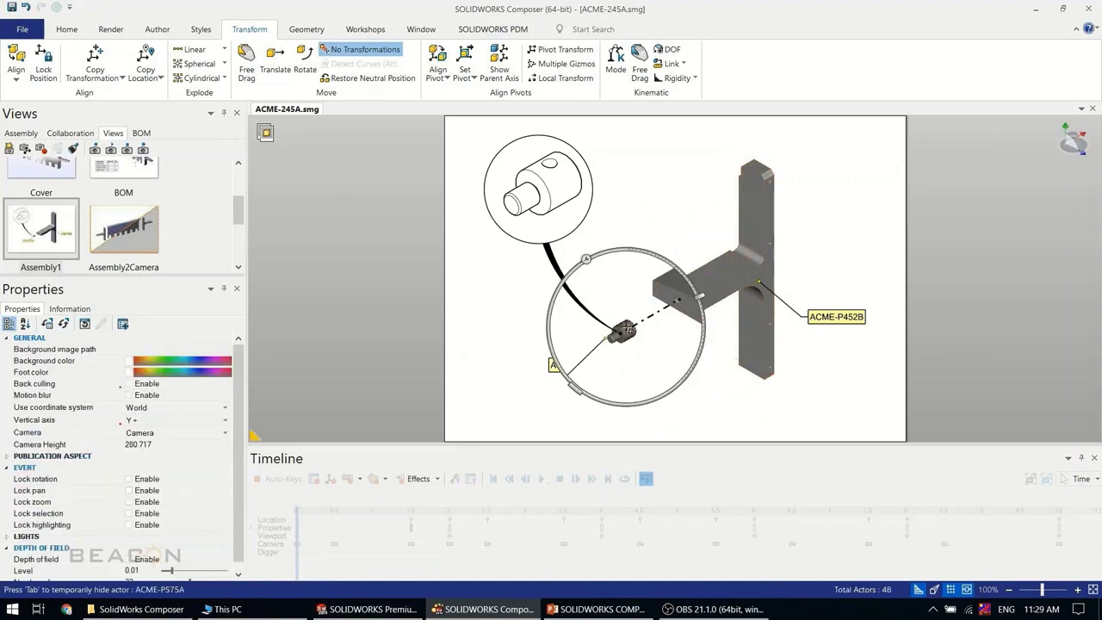
pyautogui.moveTo(585, 258)
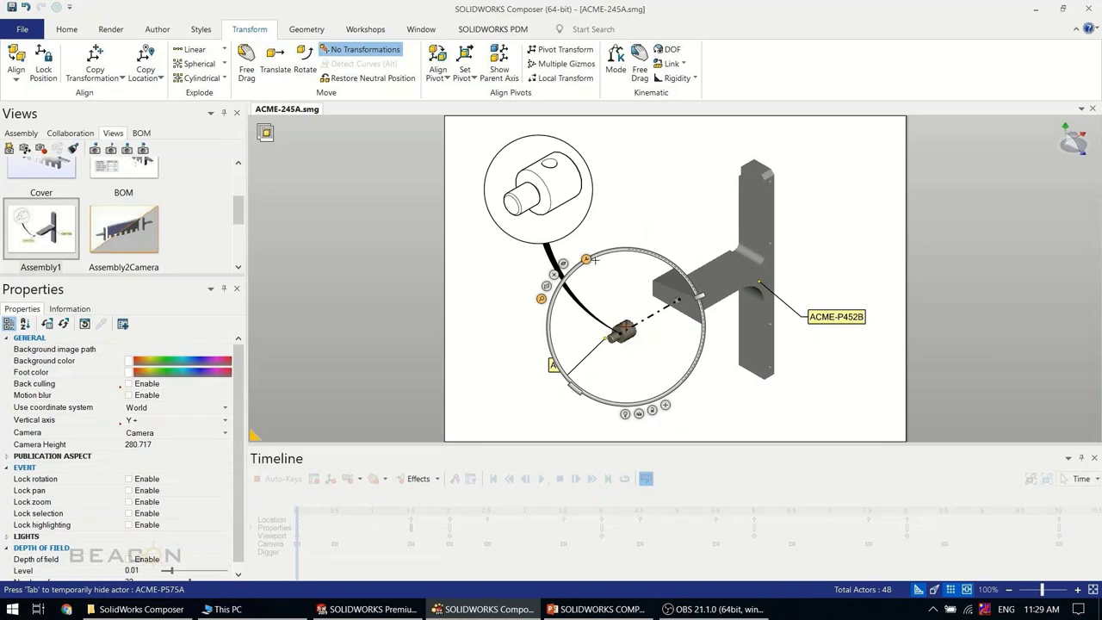
pyautogui.moveTo(699, 297); pyautogui.dragTo(672, 214)
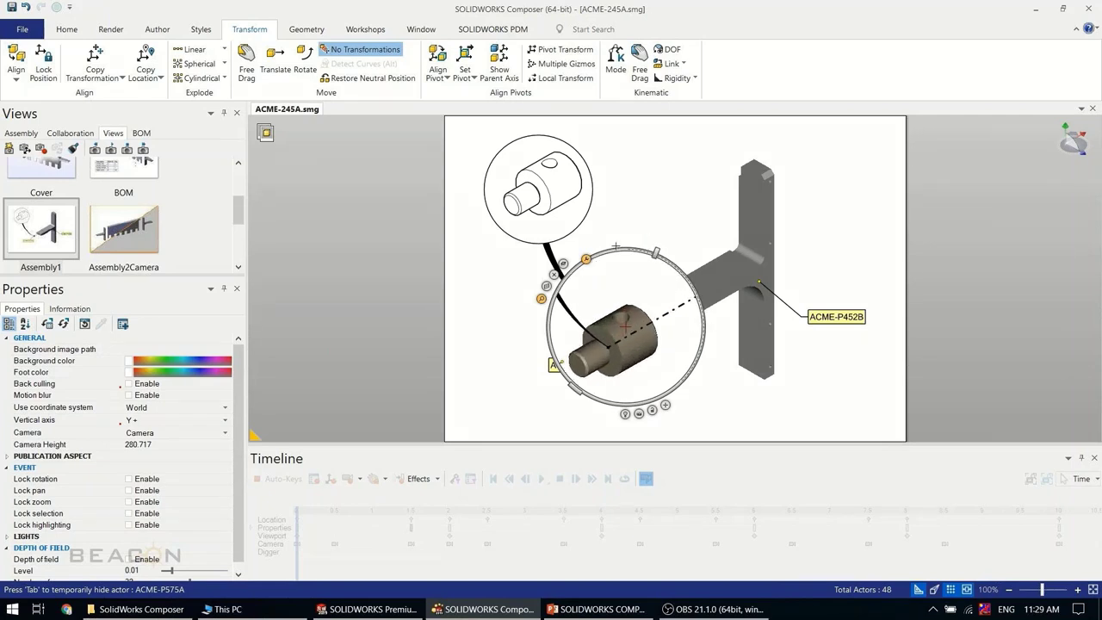
pyautogui.moveTo(617, 246); pyautogui.dragTo(604, 253)
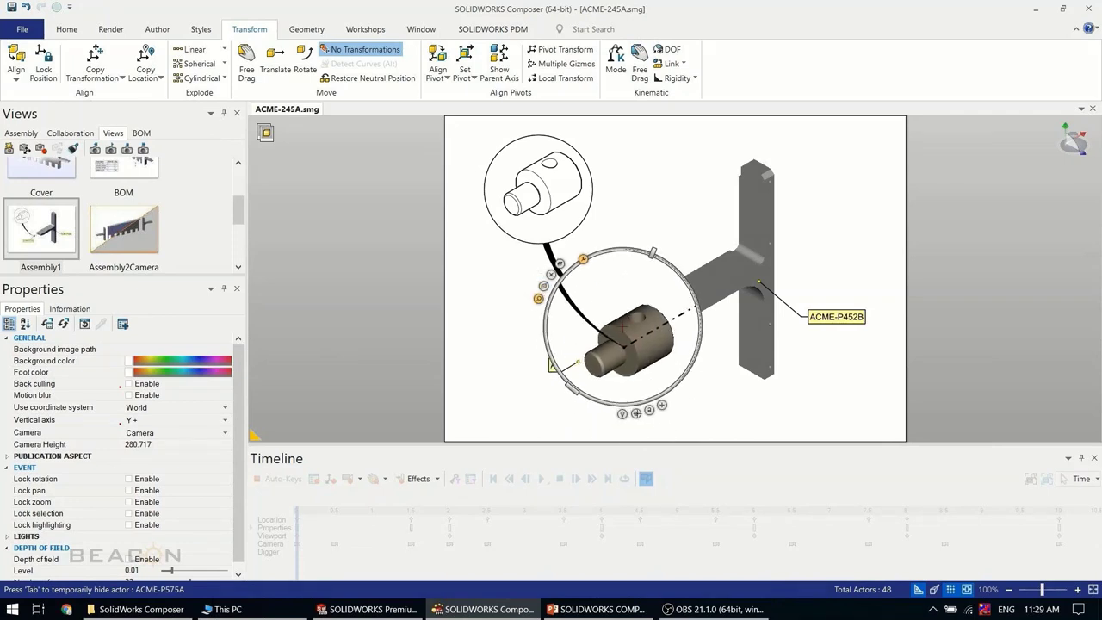
# Capture the magnified connector as a 2D image and shrink it to about half width
pyautogui.moveTo(626, 320); pyautogui.dragTo(687, 348)
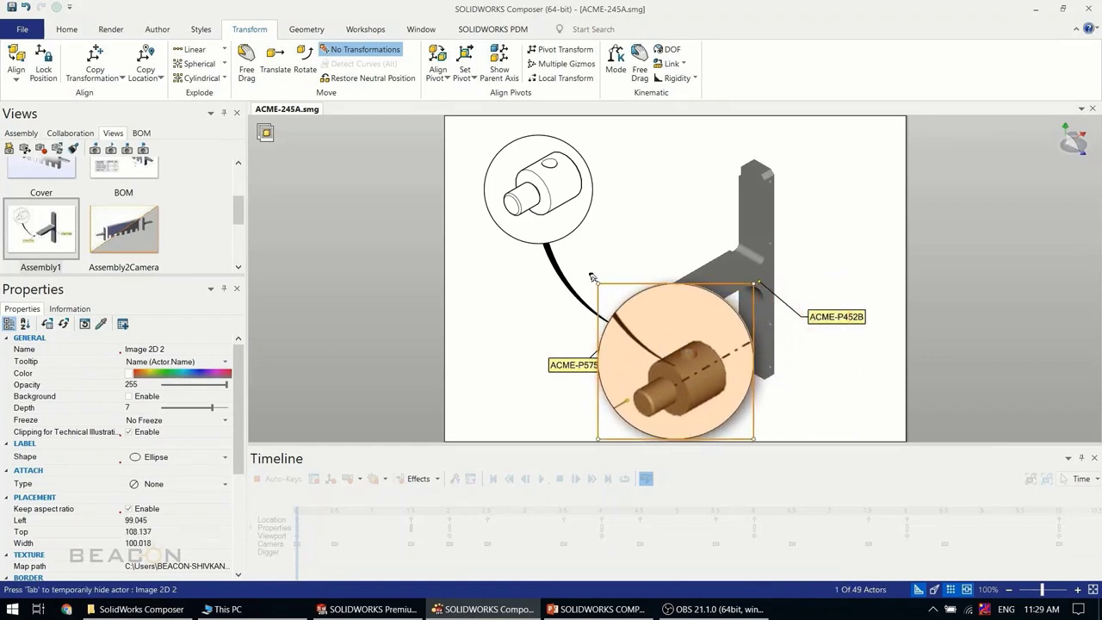
pyautogui.moveTo(594, 276); pyautogui.dragTo(659, 363)
pyautogui.click(539, 417)
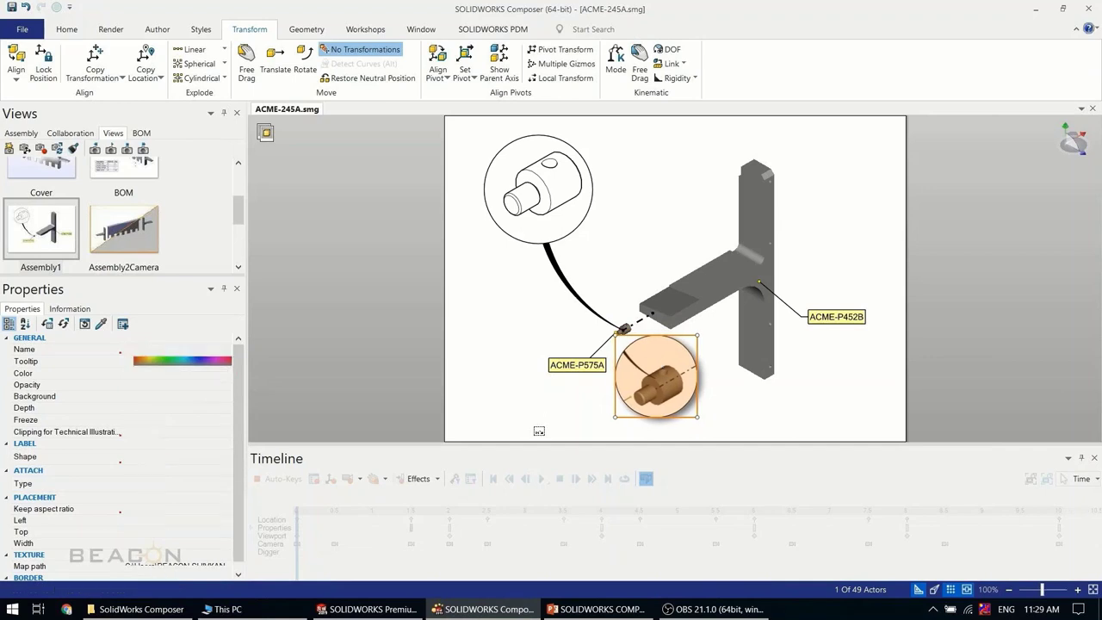
# Switch to the Assembly2Camera view, discarding the changes to Assembly1
pyautogui.click(122, 240)
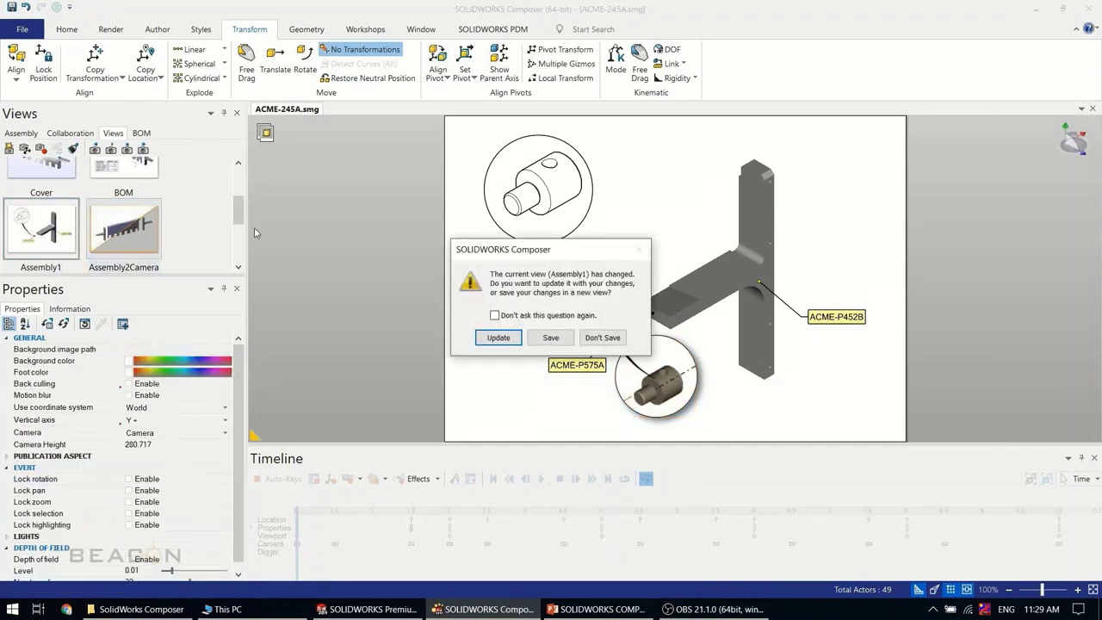
pyautogui.click(586, 337)
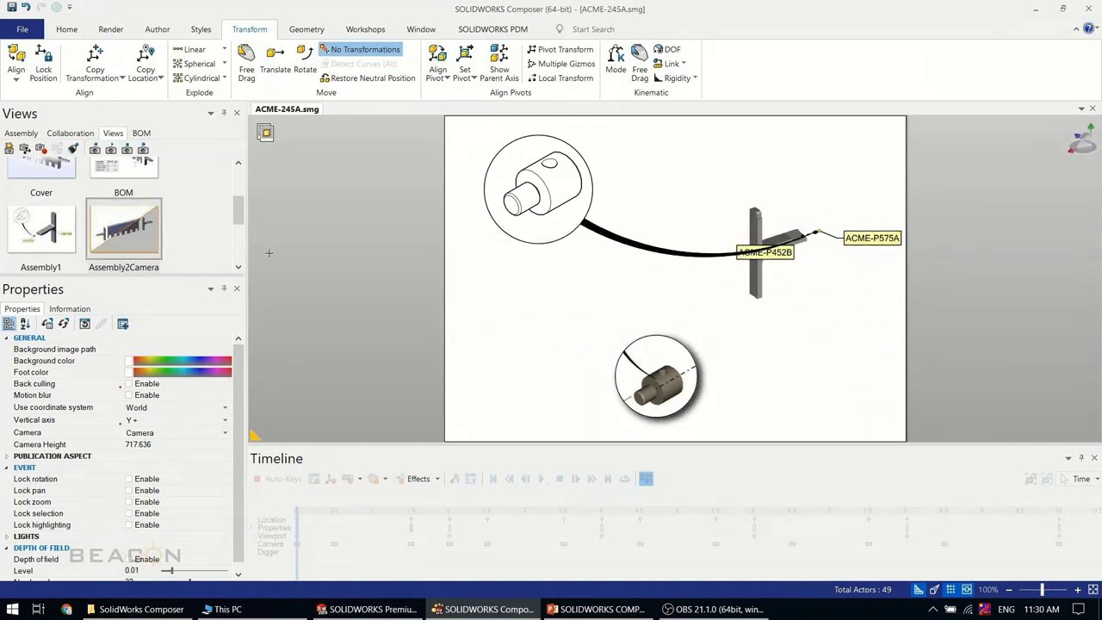
pyautogui.scroll(-2, 241, 207)
# Apply the Assembly4 view, then cancel the Save As dialog without saving
pyautogui.click(49, 232)
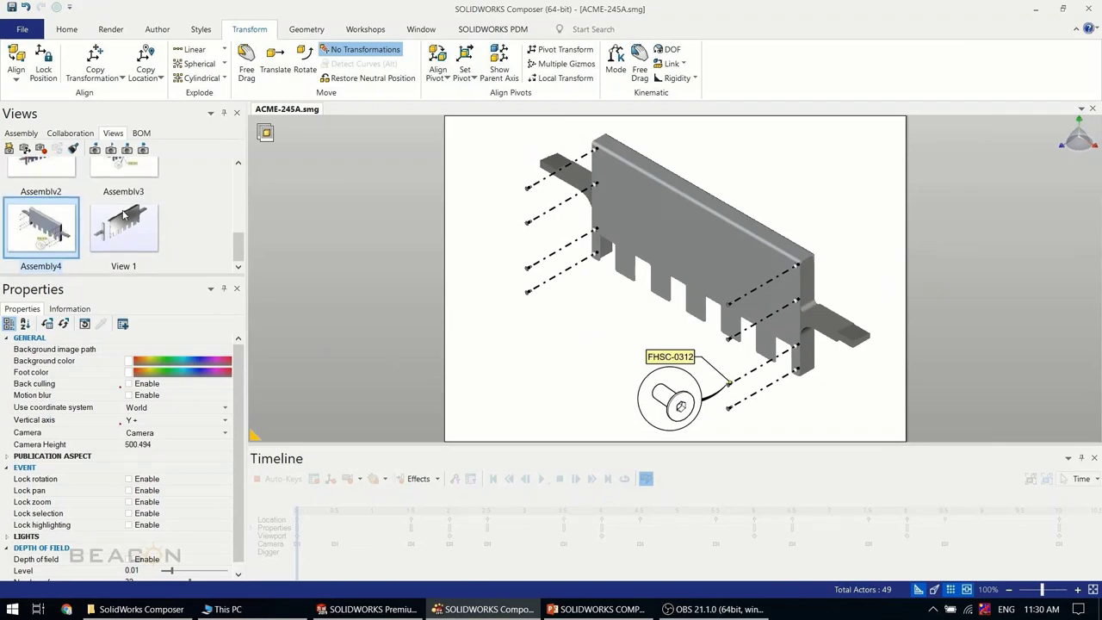
pyautogui.click(23, 28)
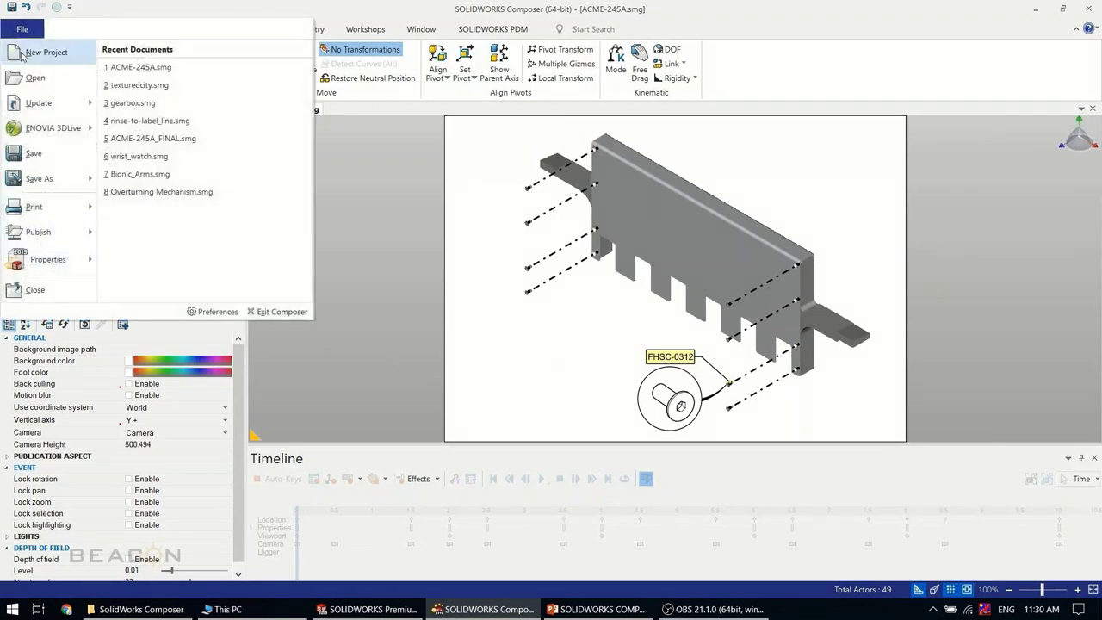
pyautogui.click(35, 178)
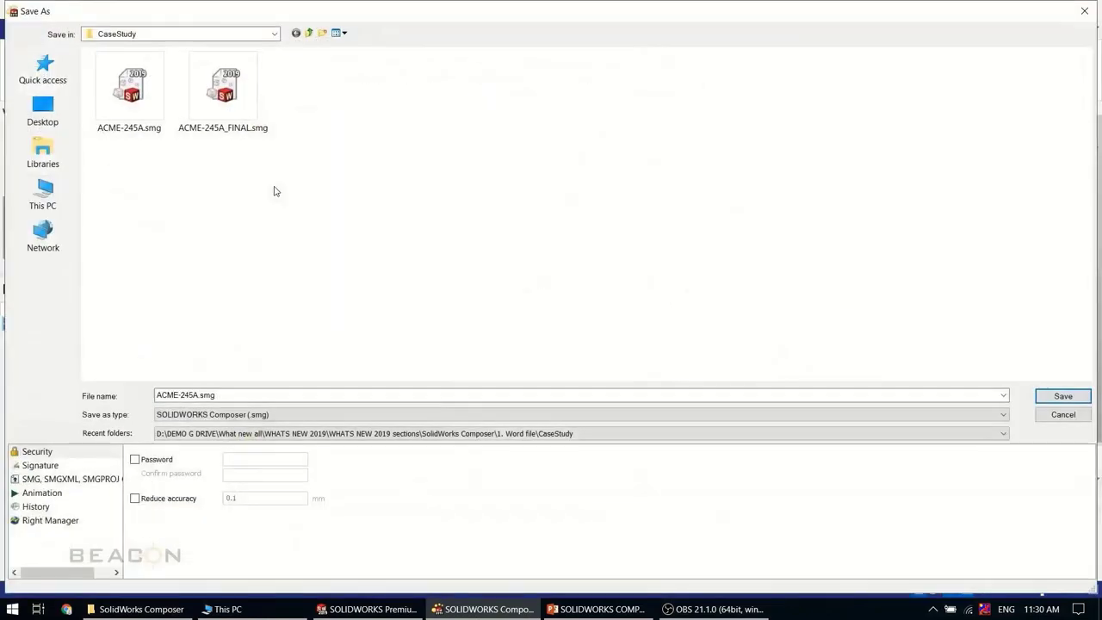
pyautogui.click(1062, 415)
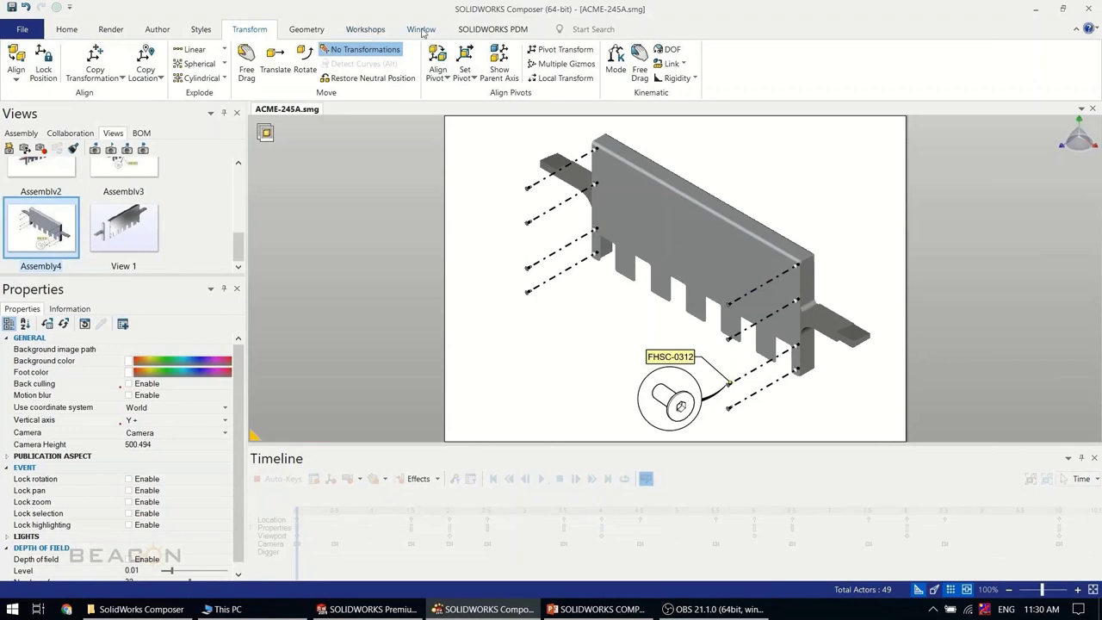
# Export one high-resolution image per view as ACME-245A.jpg into the CaseStudy folder
pyautogui.click(422, 31)
pyautogui.click(349, 28)
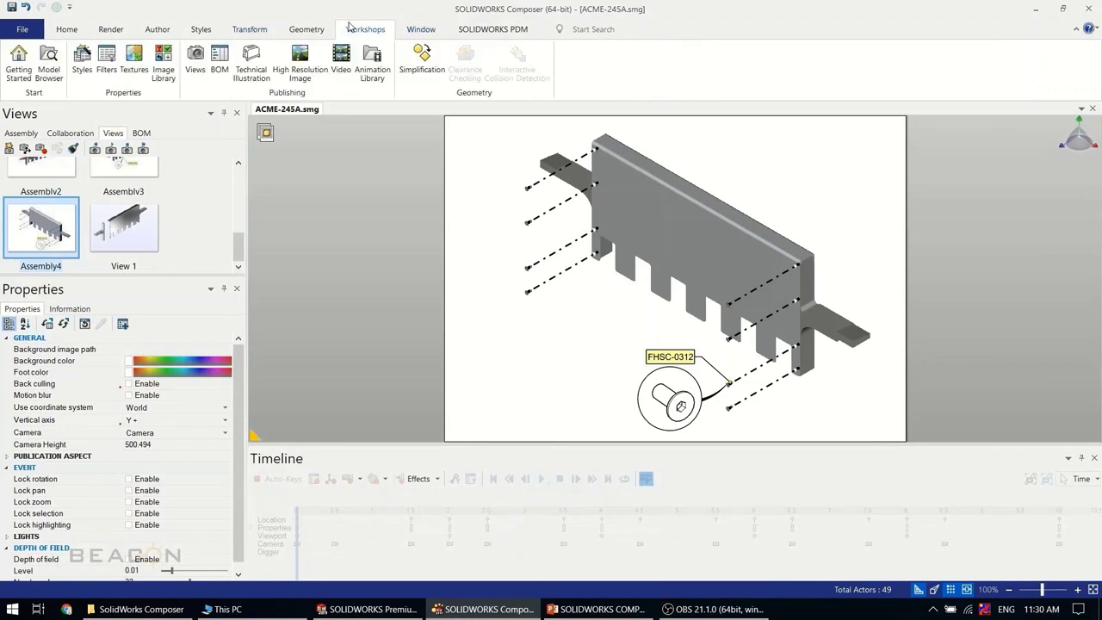
pyautogui.click(66, 29)
pyautogui.click(164, 62)
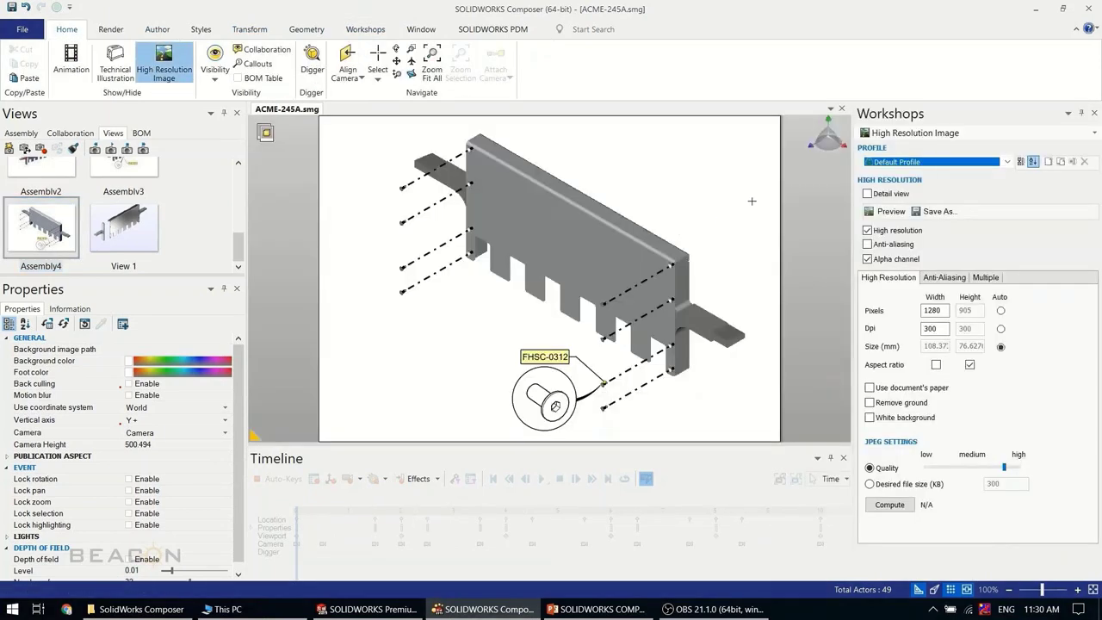
pyautogui.click(985, 279)
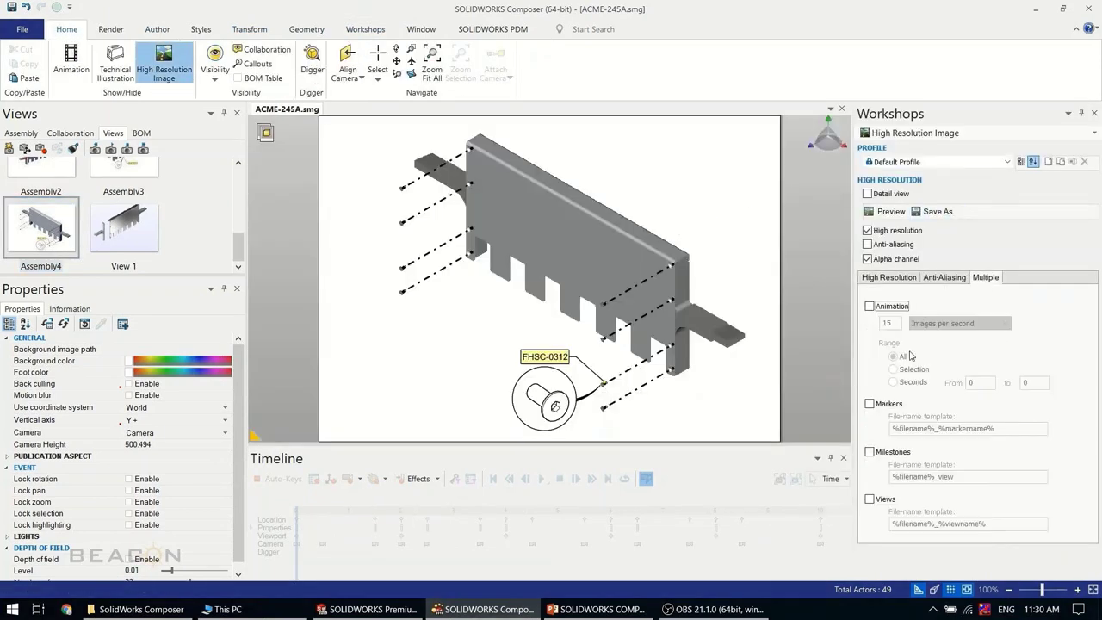
pyautogui.click(870, 498)
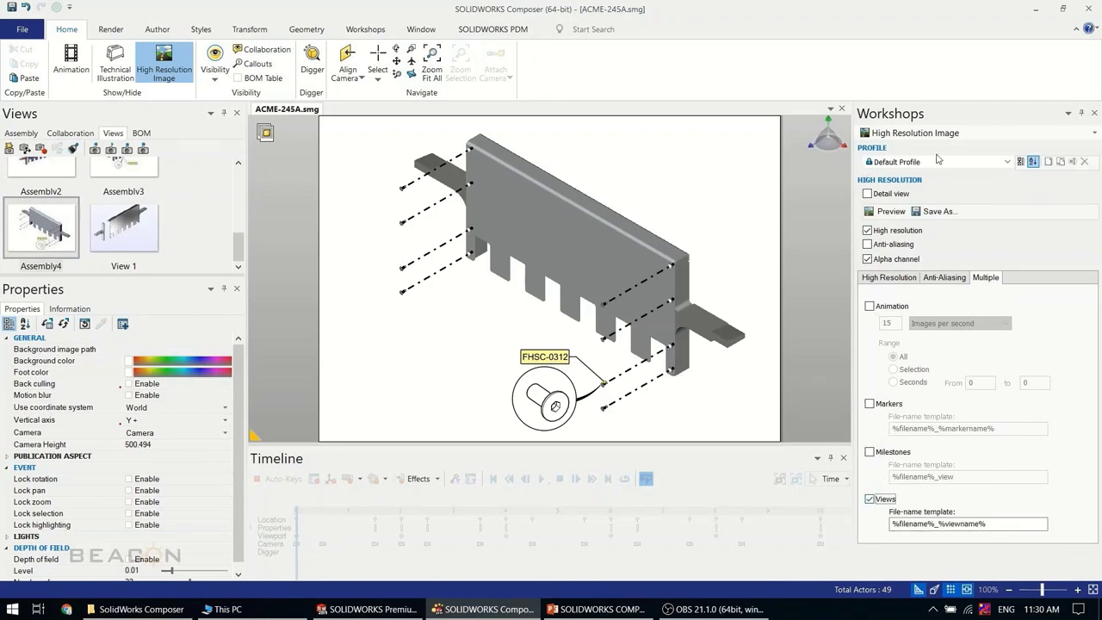
pyautogui.click(934, 211)
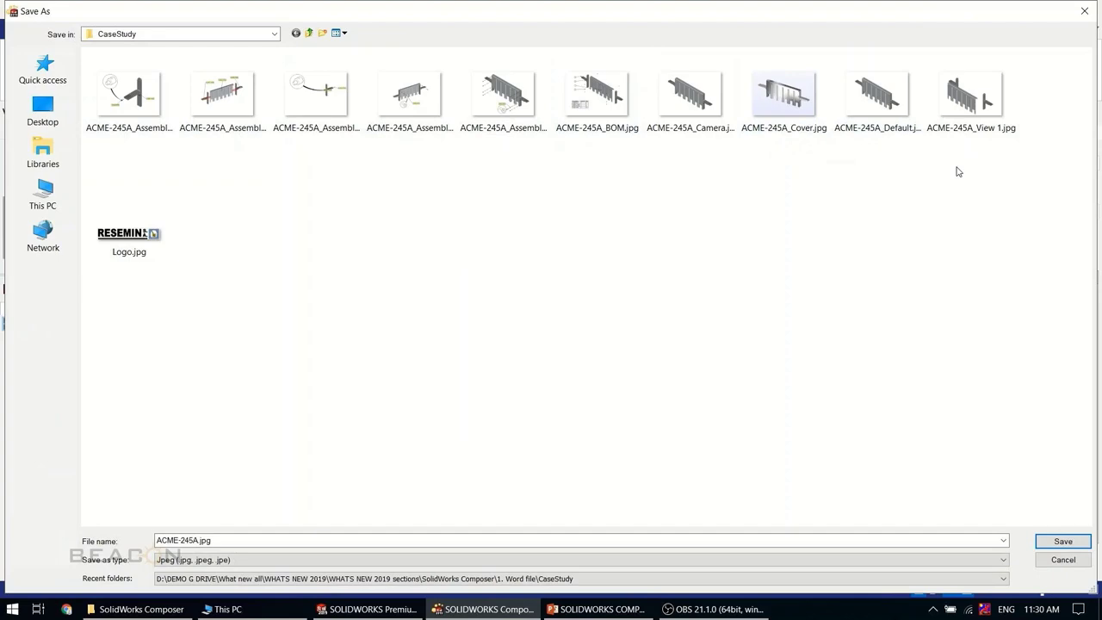
pyautogui.click(1066, 540)
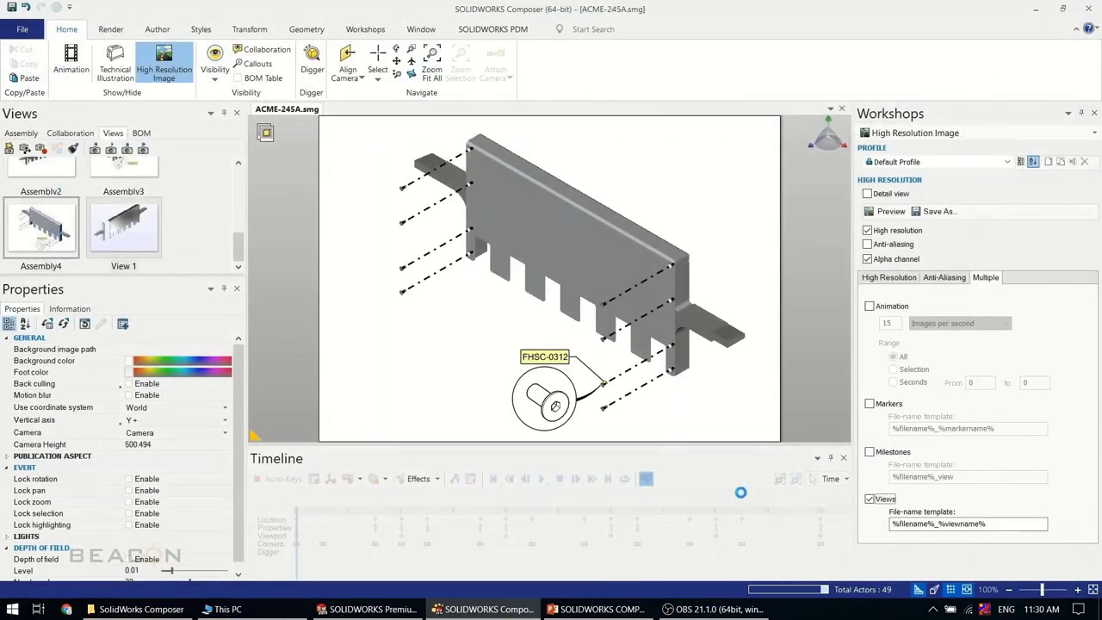
# Browse 1. Word file > CaseStudy in Explorer and open Assembly Instructions.doc in Word
pyautogui.click(176, 614)
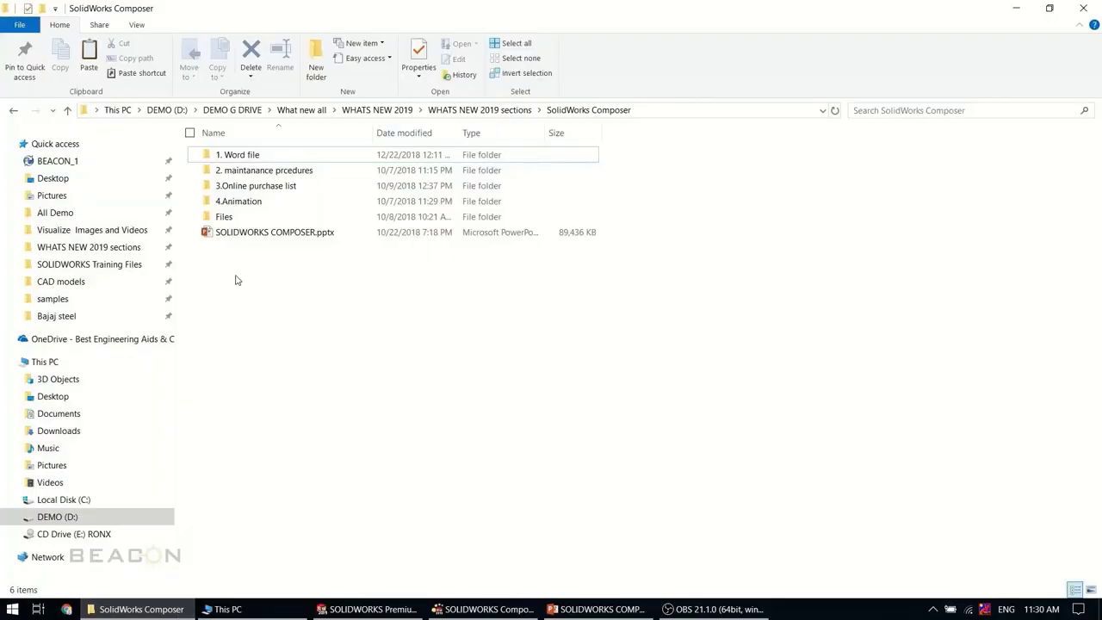
pyautogui.doubleClick(229, 160)
pyautogui.doubleClick(225, 171)
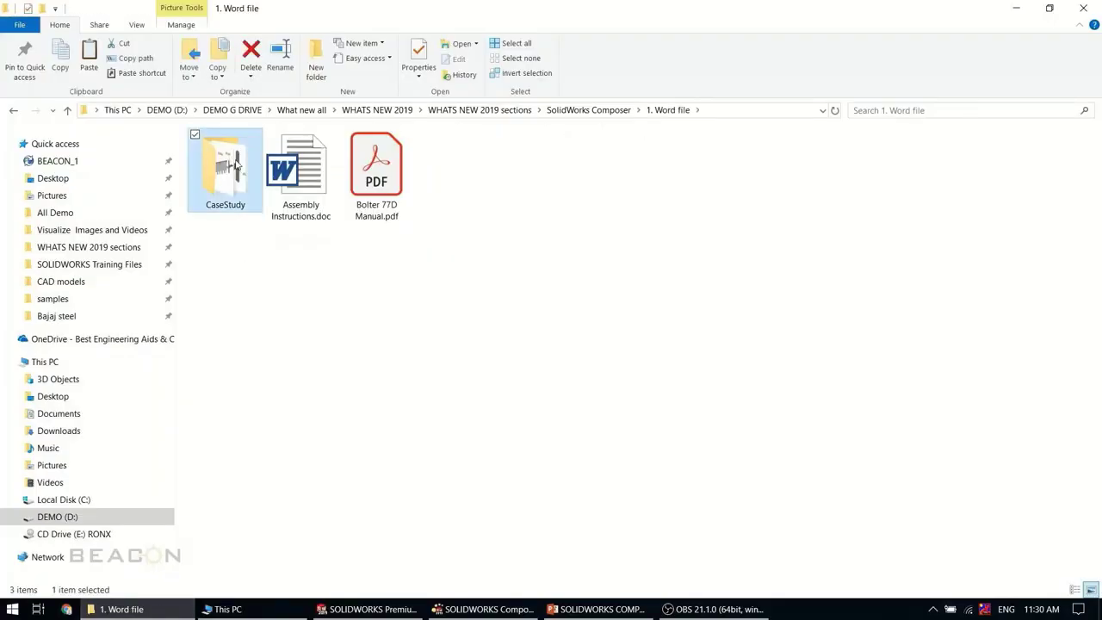
pyautogui.click(303, 179)
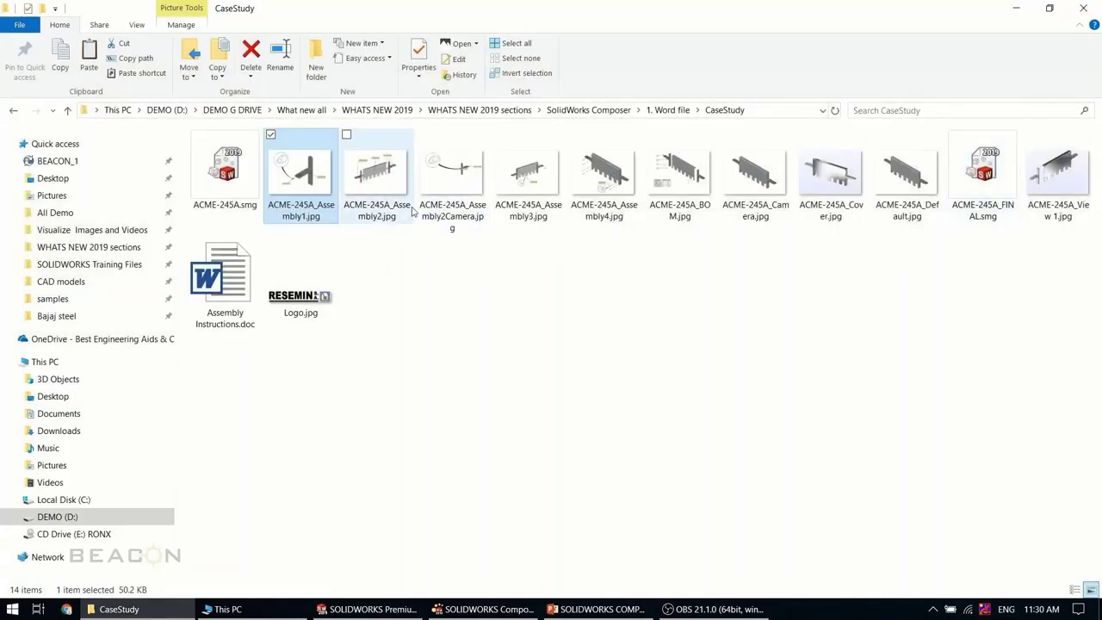
pyautogui.click(225, 273)
pyautogui.rightClick(234, 267)
pyautogui.click(266, 277)
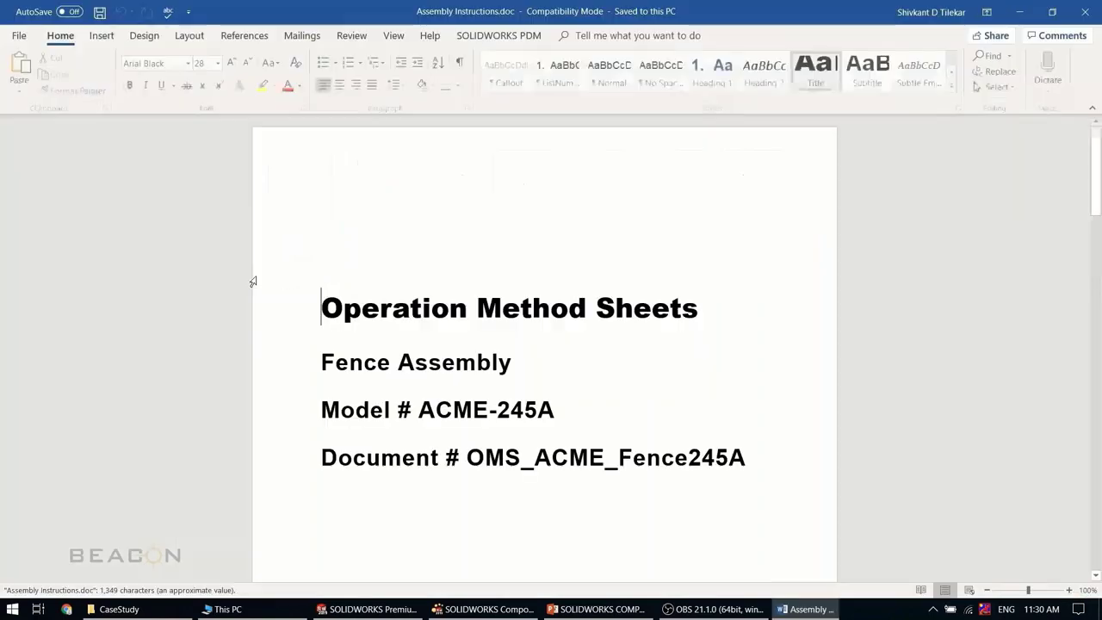
# Delete the screw-location picture under step 4, leaving that step as text only
pyautogui.scroll(-1, 445, 303)
pyautogui.scroll(-5, 445, 304)
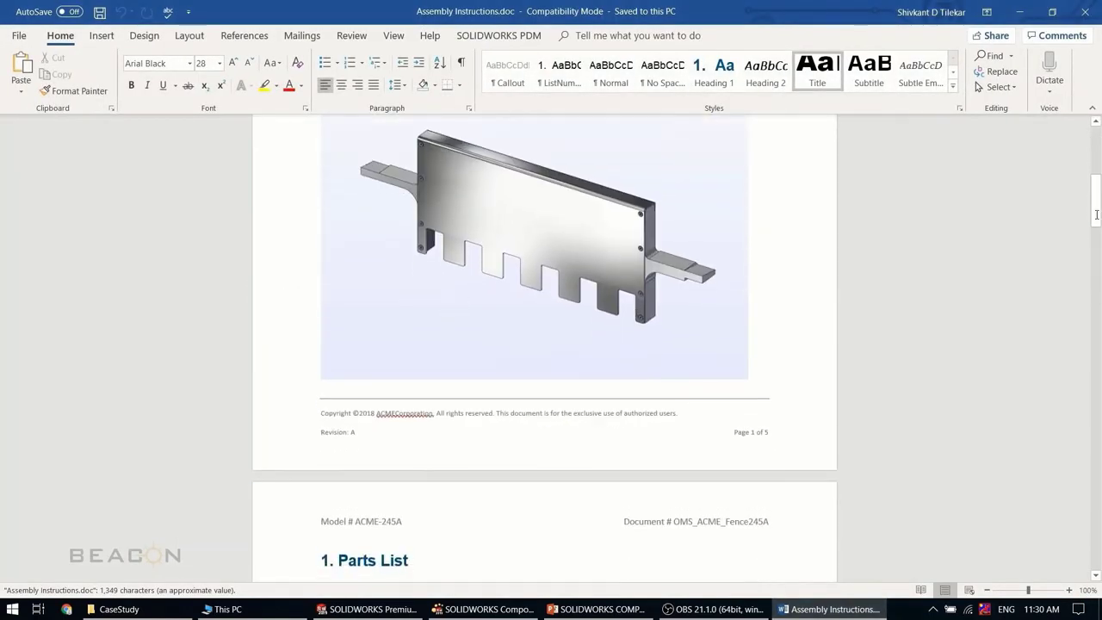
pyautogui.moveTo(1097, 215); pyautogui.dragTo(1098, 520)
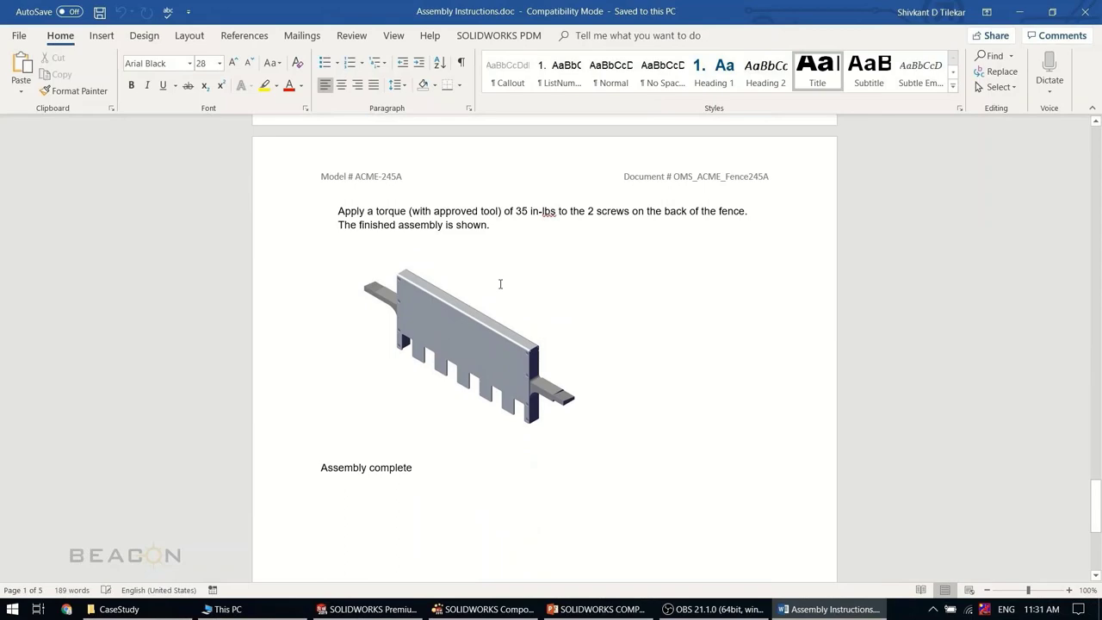
pyautogui.click(478, 297)
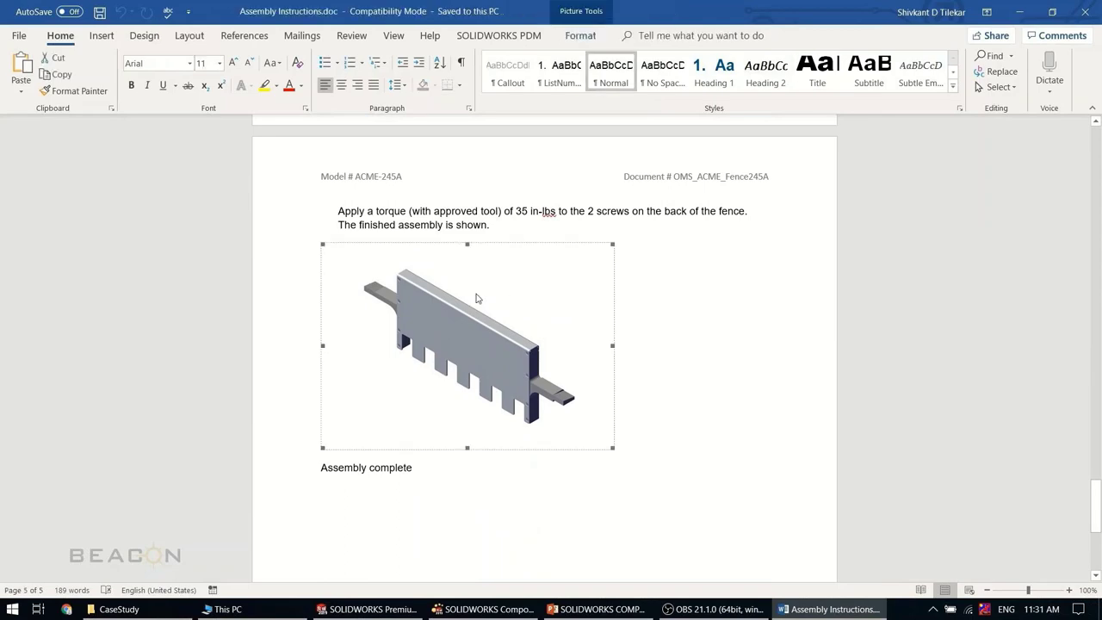
pyautogui.scroll(9, 477, 297)
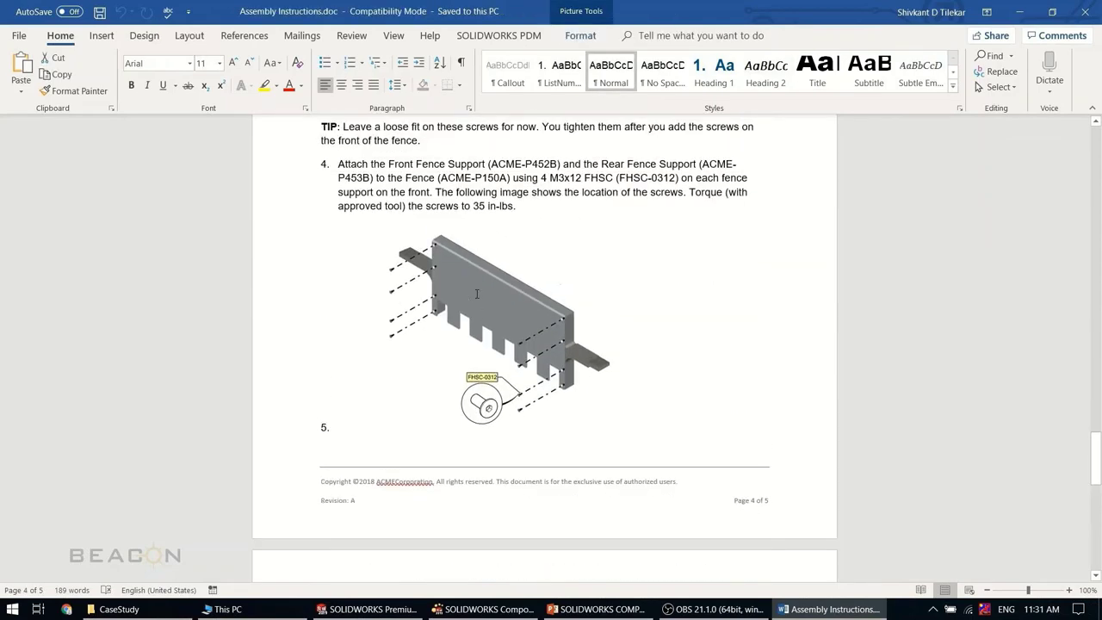
pyautogui.scroll(3, 476, 294)
pyautogui.click(487, 384)
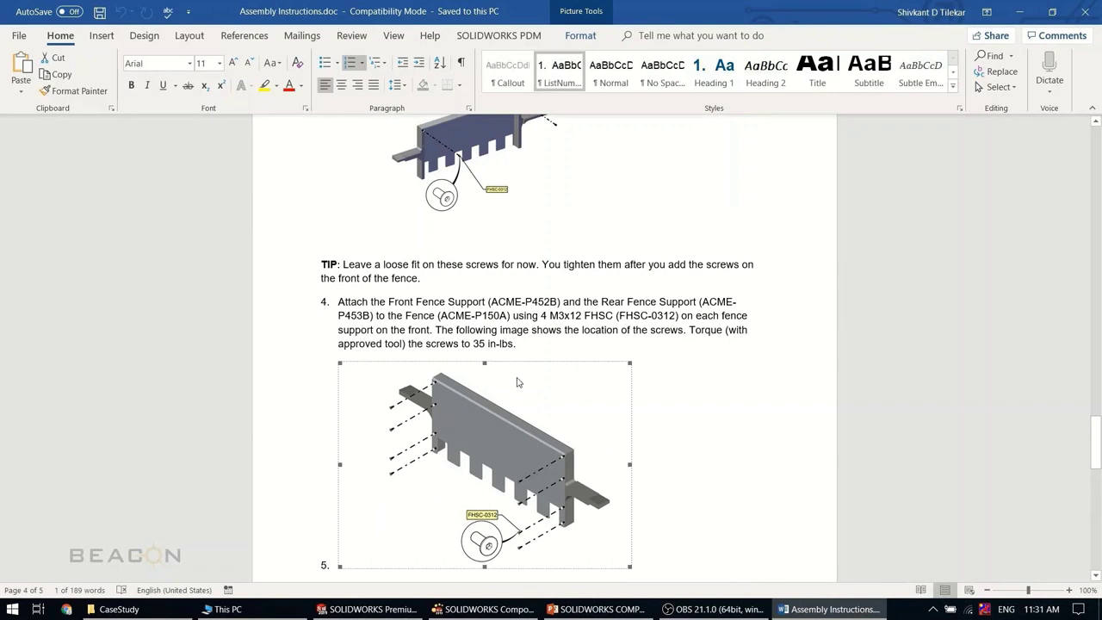
pyautogui.press('Delete')
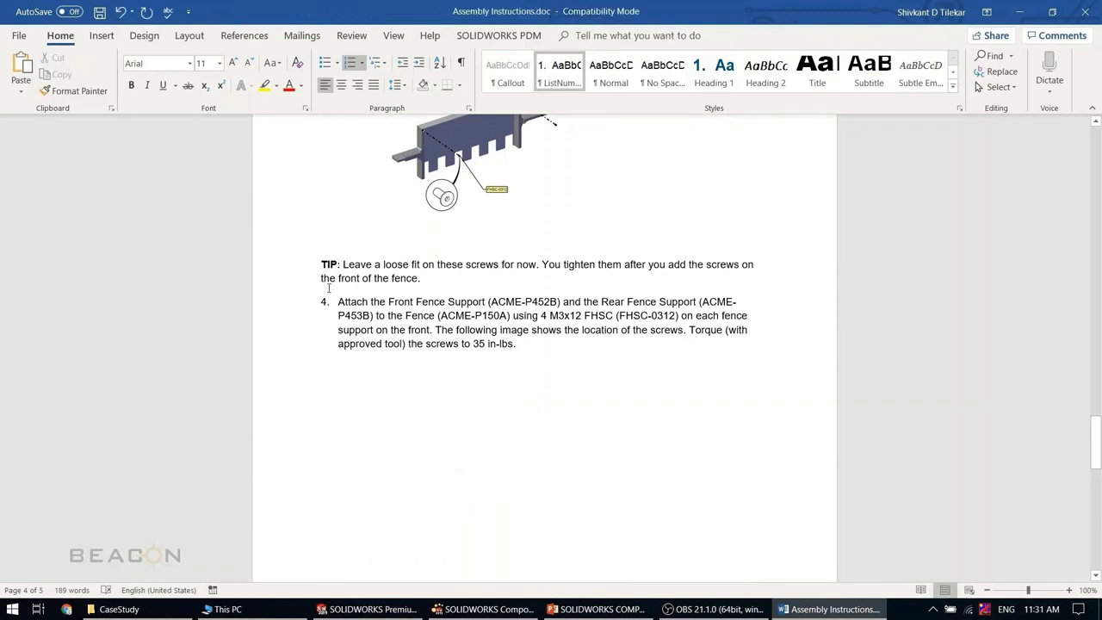
# Add an empty, unnumbered line after step 4 to hold the new picture
pyautogui.click(110, 38)
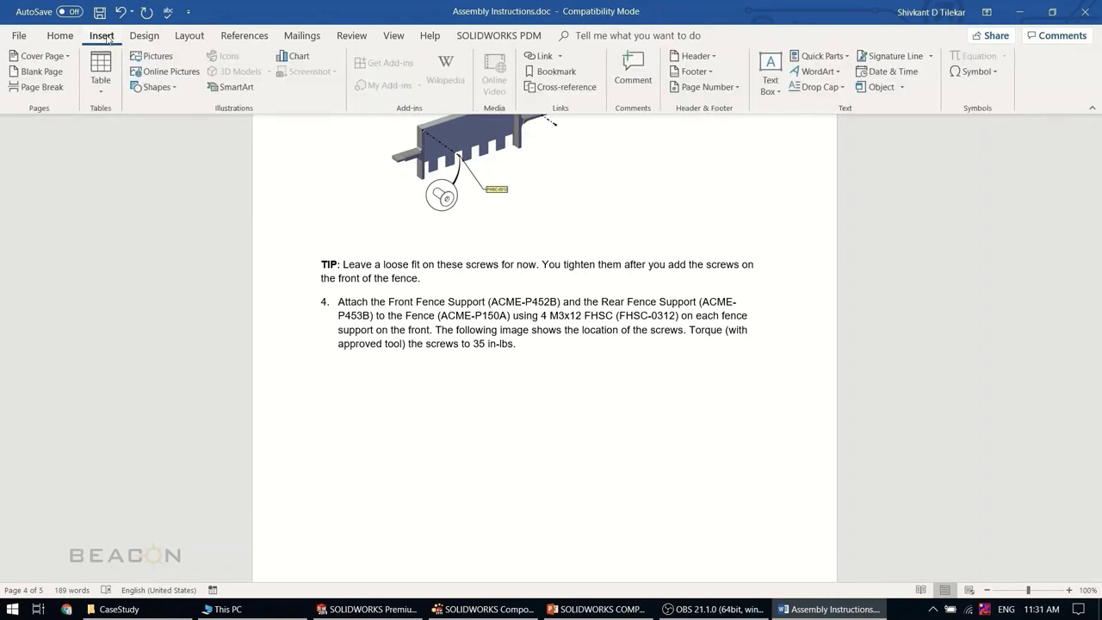
pyautogui.click(155, 56)
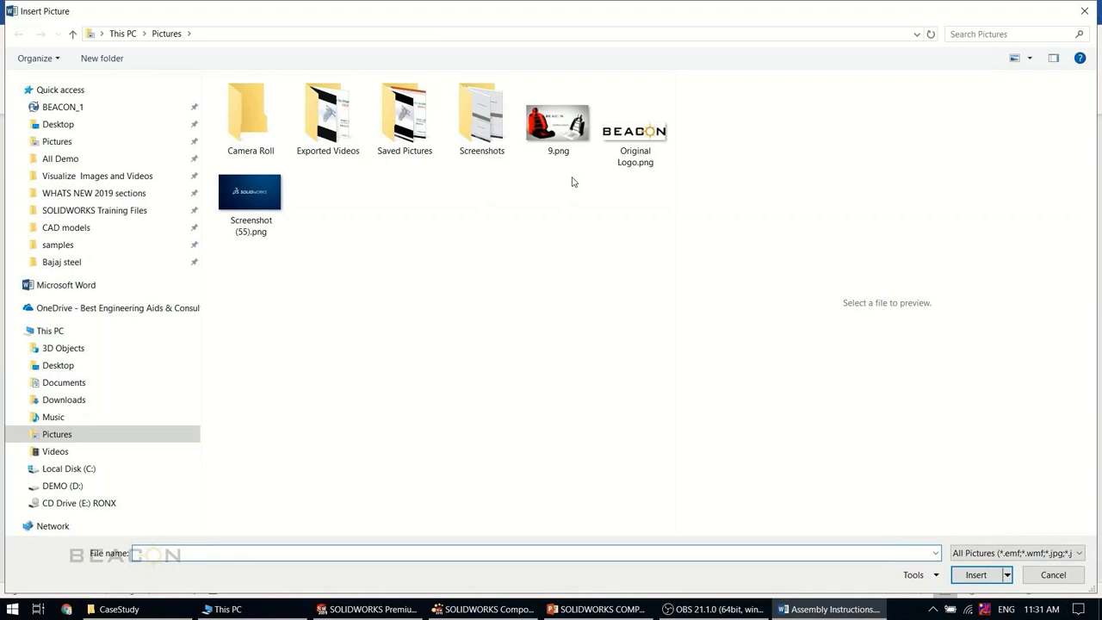
pyautogui.click(1043, 578)
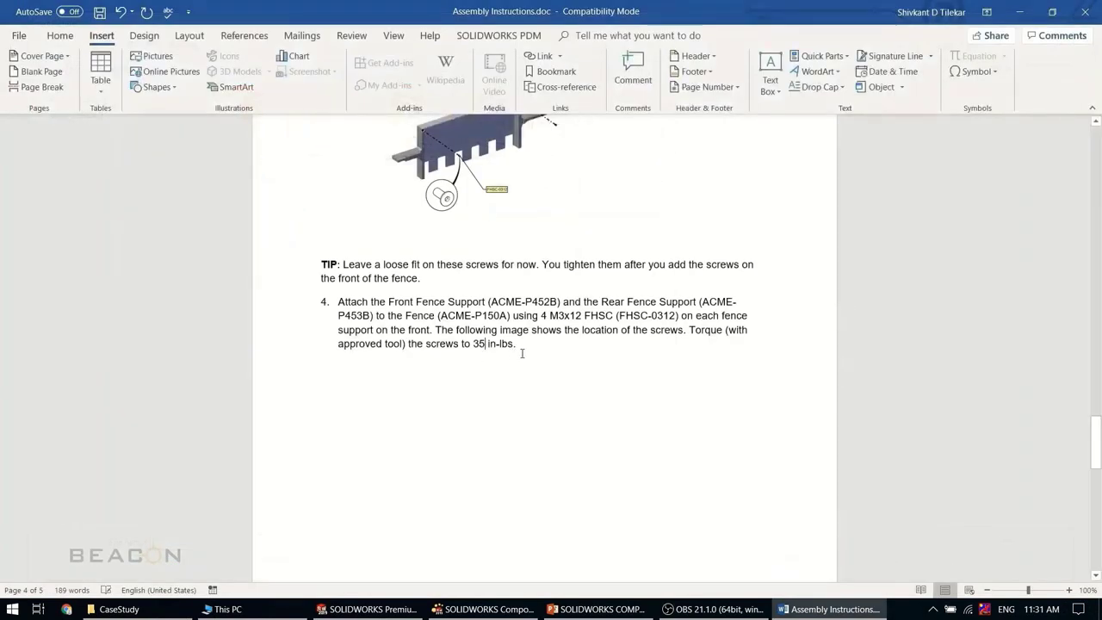
pyautogui.click(522, 353)
pyautogui.press('Return')
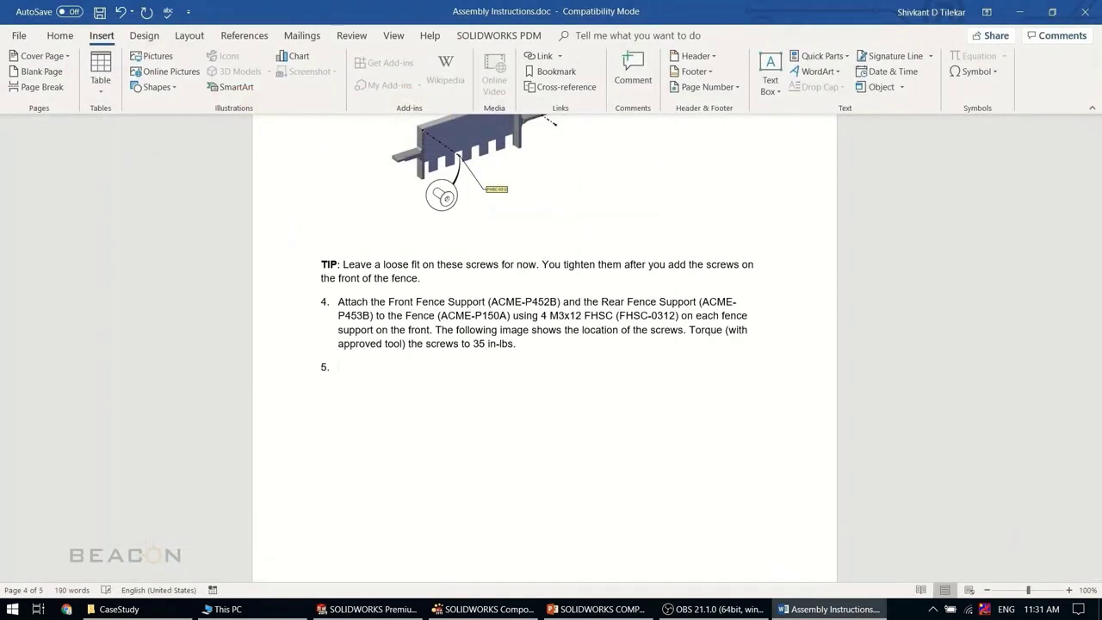
pyautogui.press('BackSpace')
# Insert ACME-245A_Assembly4.jpg from the CaseStudy folder under step 4 as a linked picture
pyautogui.click(148, 56)
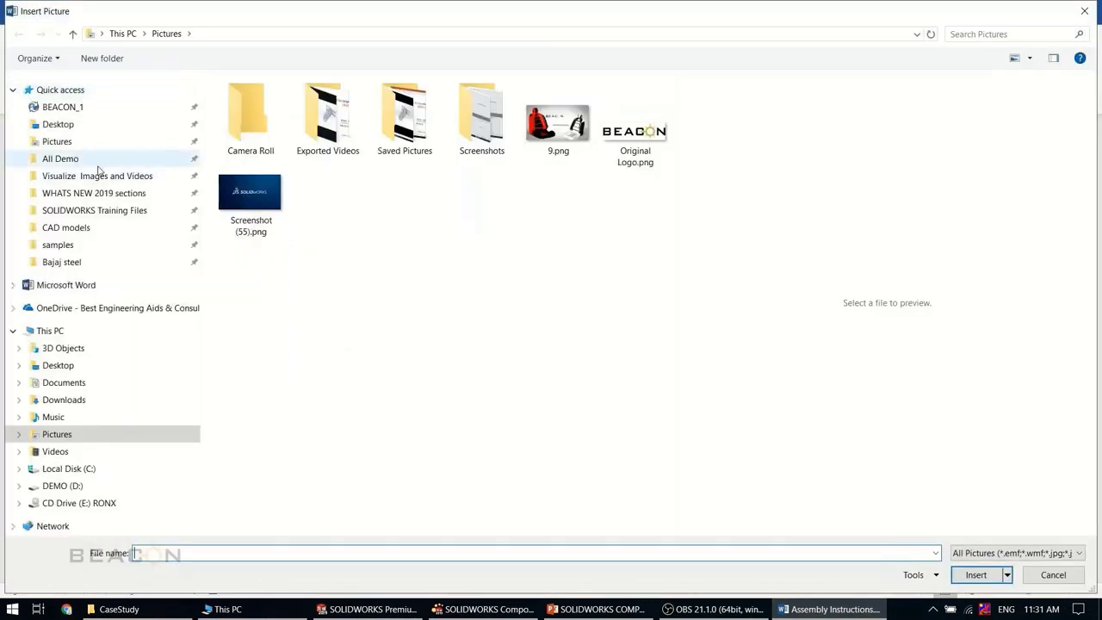
pyautogui.click(86, 193)
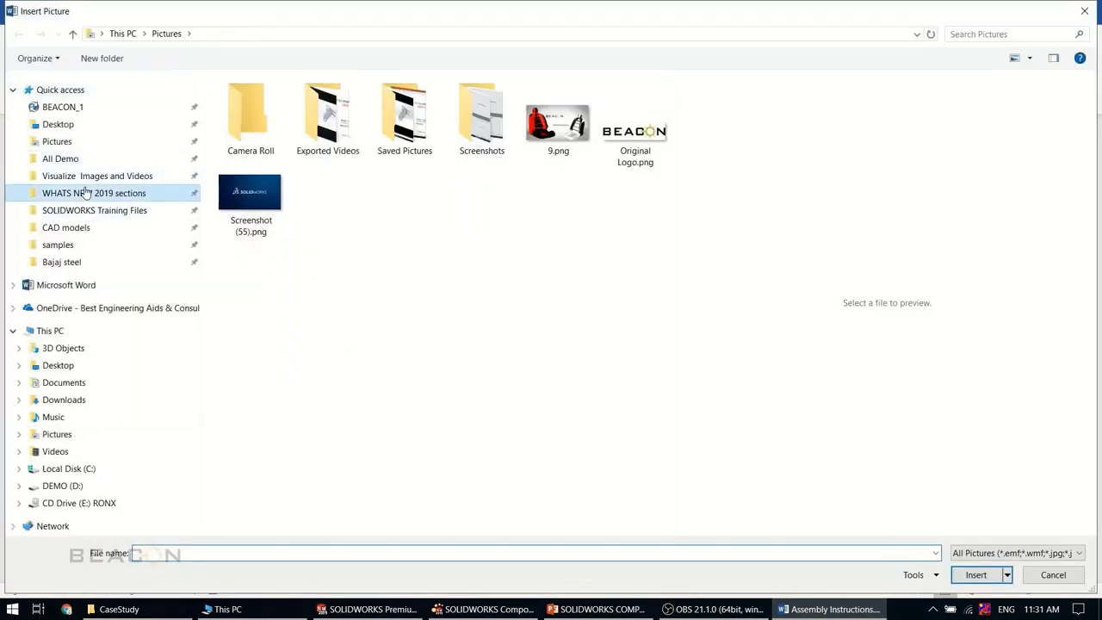
pyautogui.doubleClick(280, 212)
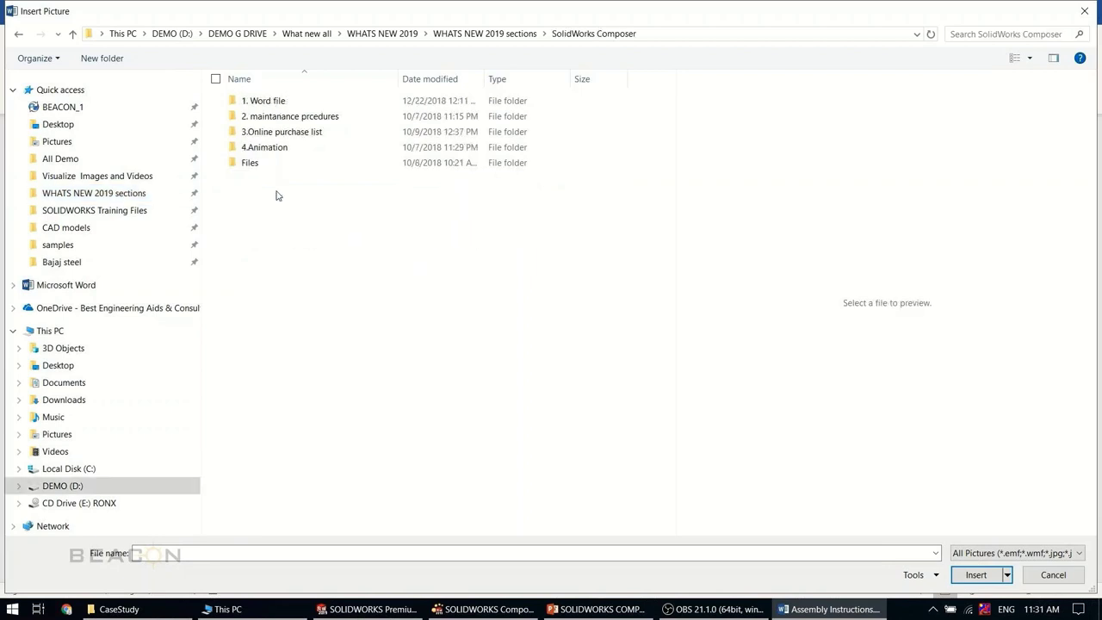
pyautogui.doubleClick(257, 109)
pyautogui.doubleClick(258, 104)
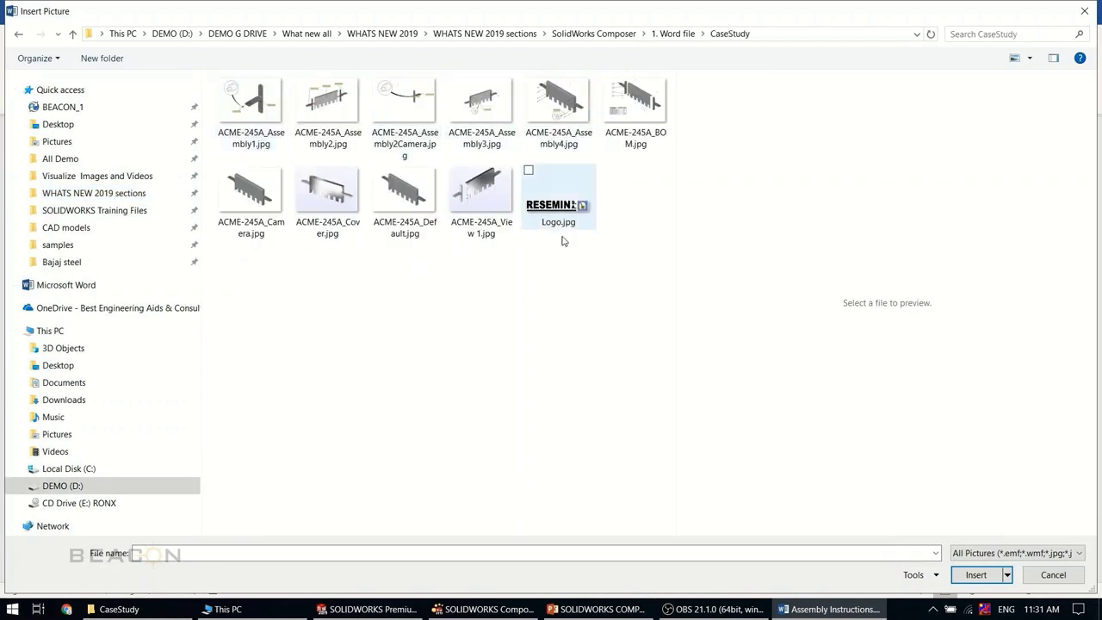
pyautogui.click(564, 153)
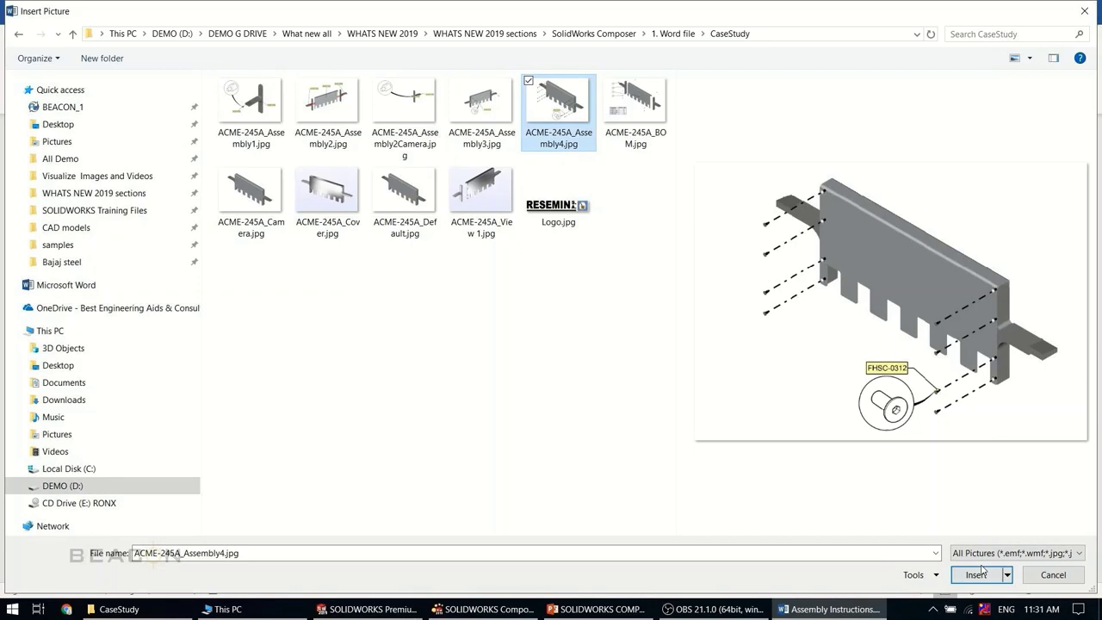
pyautogui.click(1007, 575)
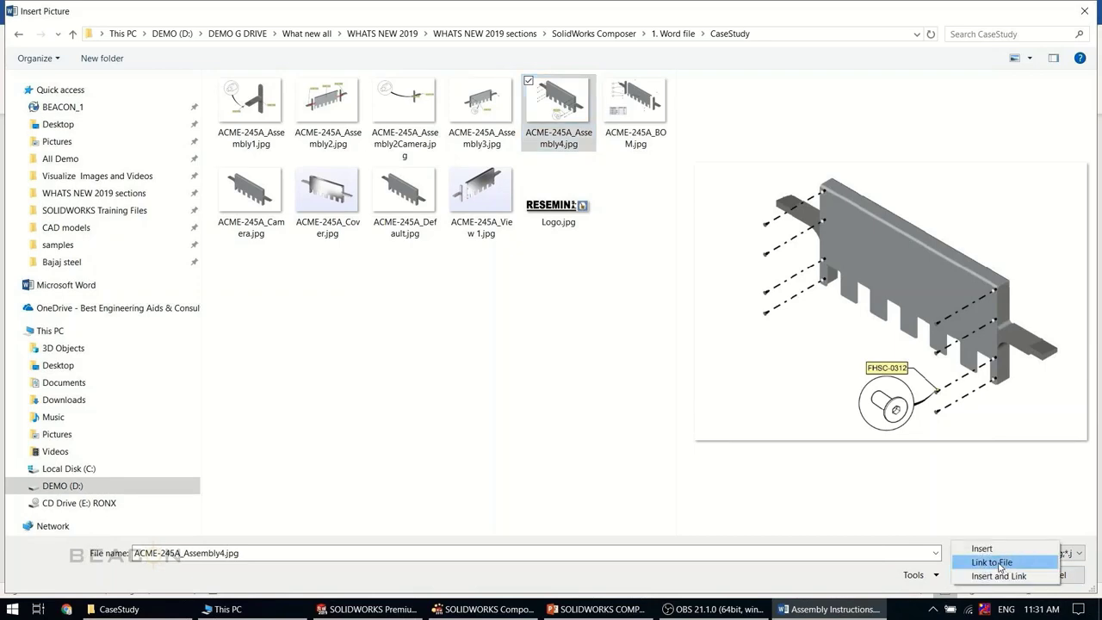
pyautogui.click(999, 564)
# Keep the inserted Assembly4 picture and save Assembly Instructions.doc
pyautogui.press('Right')
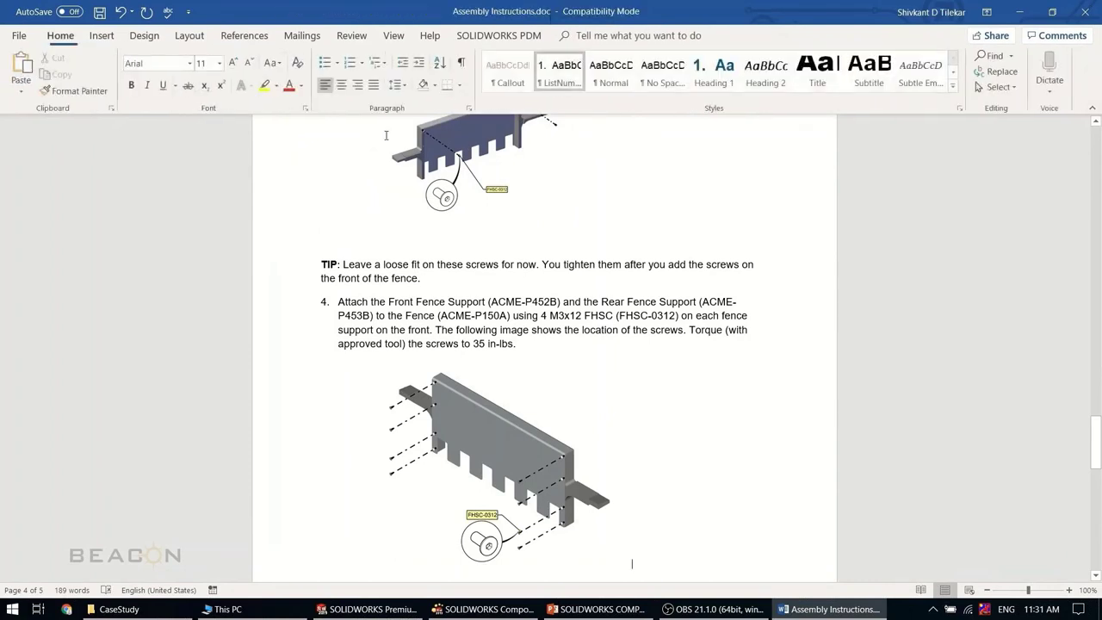
pyautogui.click(120, 11)
pyautogui.click(146, 12)
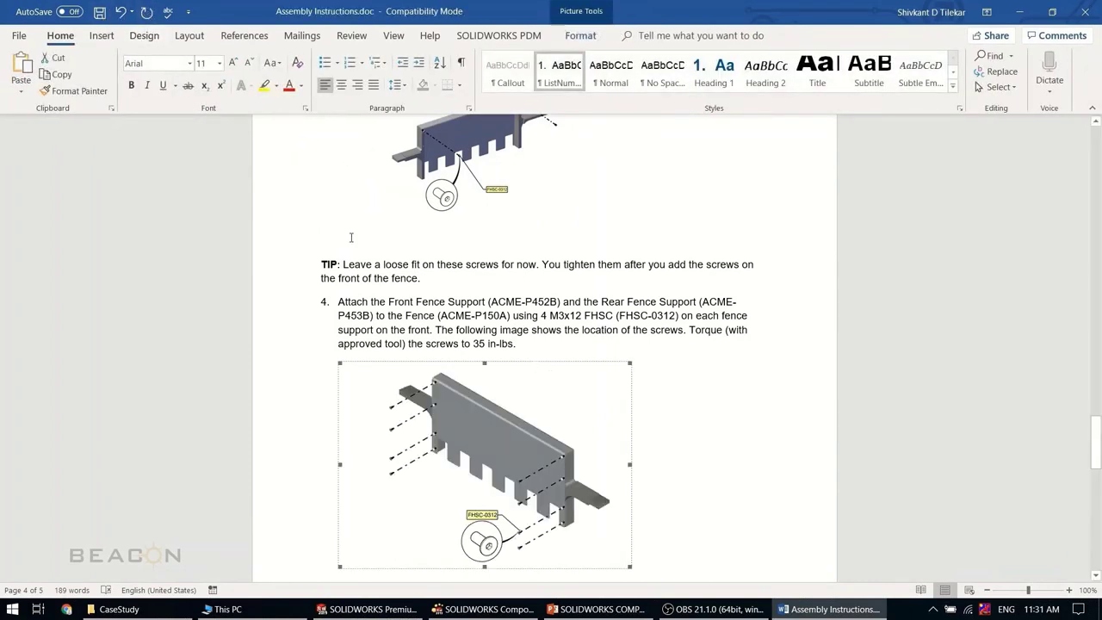
pyautogui.click(99, 13)
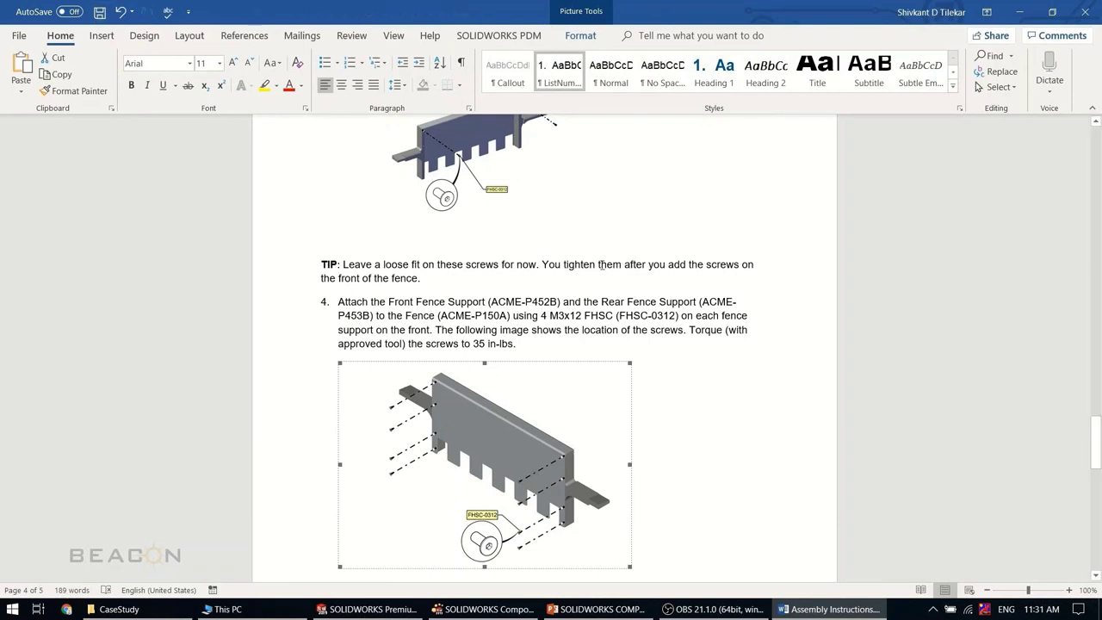
# Close Word and update the Composer project from ACME-245A_FINAL.smg to get the ribbed plate
pyautogui.click(1085, 10)
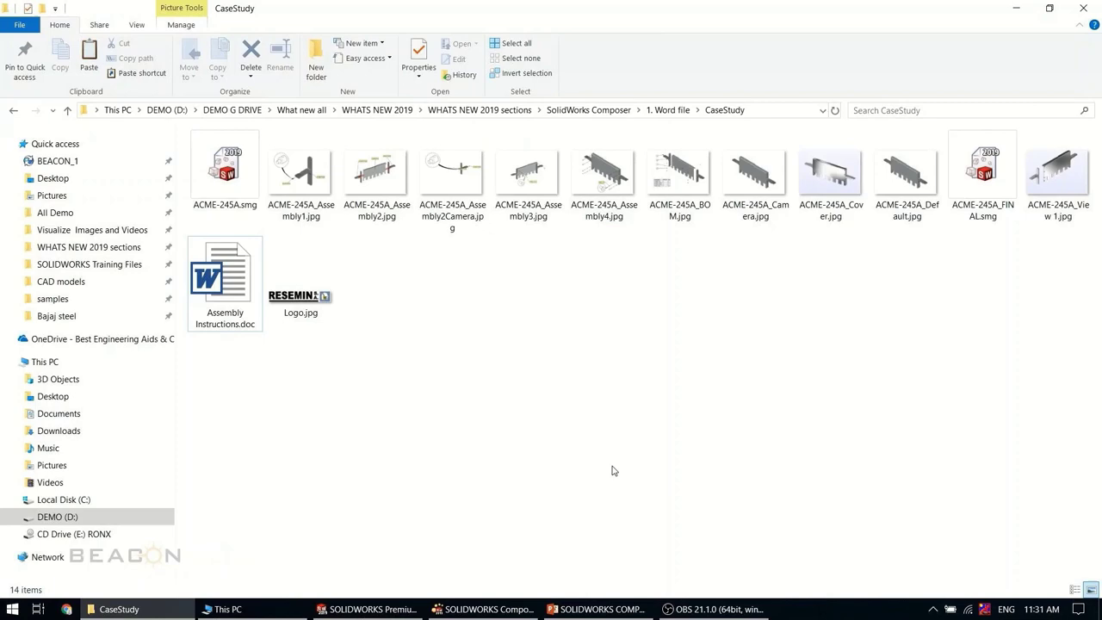
pyautogui.click(473, 609)
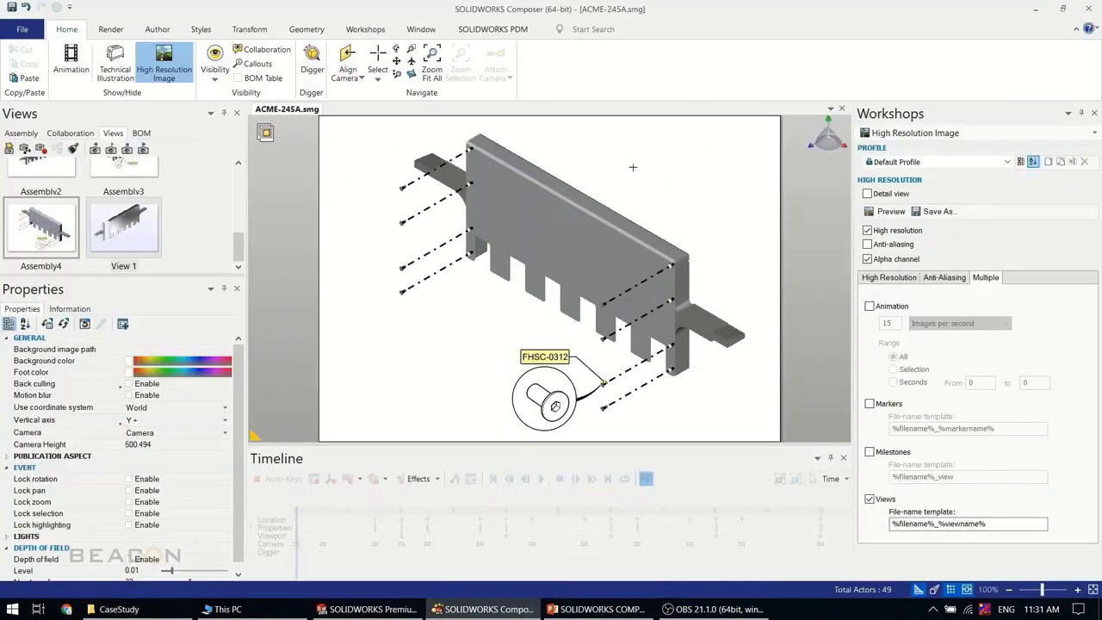
pyautogui.click(29, 31)
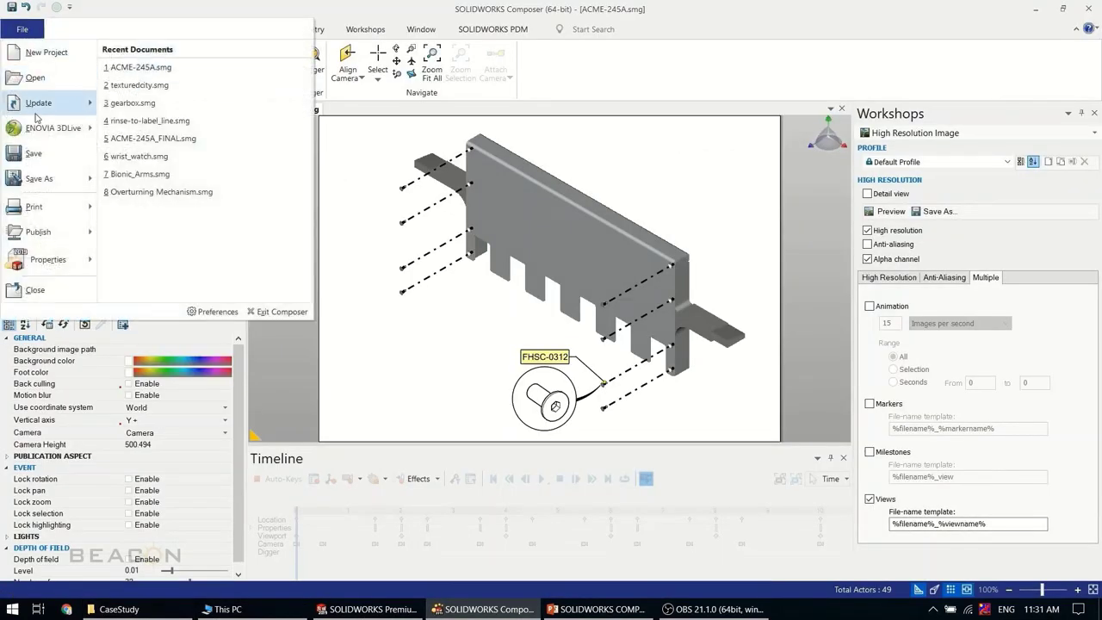
pyautogui.moveTo(38, 105)
pyautogui.click(142, 70)
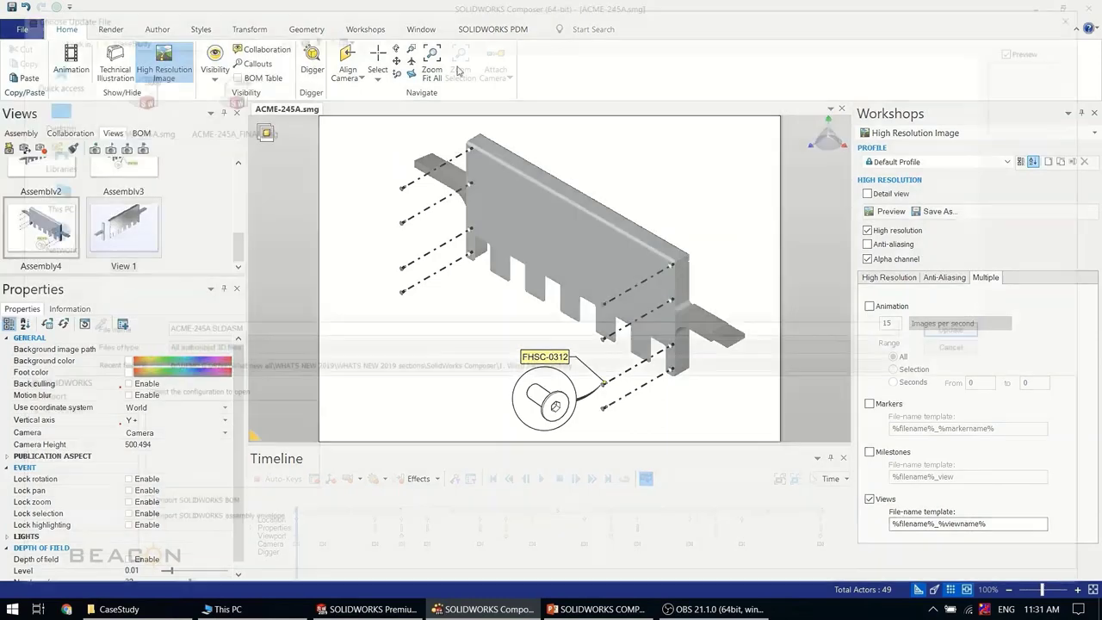
pyautogui.click(237, 86)
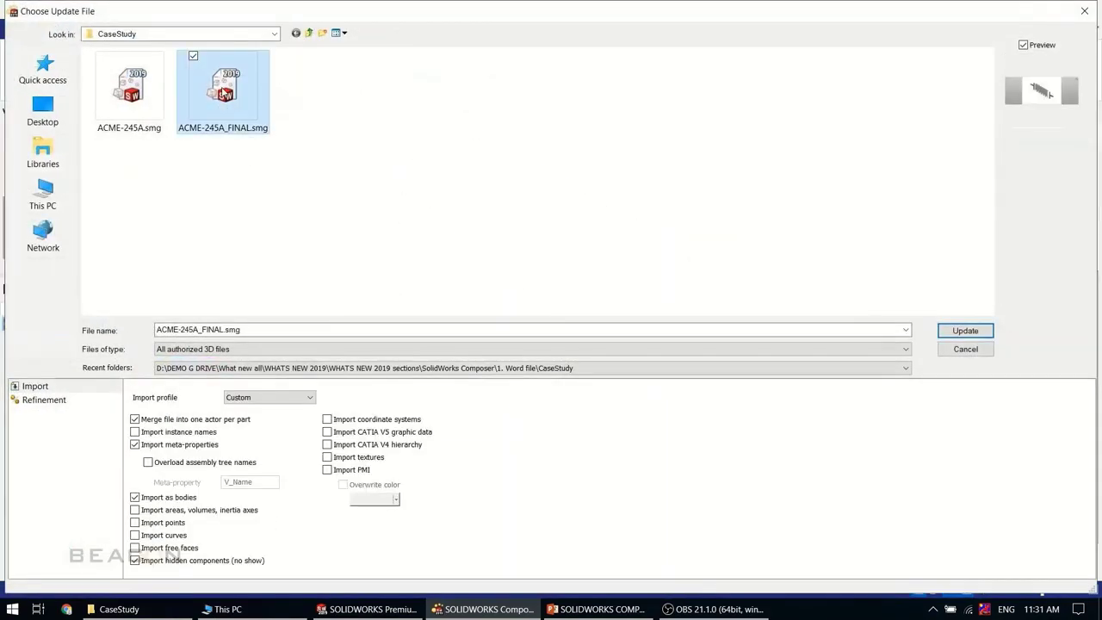
pyautogui.click(964, 331)
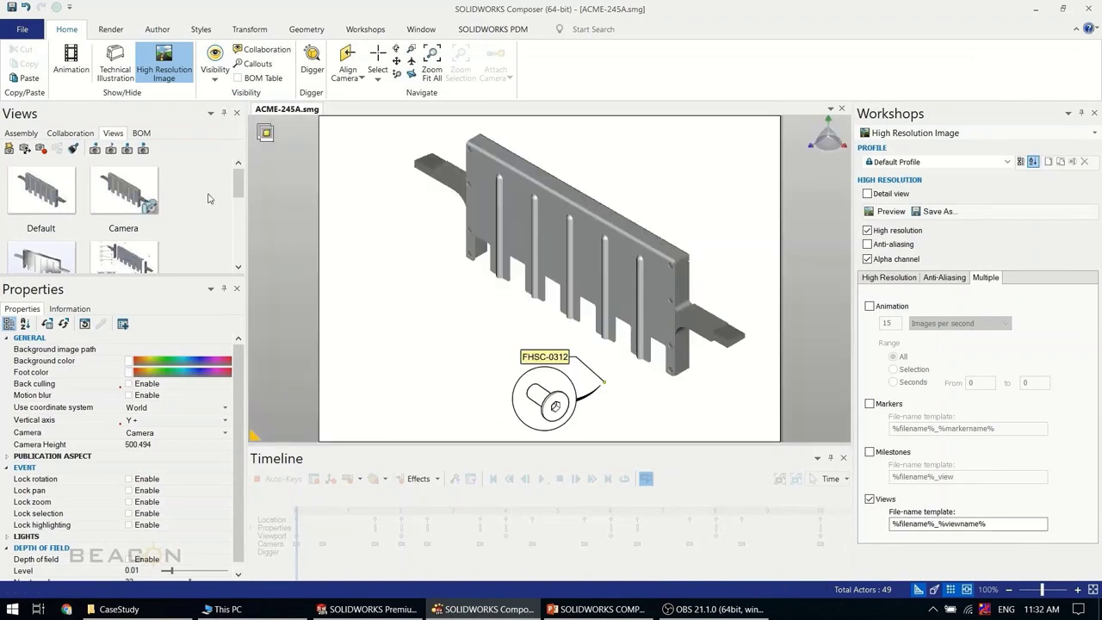
# Show the Camera view, then the BOM view with its FHSC-0312 ×10 parts table
pyautogui.click(137, 193)
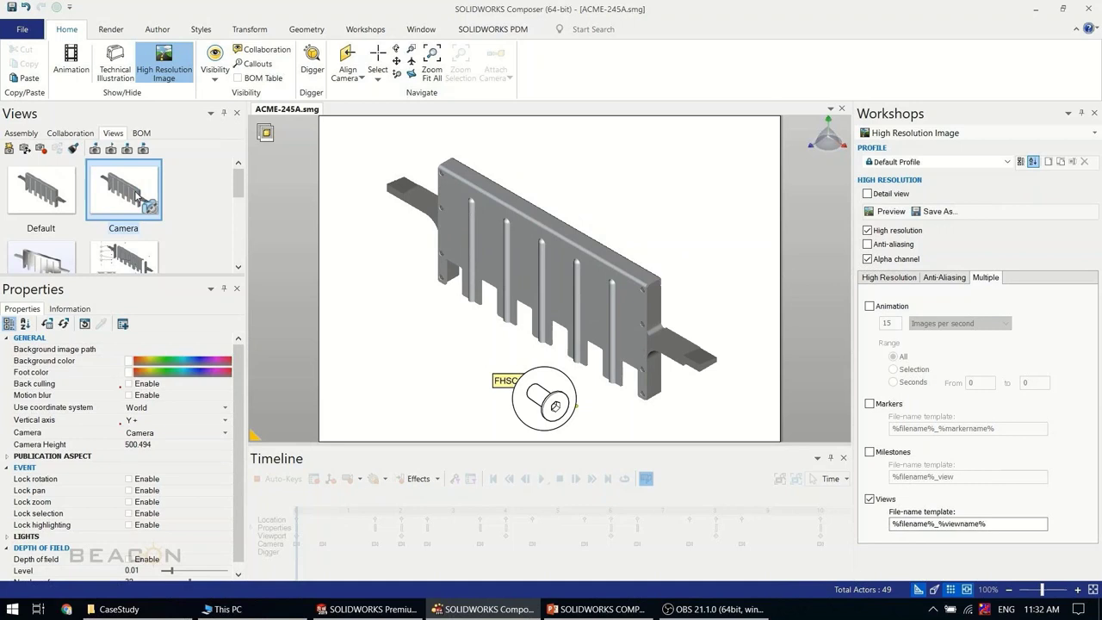
pyautogui.scroll(-1, 137, 192)
pyautogui.click(107, 198)
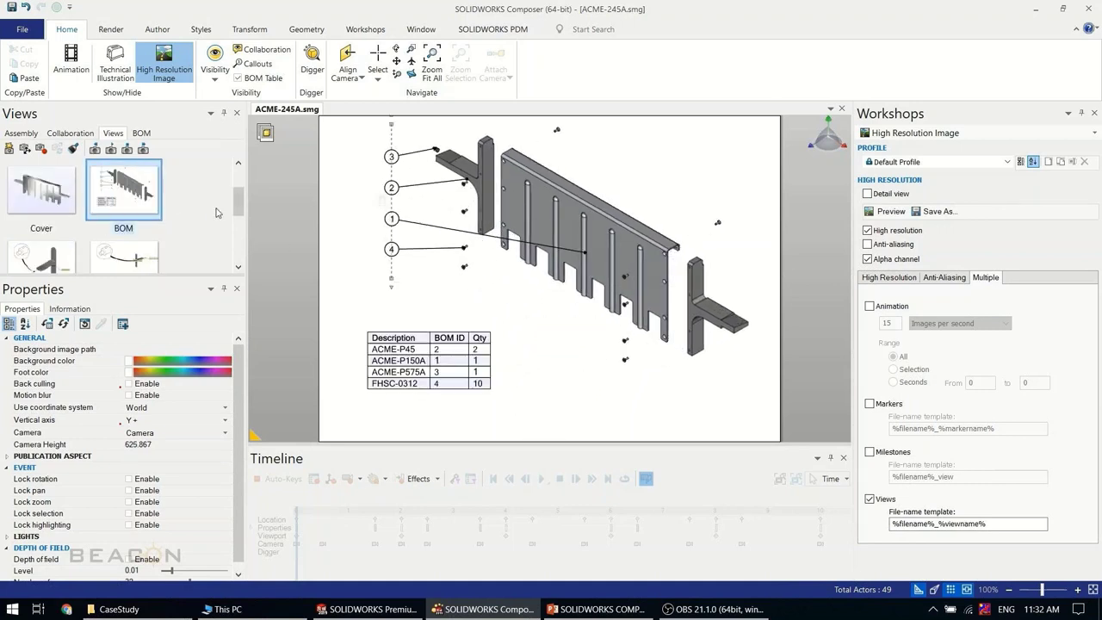
pyautogui.moveTo(233, 207); pyautogui.dragTo(231, 178)
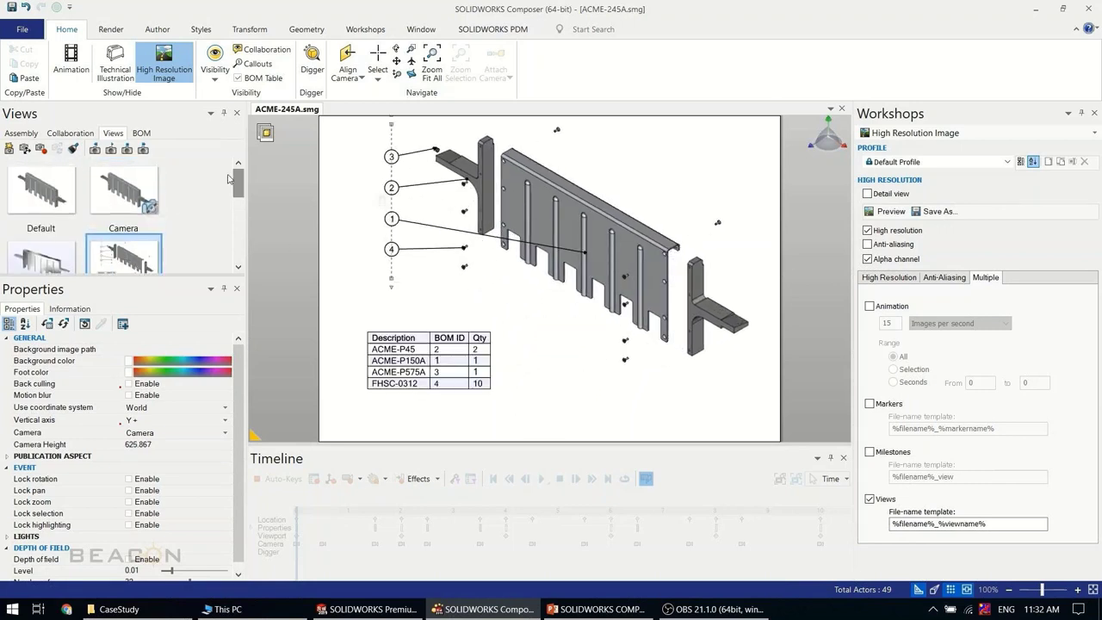
# Reopen the High Resolution Image workshop and check its High Resolution and Multiple tabs
pyautogui.click(153, 69)
pyautogui.click(149, 60)
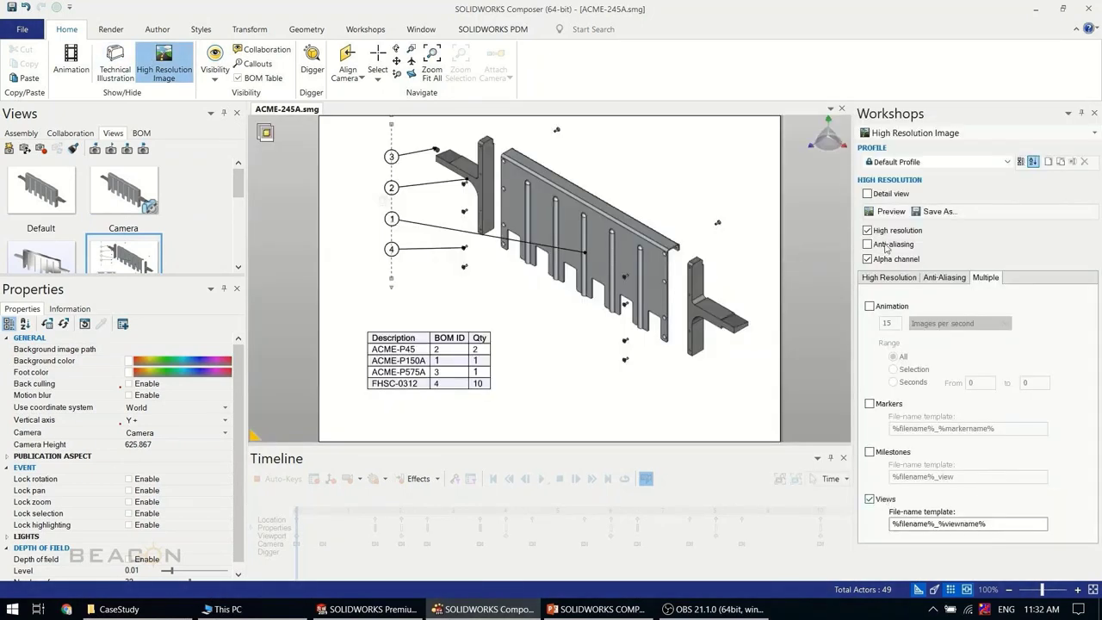
pyautogui.click(888, 277)
pyautogui.click(982, 278)
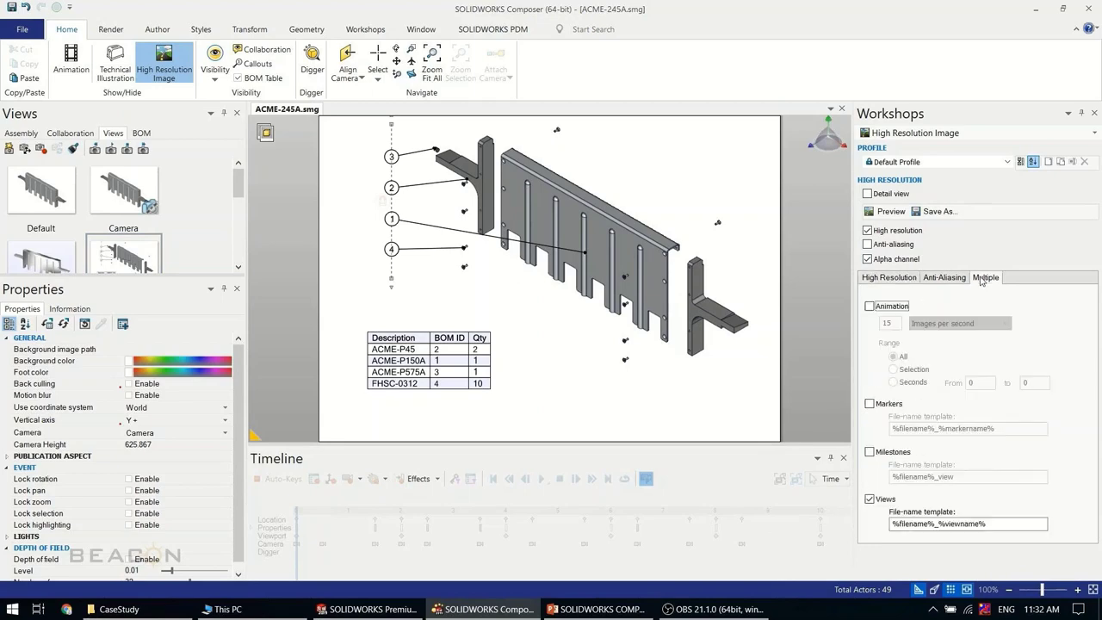
# Save the view images as ACME-245A.jpg in CaseStudy, then minimize Composer to reveal that folder
pyautogui.click(935, 211)
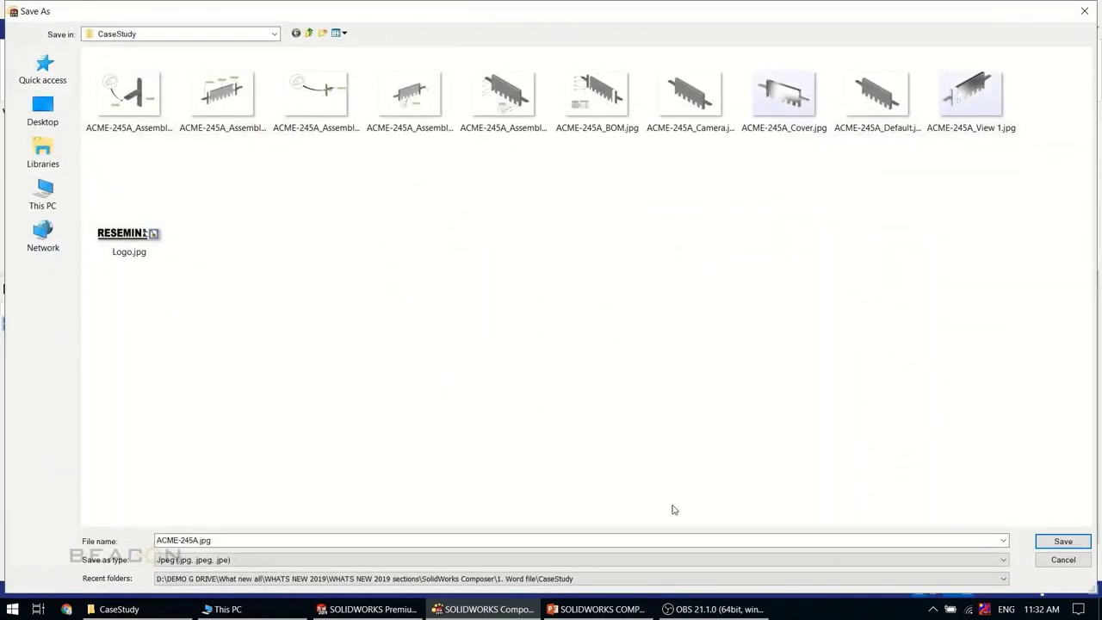
pyautogui.click(1060, 542)
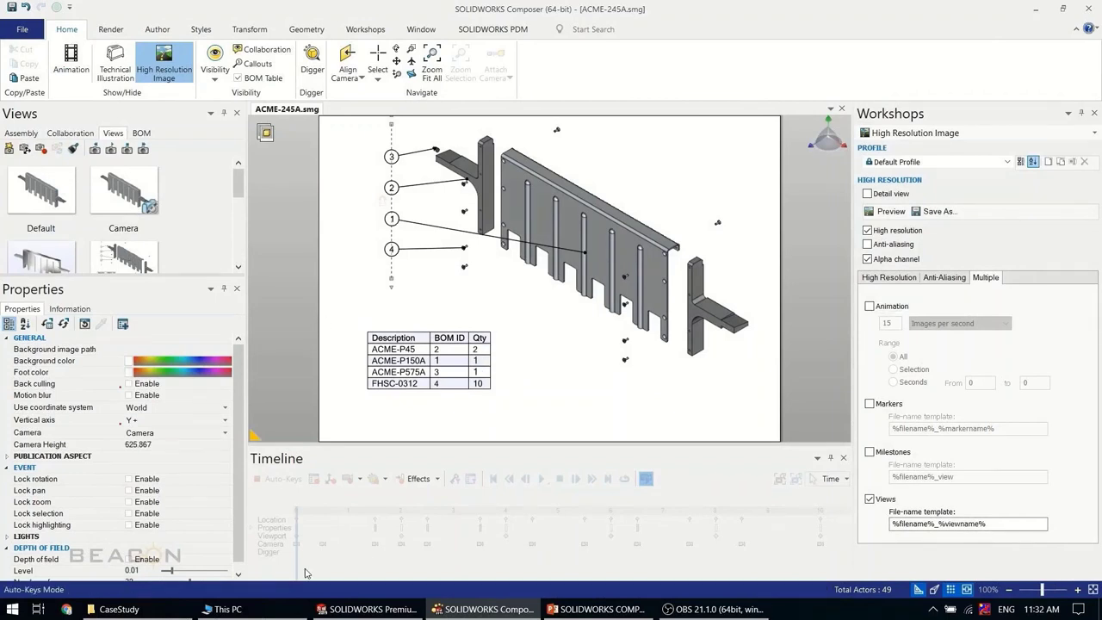
pyautogui.moveTo(272, 607)
pyautogui.scroll(-4, 240, 182)
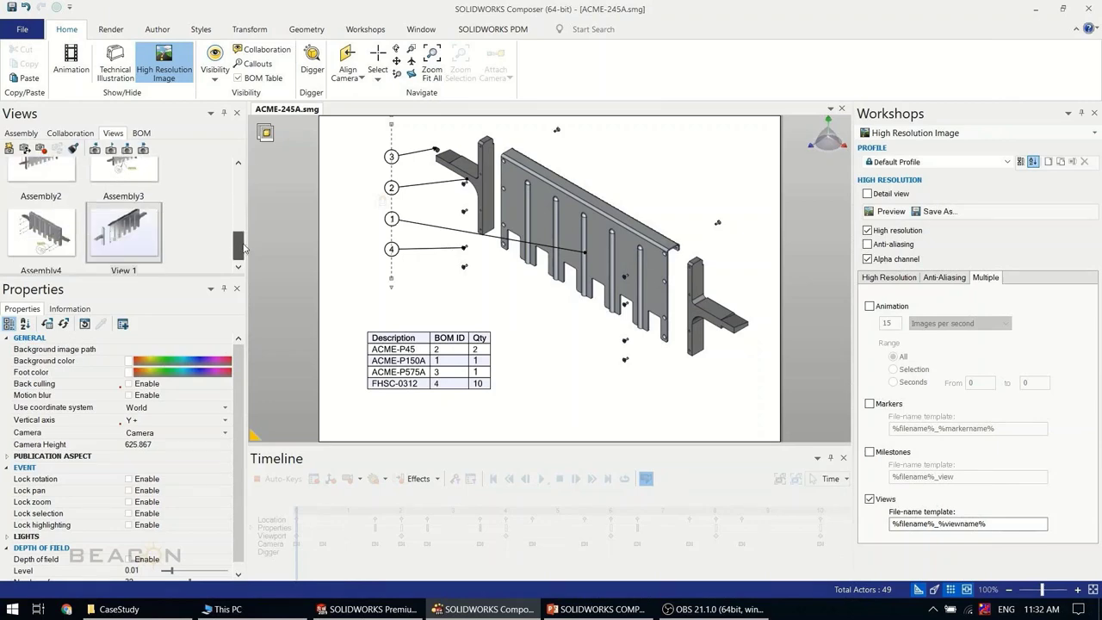
pyautogui.scroll(4, 239, 182)
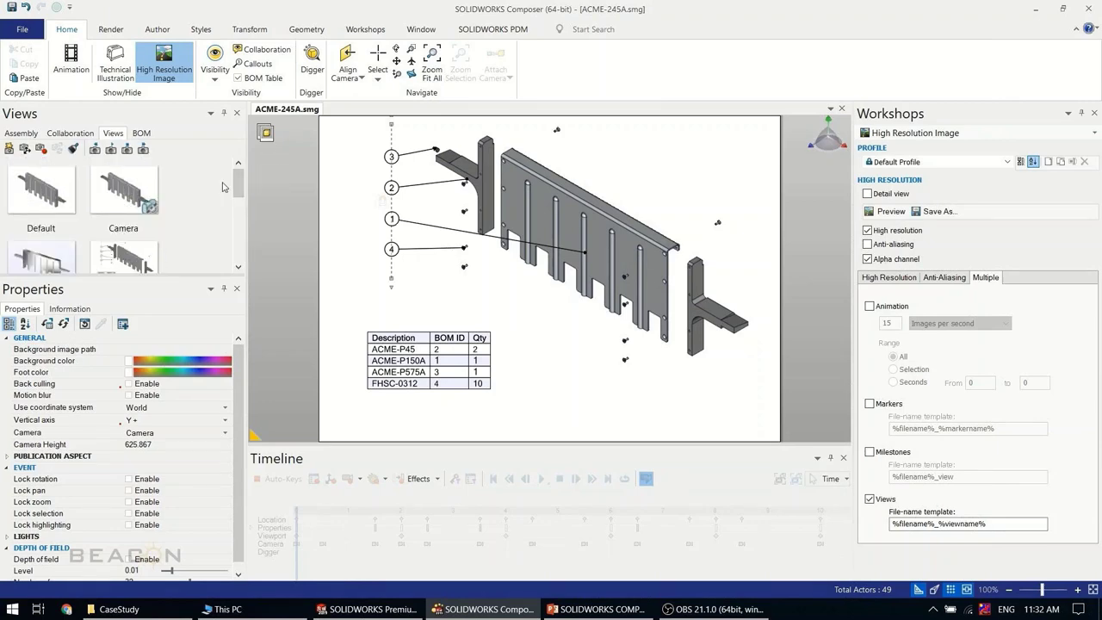
pyautogui.click(1035, 9)
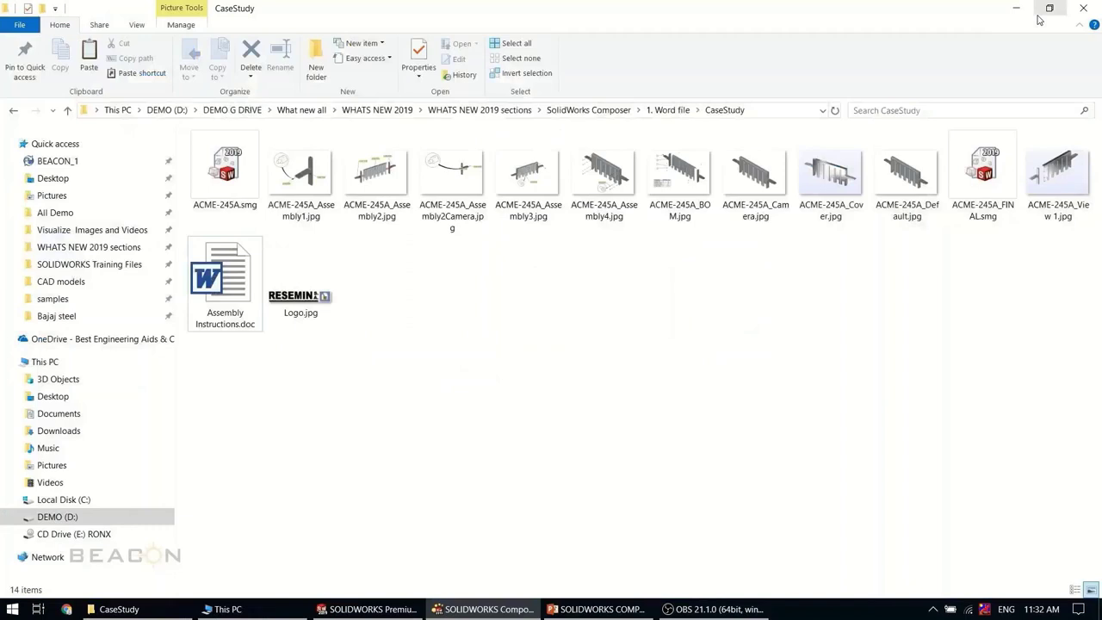
# Open Assembly Instructions.doc from CaseStudy and look over its RESEMIN title page
pyautogui.click(232, 287)
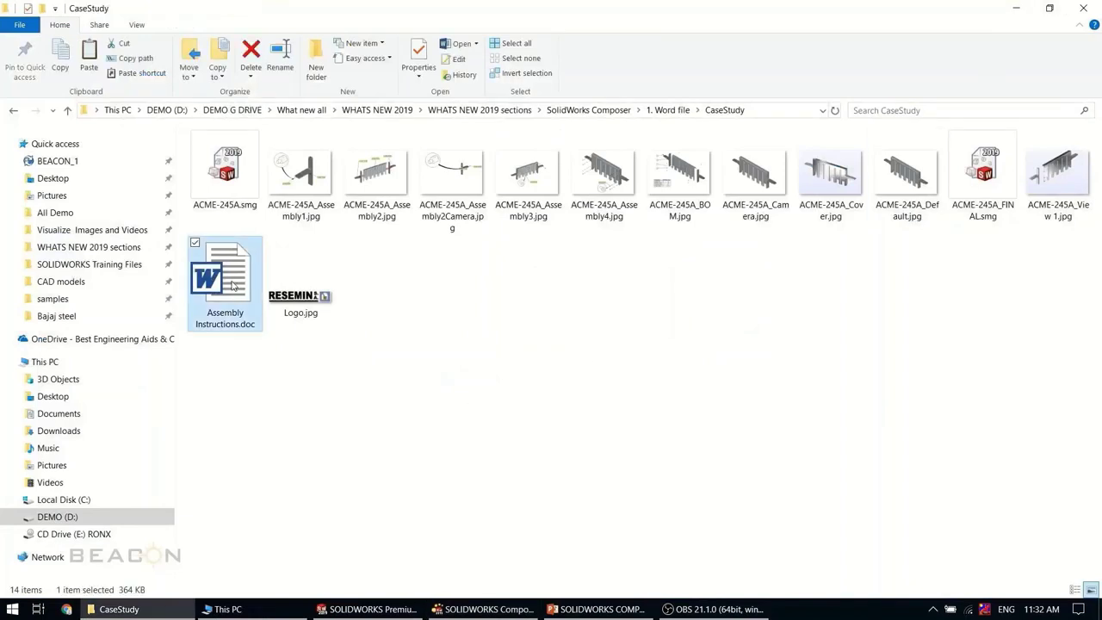
pyautogui.doubleClick(233, 287)
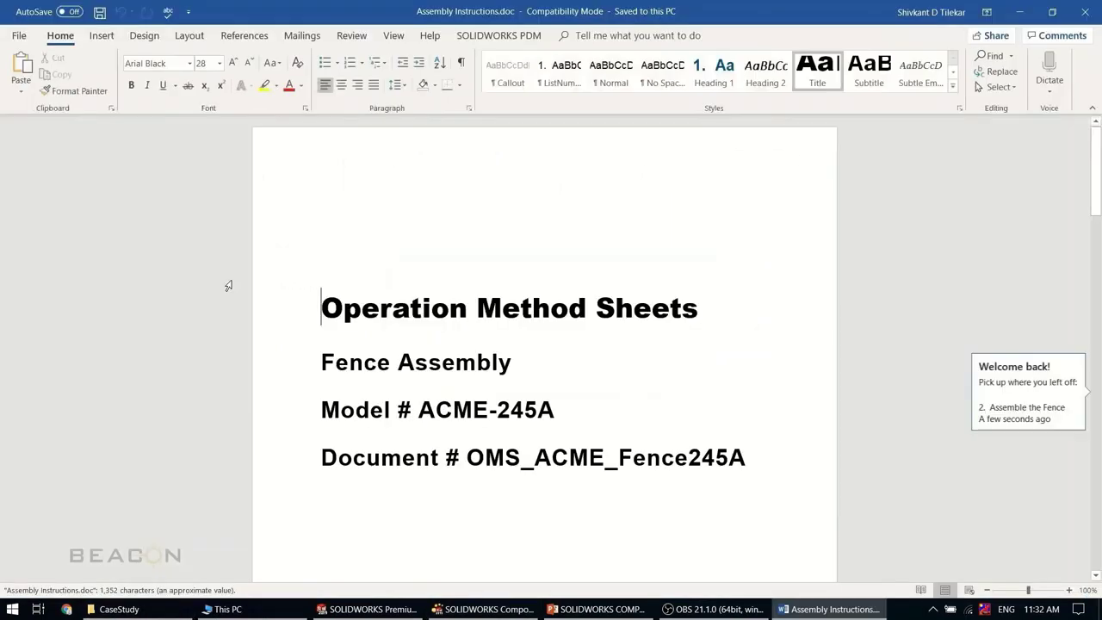
pyautogui.scroll(-2, 405, 346)
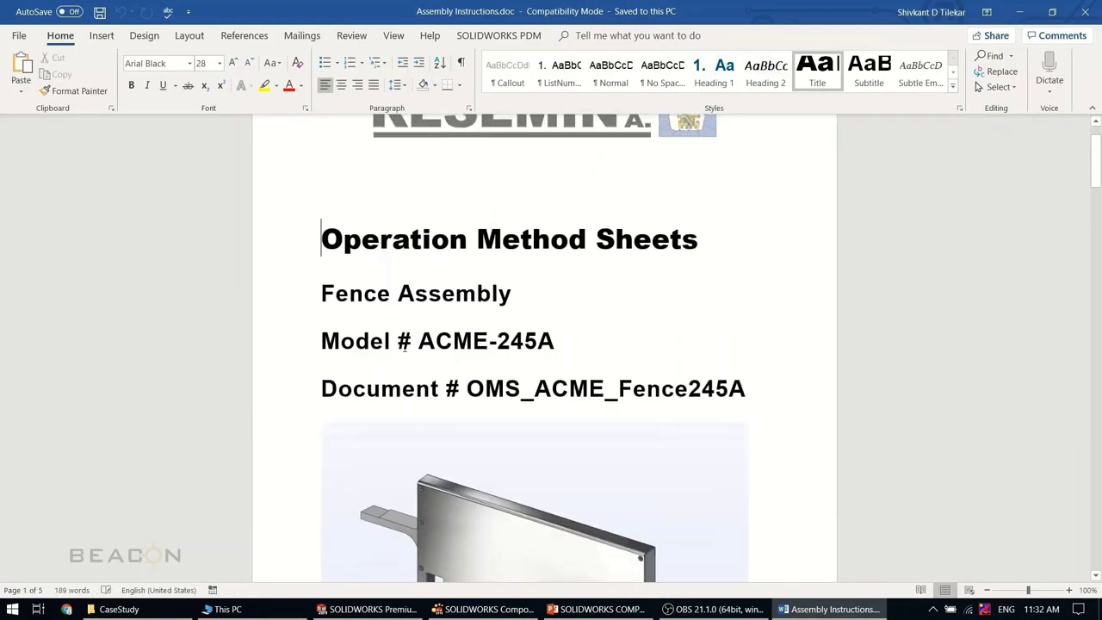
pyautogui.scroll(1, 405, 346)
pyautogui.scroll(-4, 405, 347)
pyautogui.scroll(6, 405, 347)
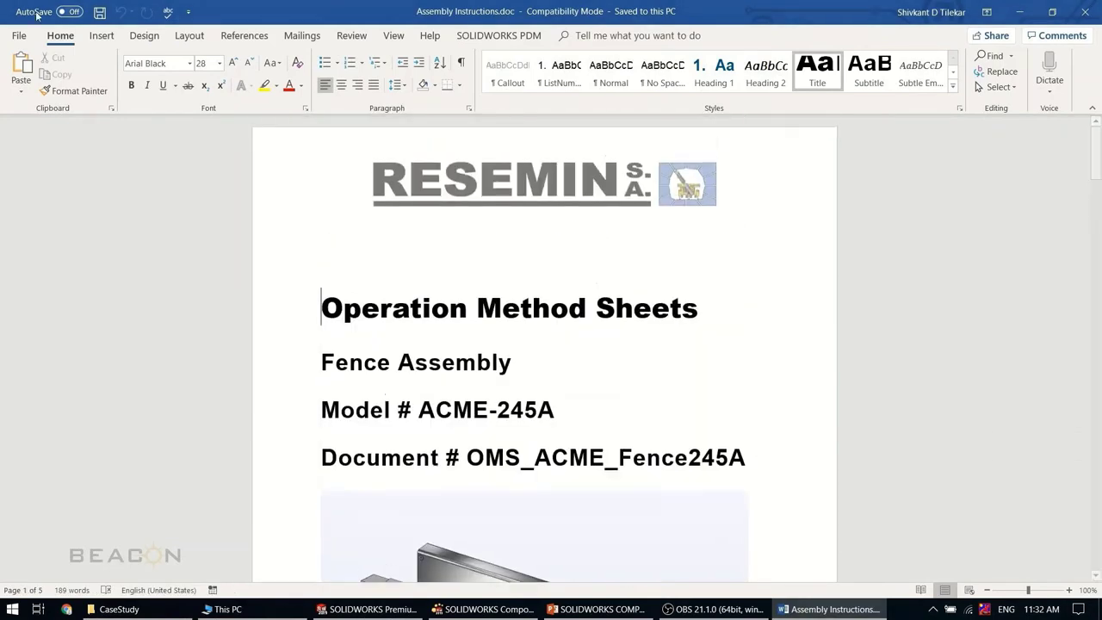
# Open the Links dialog through File > Info > Show All Properties > Edit Links to Files
pyautogui.click(21, 36)
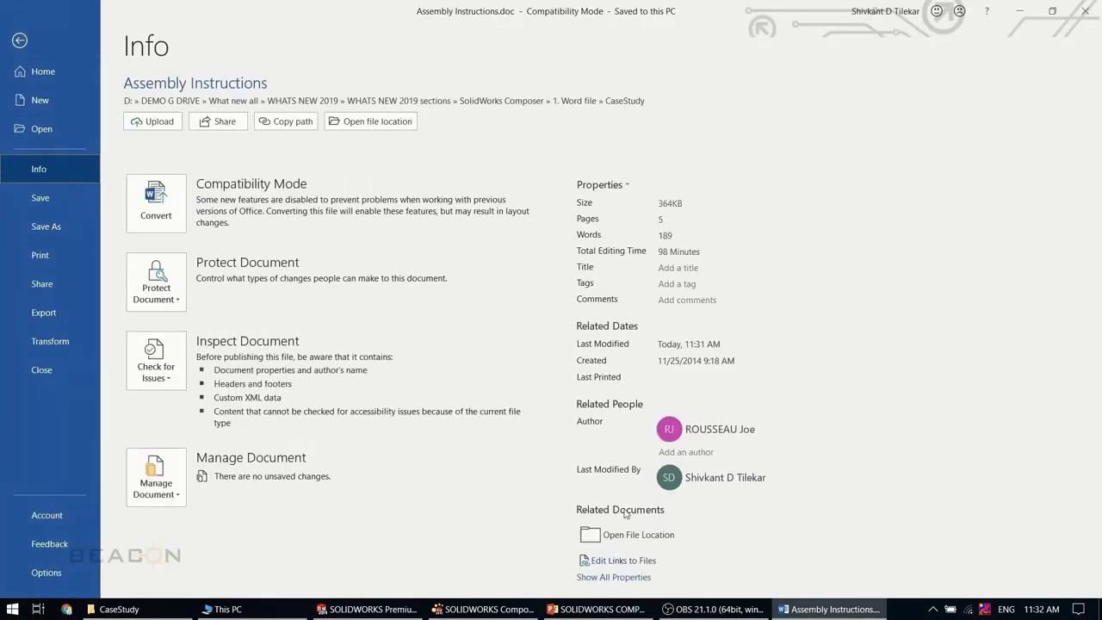
pyautogui.click(615, 577)
pyautogui.scroll(-3, 614, 570)
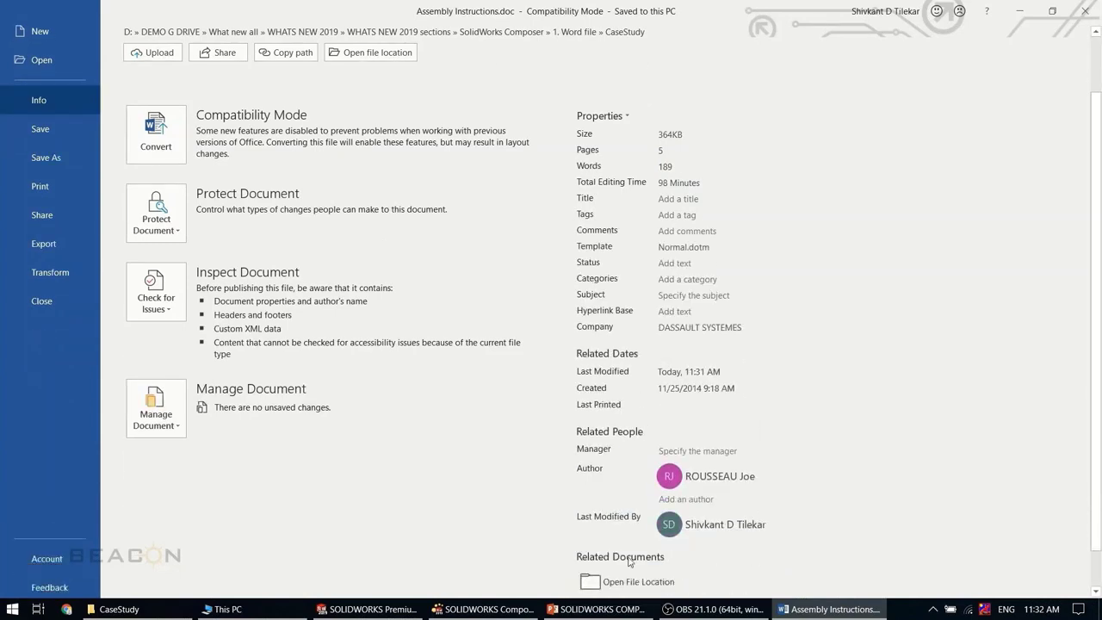
pyautogui.click(663, 416)
pyautogui.click(611, 573)
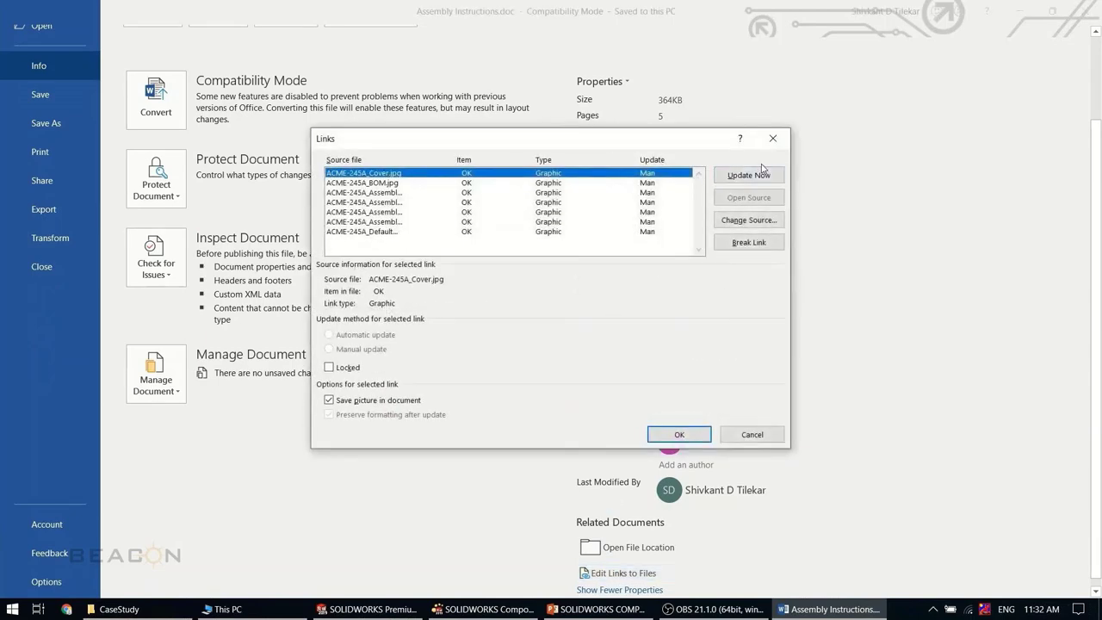
# Update the Cover, Assembly1, Assembly2 and remaining ACME-245A image links, then close the dialog
pyautogui.click(747, 175)
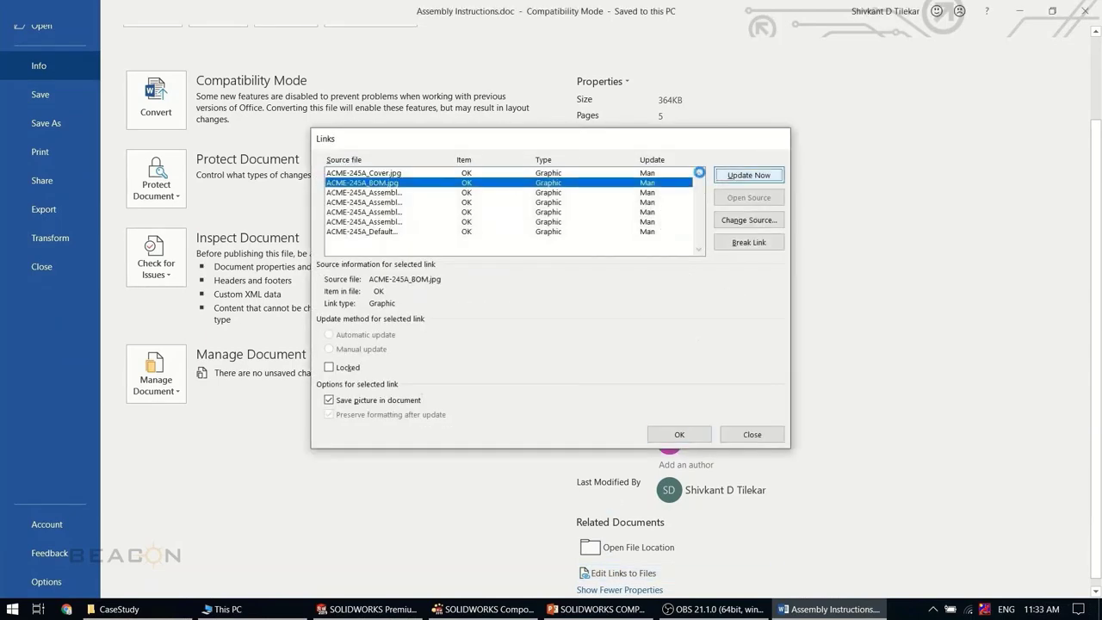
pyautogui.click(559, 192)
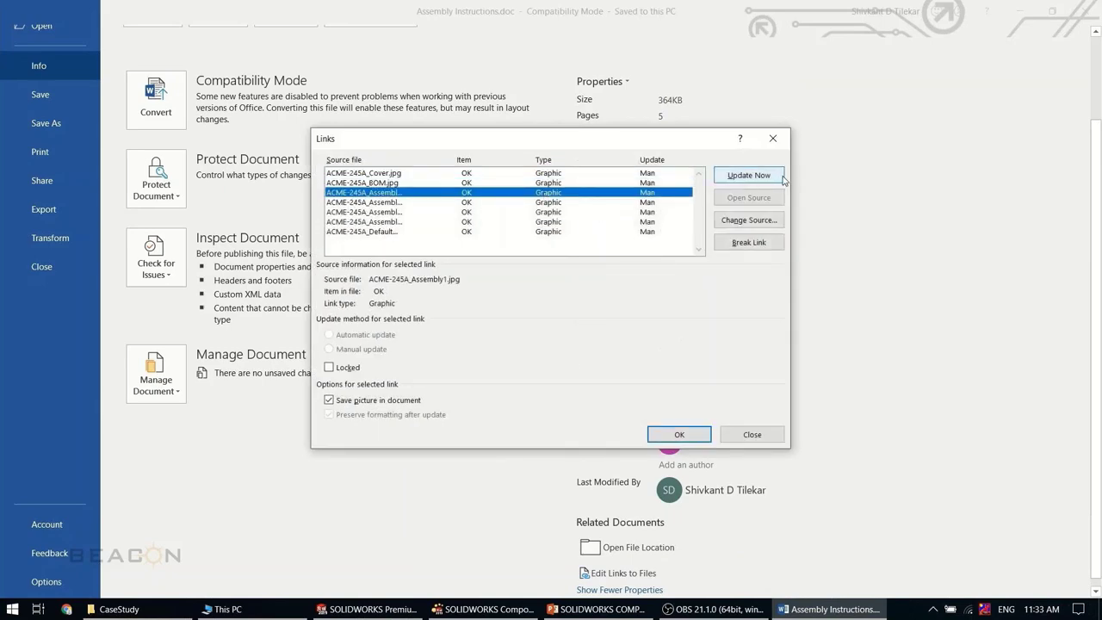
pyautogui.click(748, 174)
pyautogui.click(551, 202)
pyautogui.hotkey('alt', 'u')
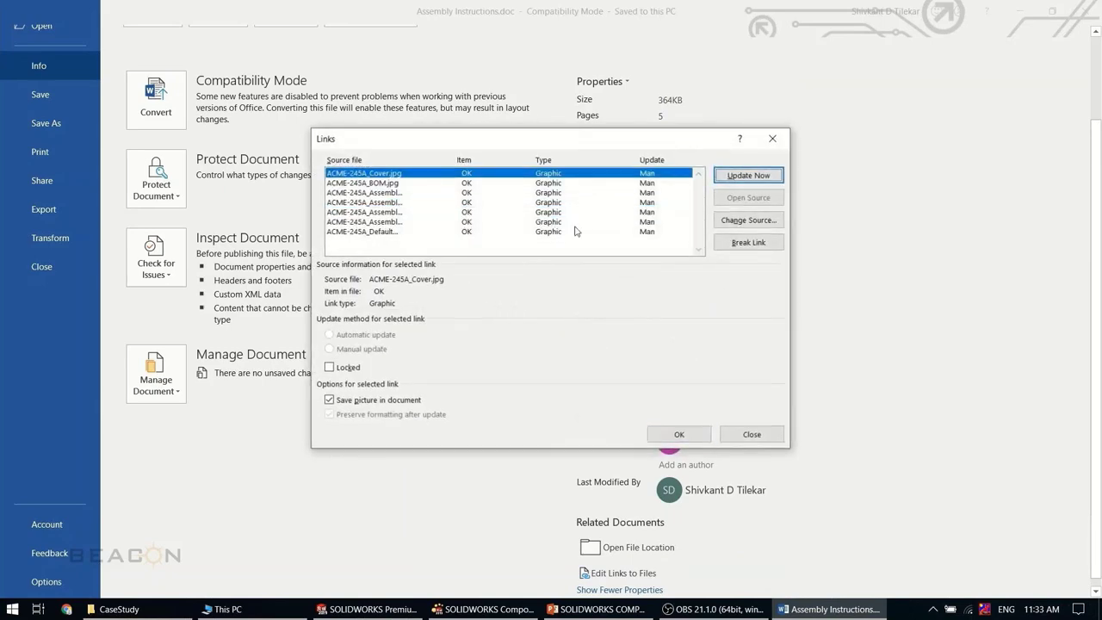
pyautogui.click(551, 212)
pyautogui.hotkey('alt', 'u')
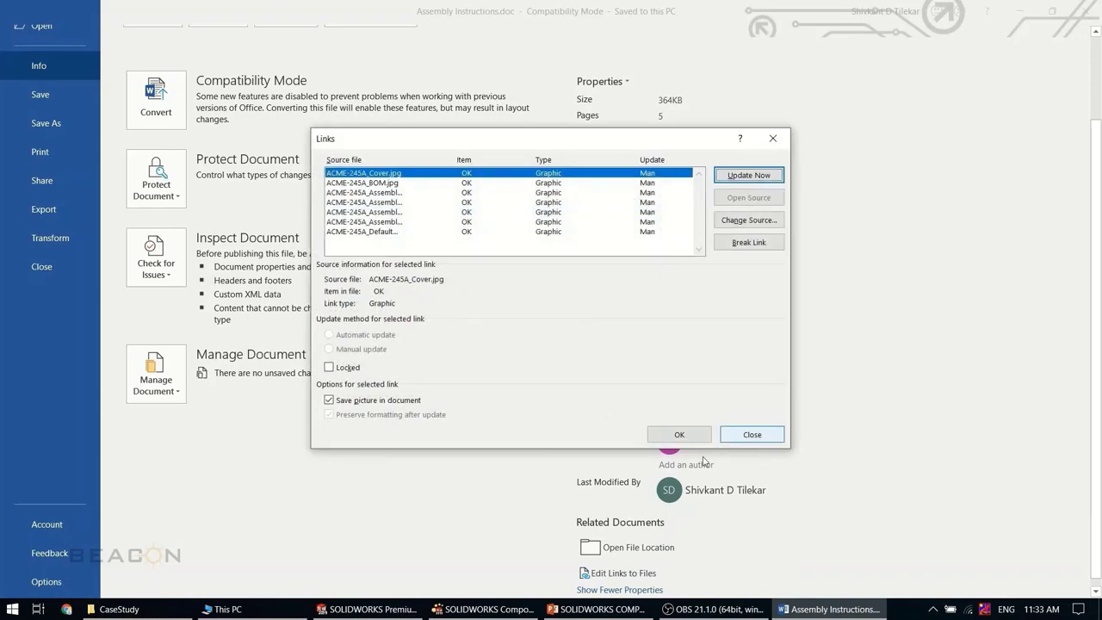
pyautogui.click(682, 435)
# Leave the File Info page and scroll through the document toward the Parts List
pyautogui.scroll(3, 81, 50)
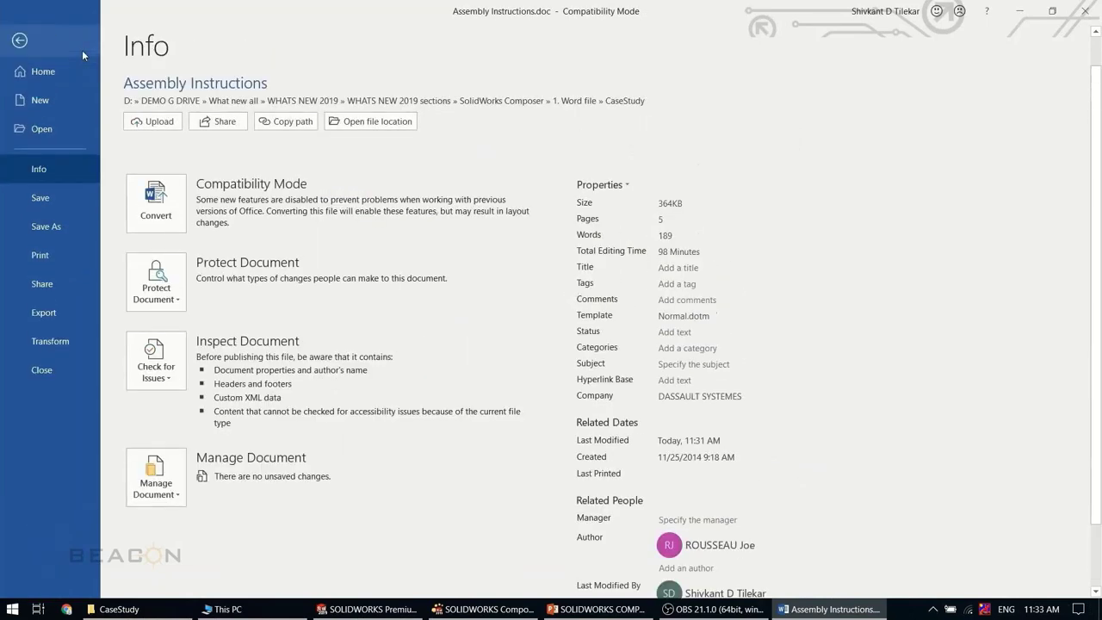
pyautogui.click(36, 40)
pyautogui.scroll(-3, 733, 435)
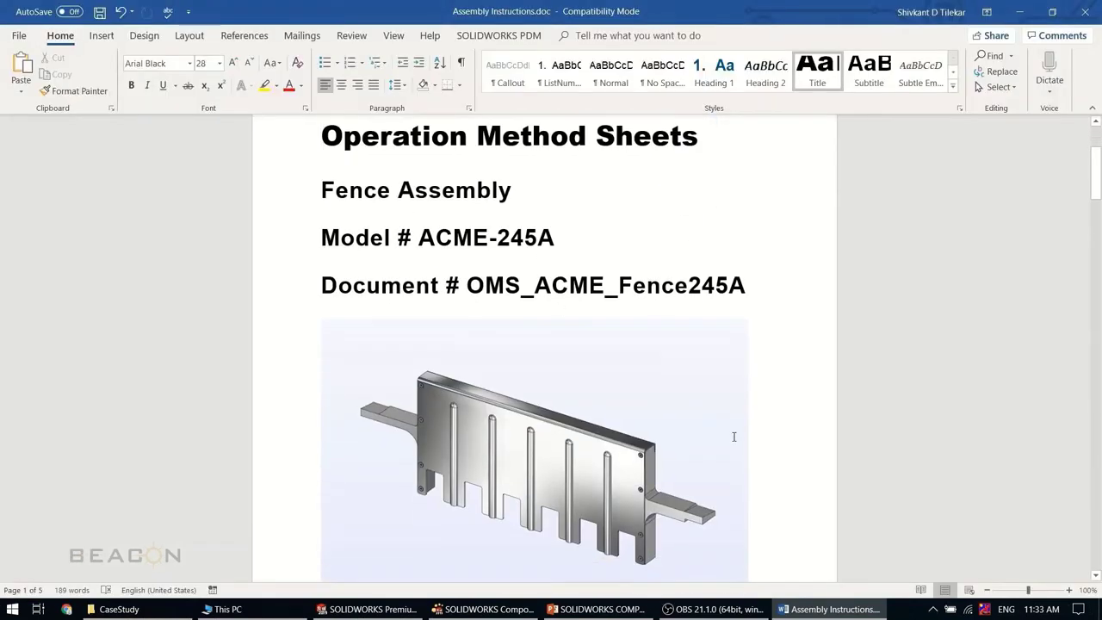
pyautogui.scroll(-1, 552, 386)
pyautogui.scroll(-5, 552, 386)
pyautogui.moveTo(1097, 245)
pyautogui.mouseDown()
pyautogui.moveTo(1097, 516)
pyautogui.moveTo(1077, 244)
pyautogui.mouseUp()
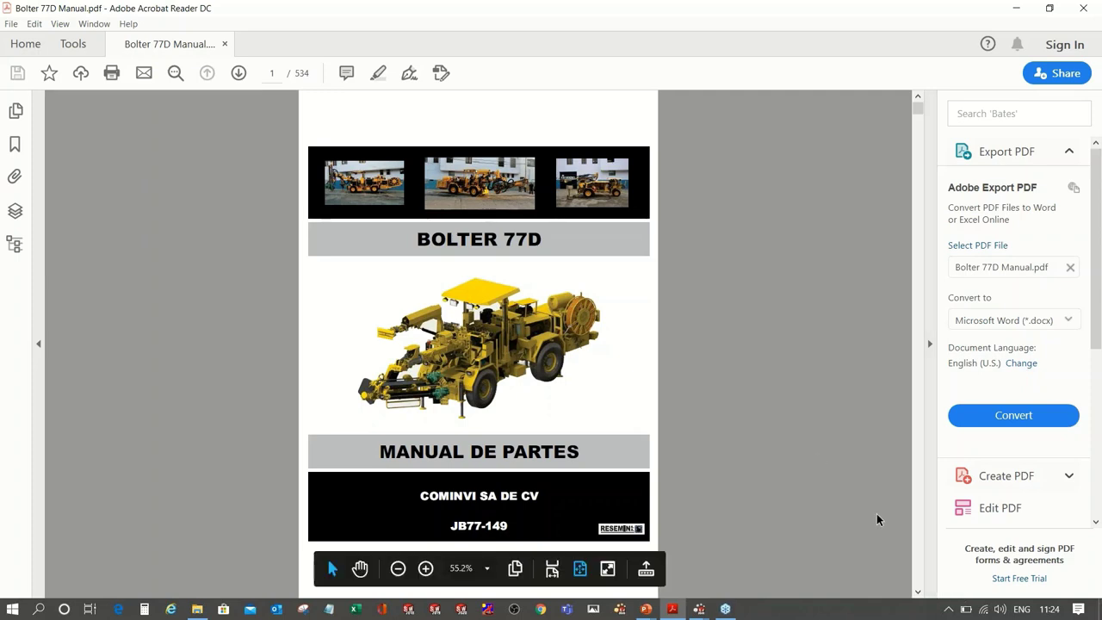
# Page forward to page 9 of 534, the Bolter 77D dimension drawing with 10500 overall length
pyautogui.click(239, 73)
pyautogui.click(239, 73)
pyautogui.click(238, 73)
pyautogui.click(238, 73)
pyautogui.click(238, 73)
pyautogui.click(238, 73)
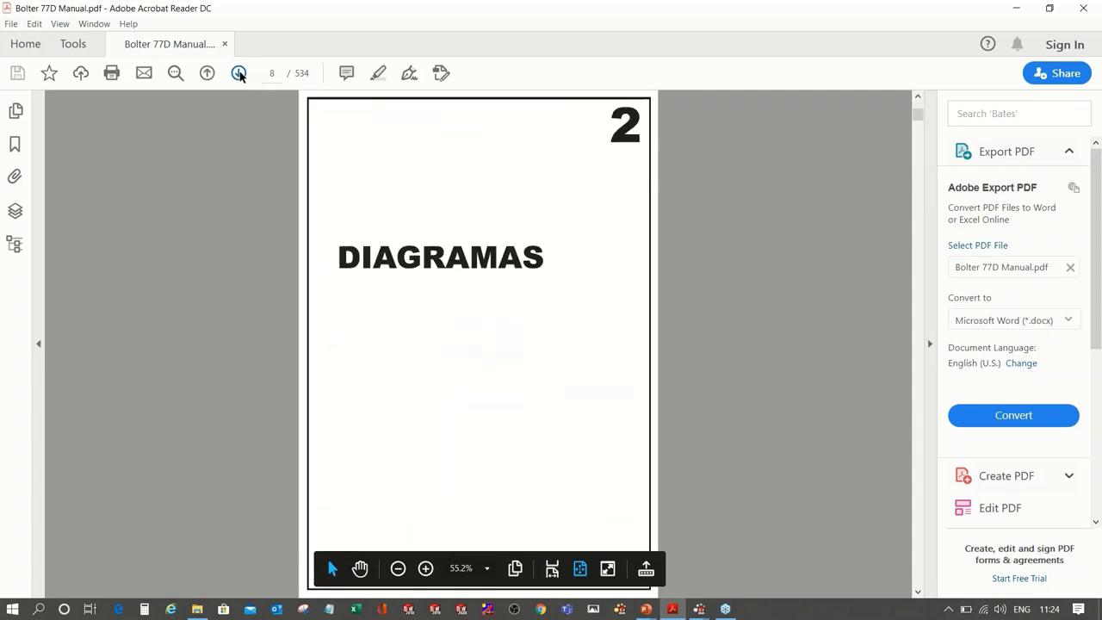
pyautogui.click(239, 73)
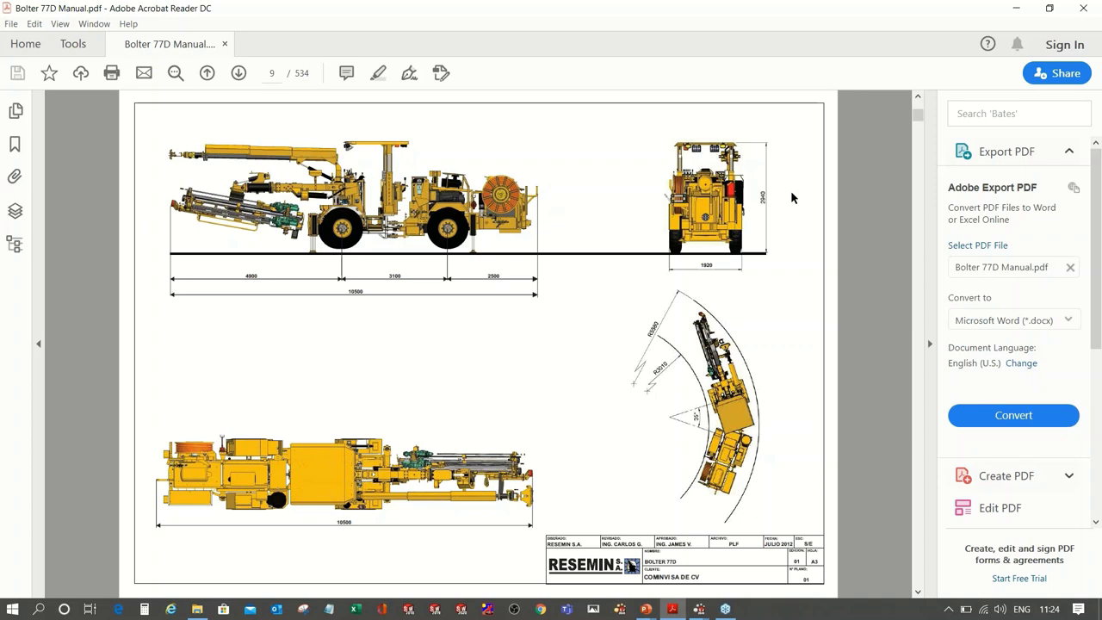
# Switch to Replace Part.smg in Composer Player and rotate the boom model to see its other side
pyautogui.hotkey('alt', 'Tab')
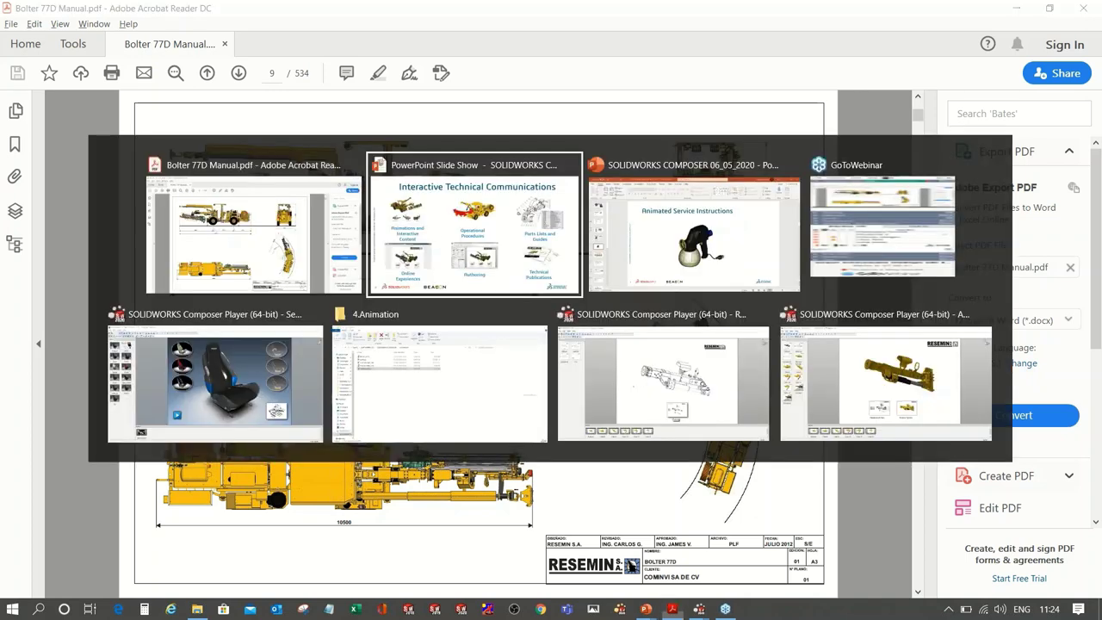
pyautogui.hotkey('alt', 'Tab')
pyautogui.hotkey('alt', 'Tab')
pyautogui.hotkey('alt', 'Tab')
pyautogui.hotkey('alt', 'Tab')
pyautogui.hotkey('alt', 'Tab')
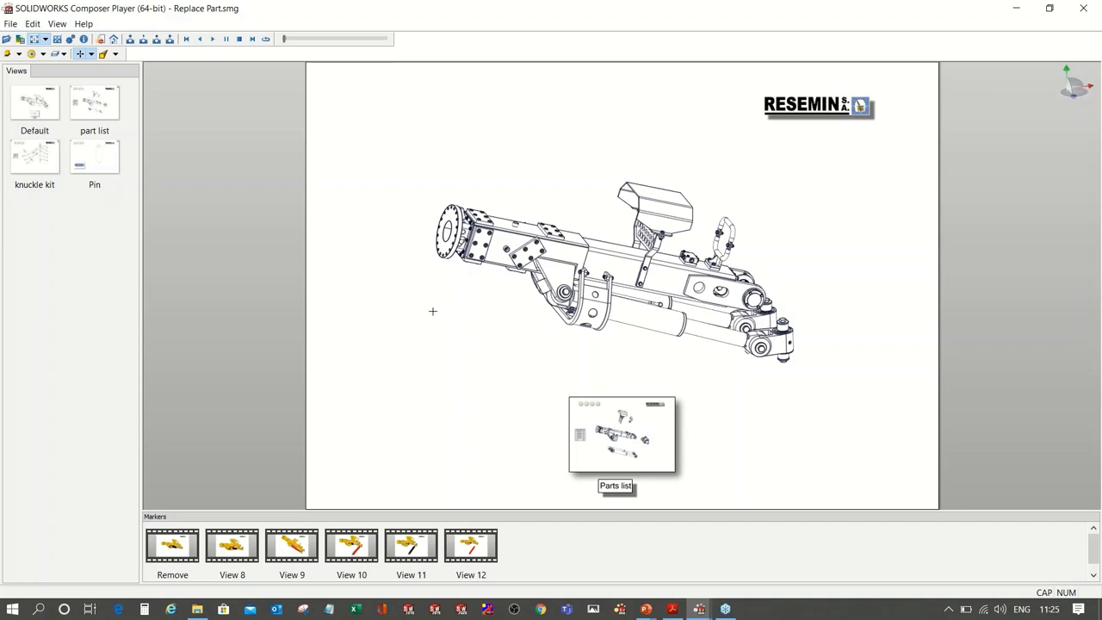
pyautogui.moveTo(431, 309); pyautogui.dragTo(423, 185)
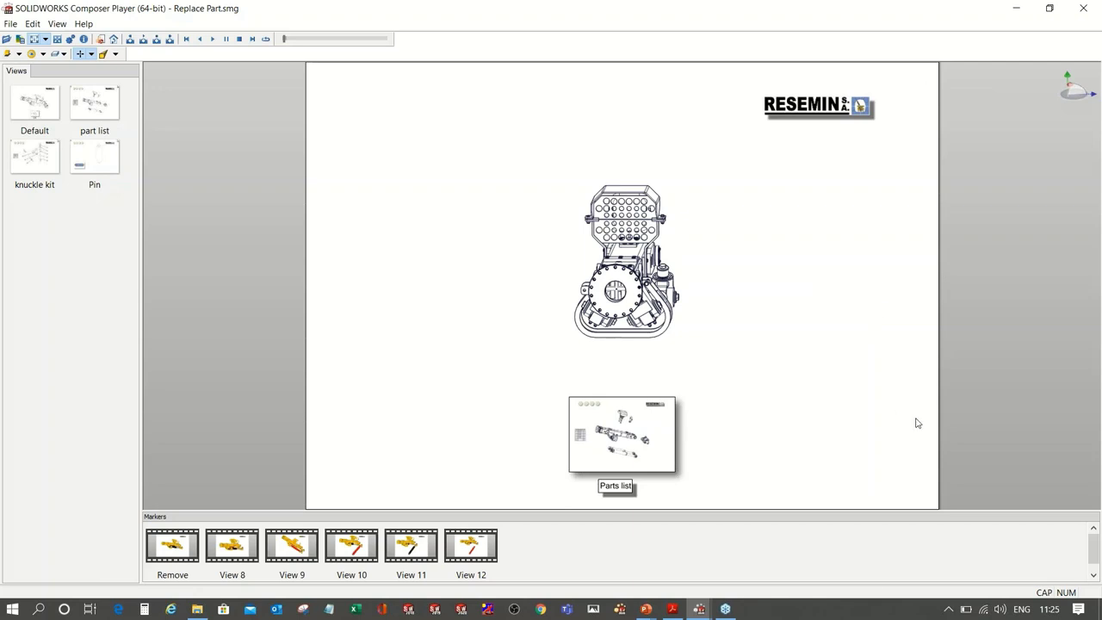
# Open the exploded parts list, drill into the knuckle kit, highlight the hex screw, and zoom around
pyautogui.click(644, 452)
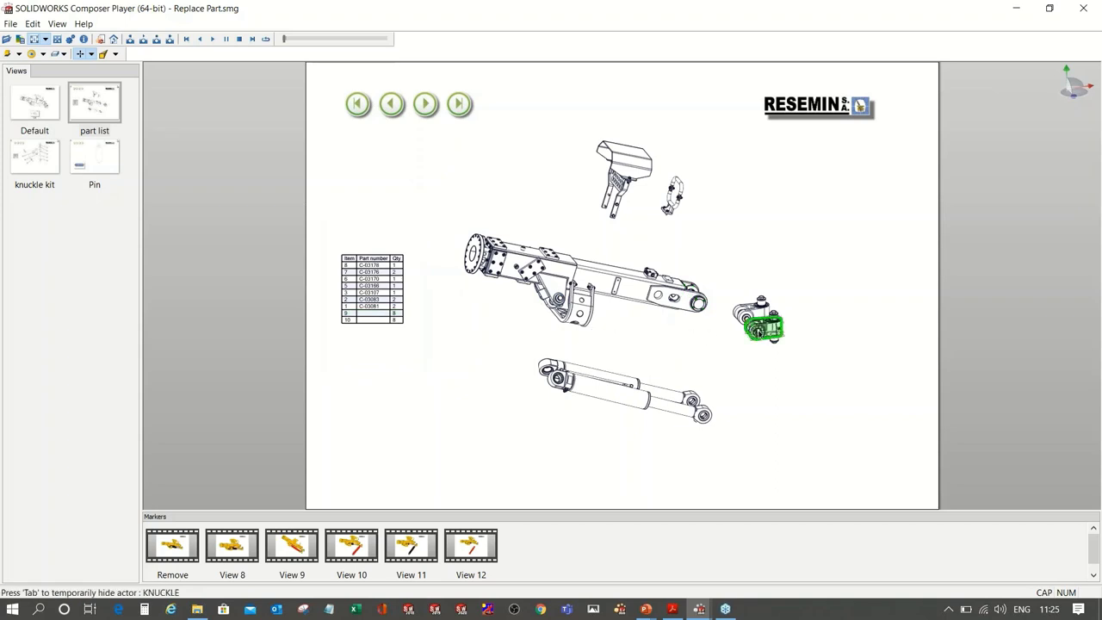
pyautogui.click(758, 327)
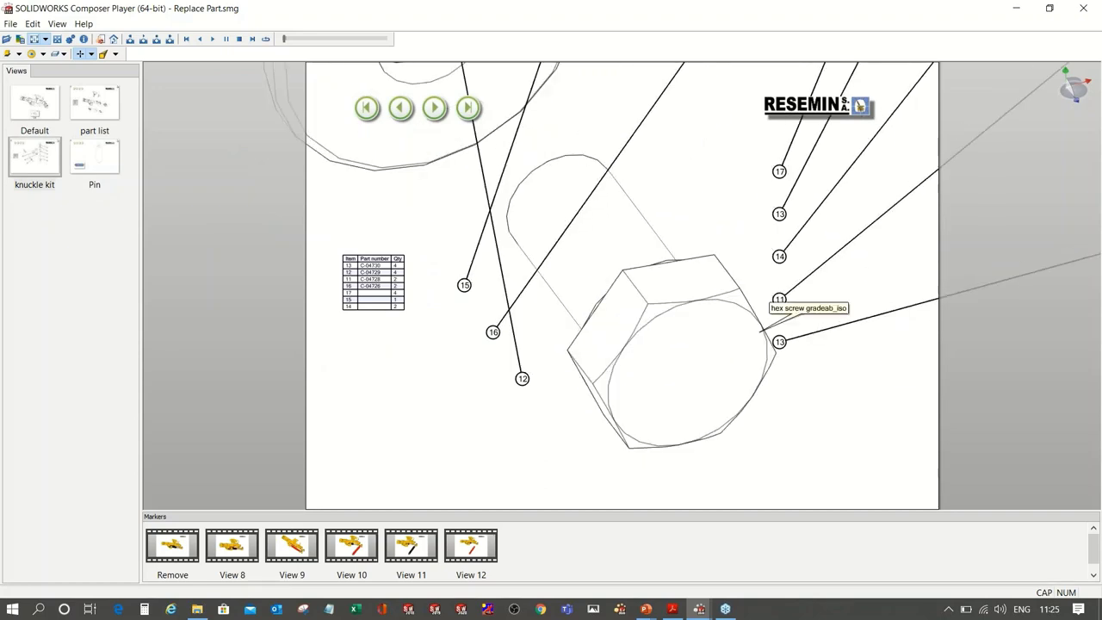
pyautogui.click(664, 328)
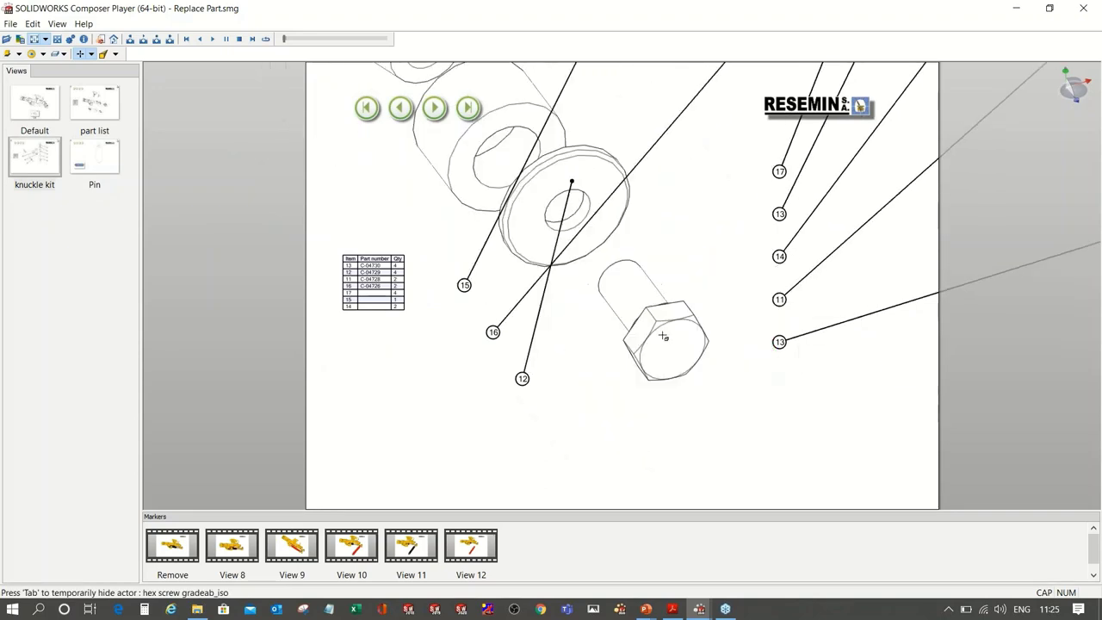
pyautogui.scroll(3, 792, 241)
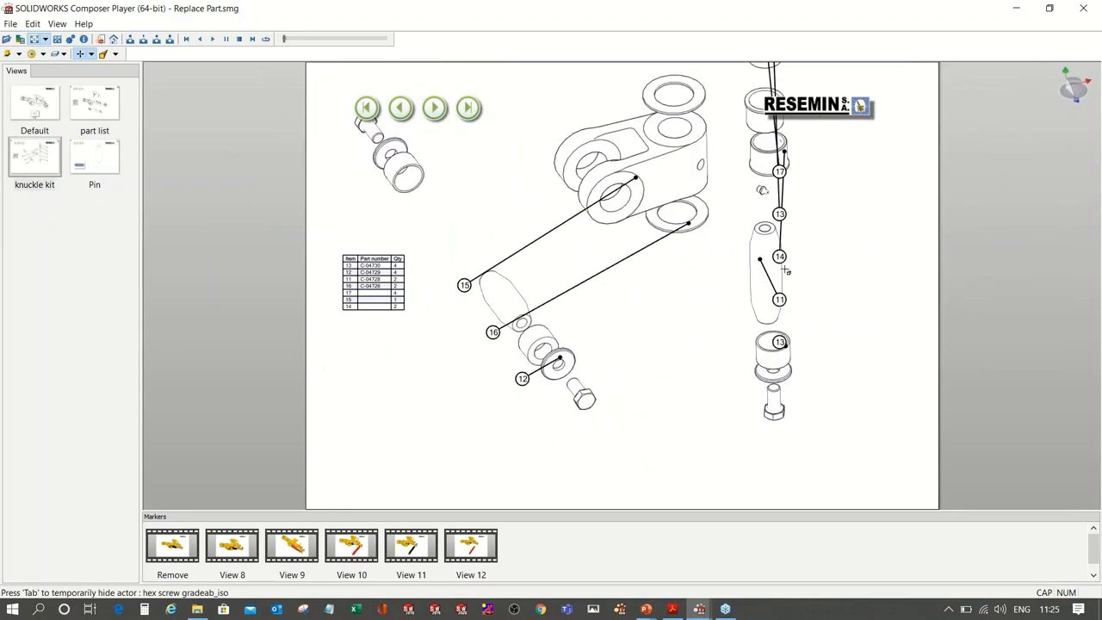
pyautogui.scroll(-2, 810, 316)
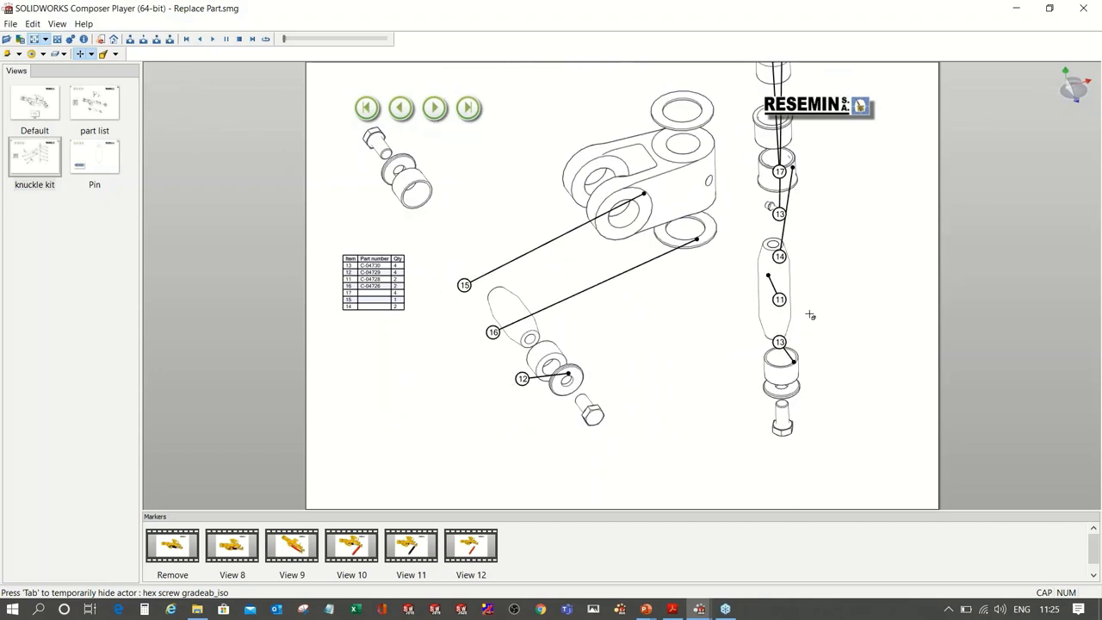
pyautogui.scroll(2, 810, 315)
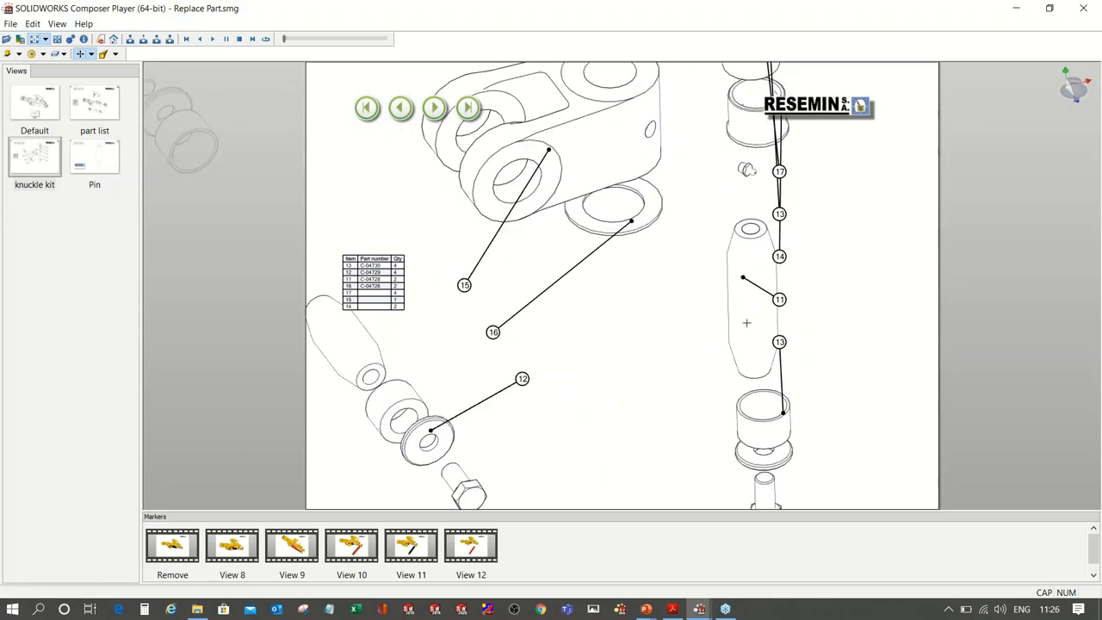
# Open the expander pin view with ADD TO CART and tilt the pin to view top and side
pyautogui.click(747, 312)
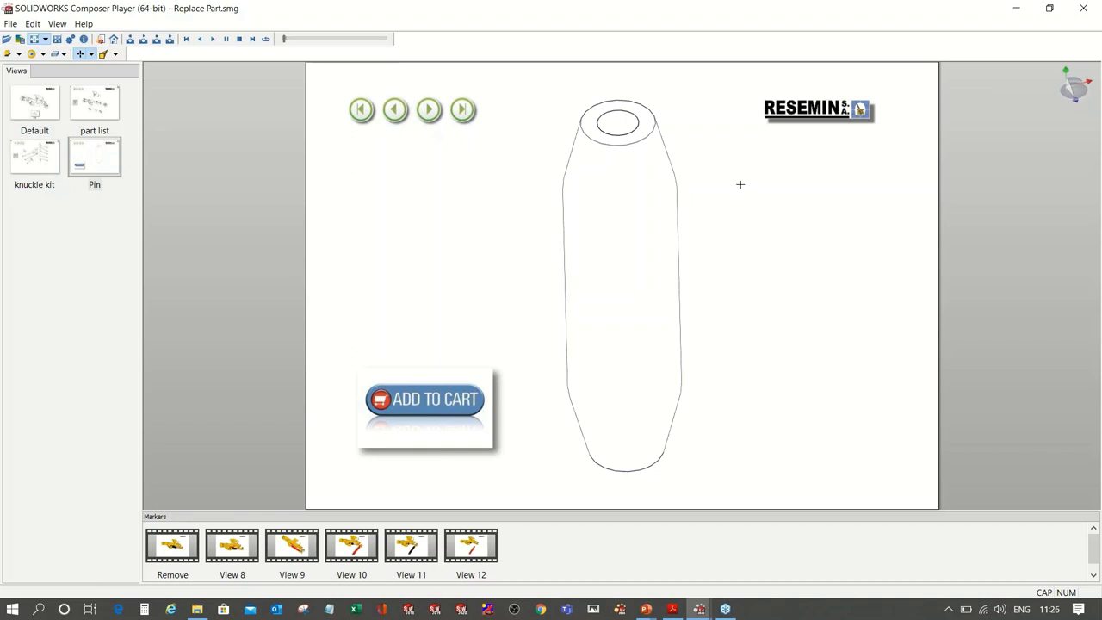
pyautogui.moveTo(732, 172); pyautogui.dragTo(733, 209)
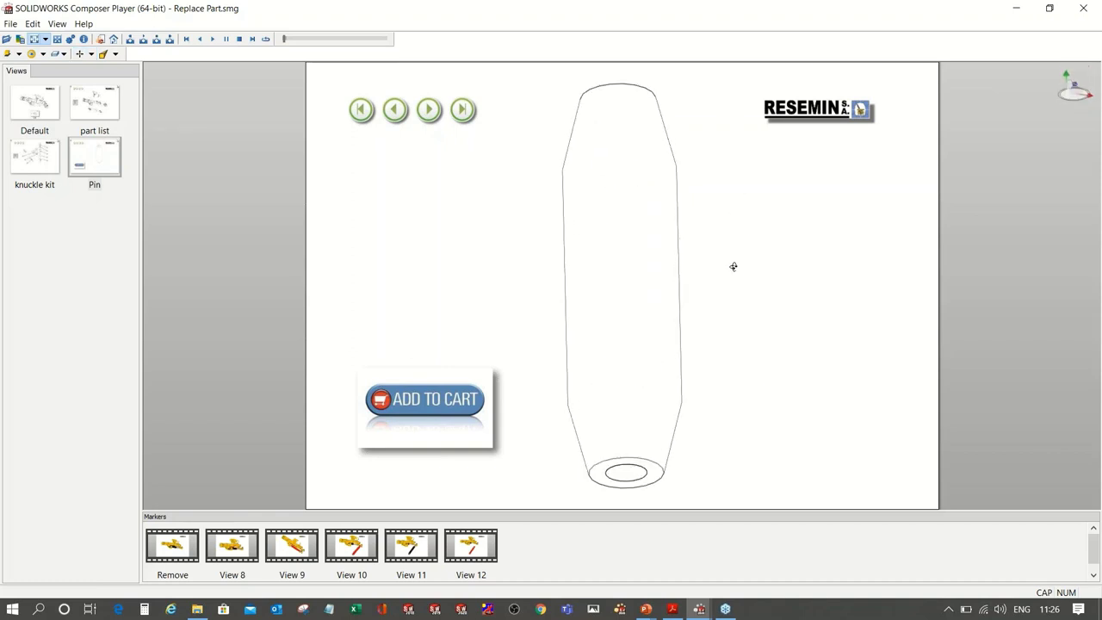
pyautogui.moveTo(733, 266); pyautogui.dragTo(727, 215)
pyautogui.click(80, 53)
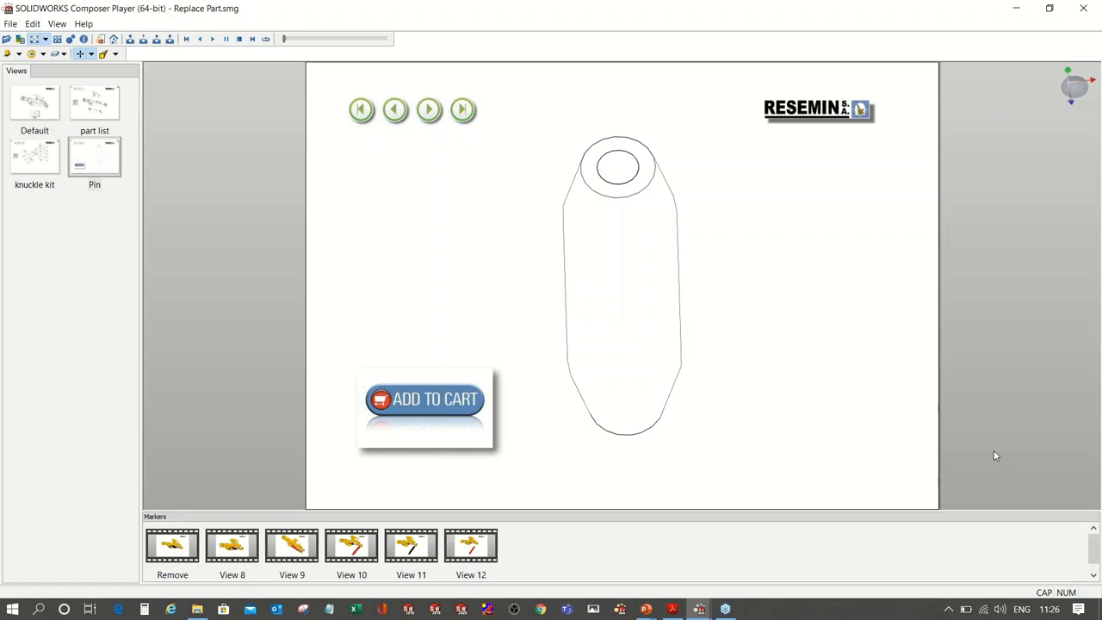
# Switch to ASM BOOM 14 (Finished).smg, rotate the boom assembly, and open Remove Cylinder instructions
pyautogui.hotkey('alt', 'Tab')
pyautogui.hotkey('alt', 'Tab')
pyautogui.hotkey('alt', 'Tab')
pyautogui.hotkey('alt', 'Tab')
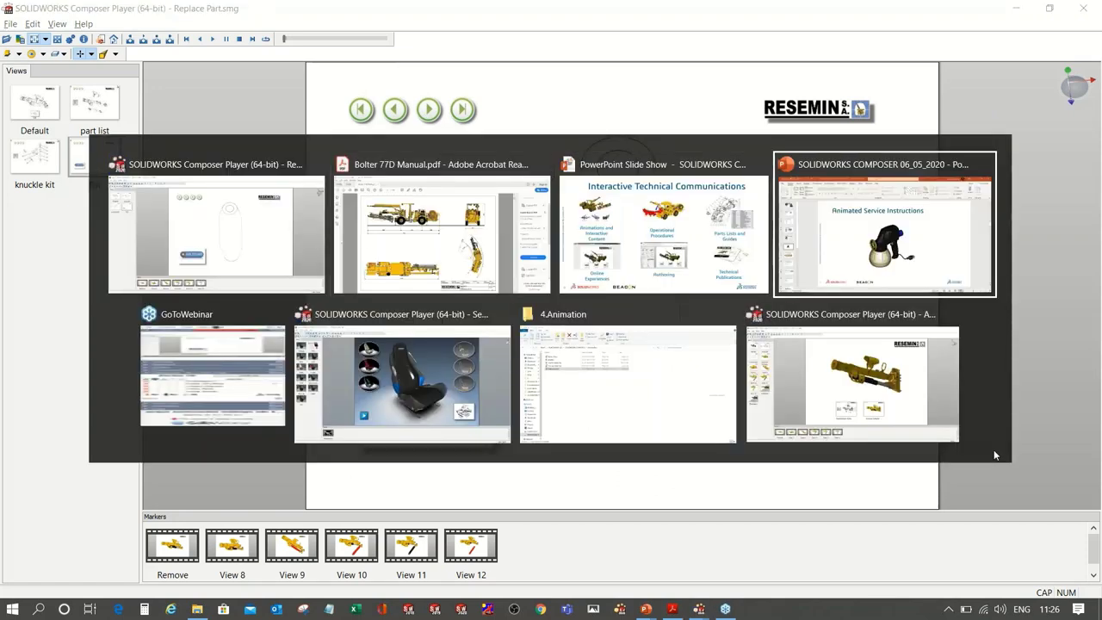
pyautogui.hotkey('alt', 'Tab')
pyautogui.hotkey('alt', 'Tab')
pyautogui.hotkey('alt', 'Tab')
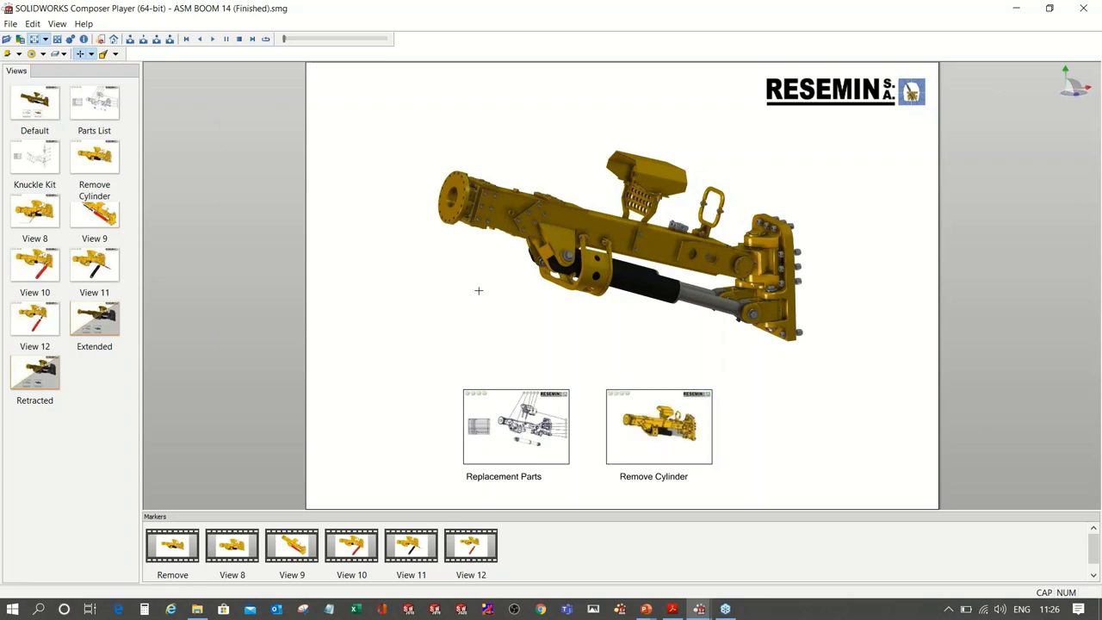
pyautogui.moveTo(479, 290)
pyautogui.mouseDown()
pyautogui.moveTo(688, 307)
pyautogui.moveTo(483, 277)
pyautogui.moveTo(479, 313)
pyautogui.mouseUp()
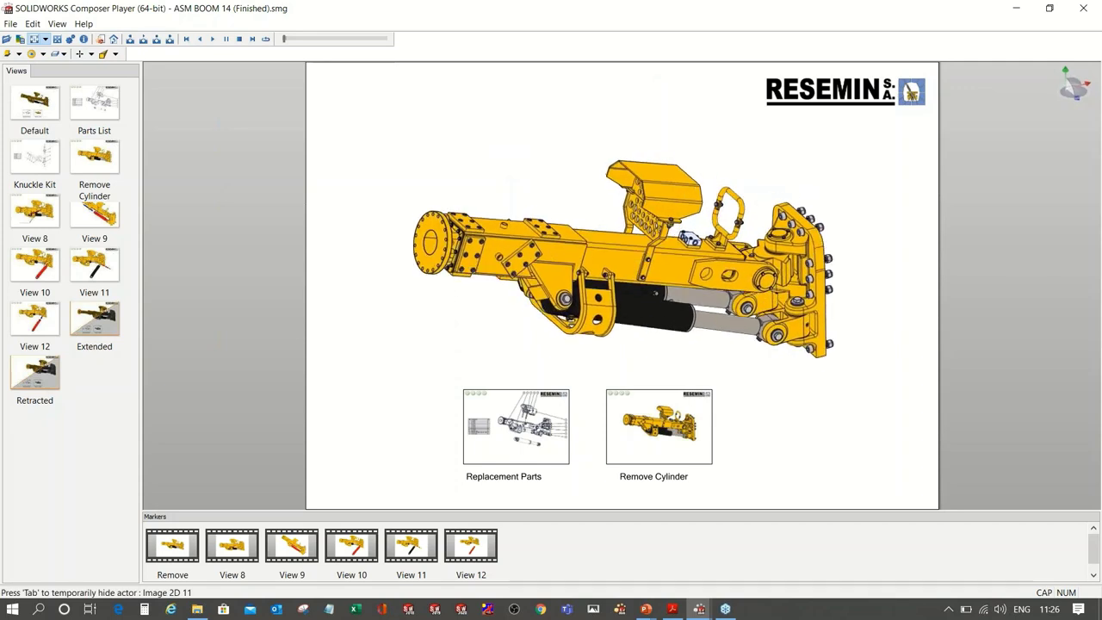
pyautogui.click(665, 430)
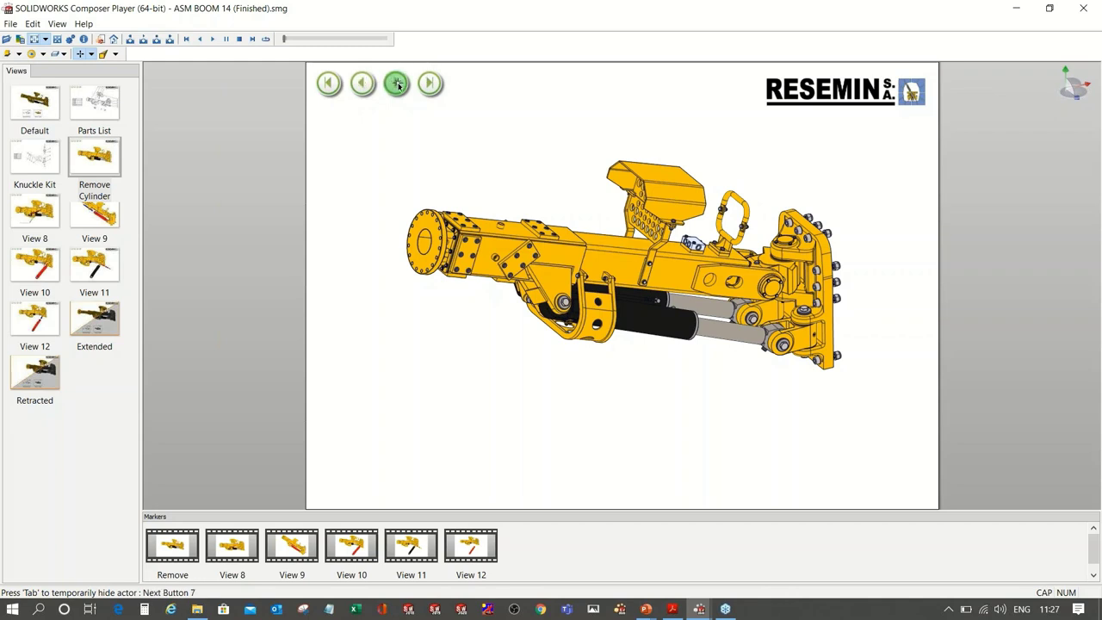
# Play removal Views 8 to 12 until the red cylinder hangs detached, then leave the Player
pyautogui.click(398, 84)
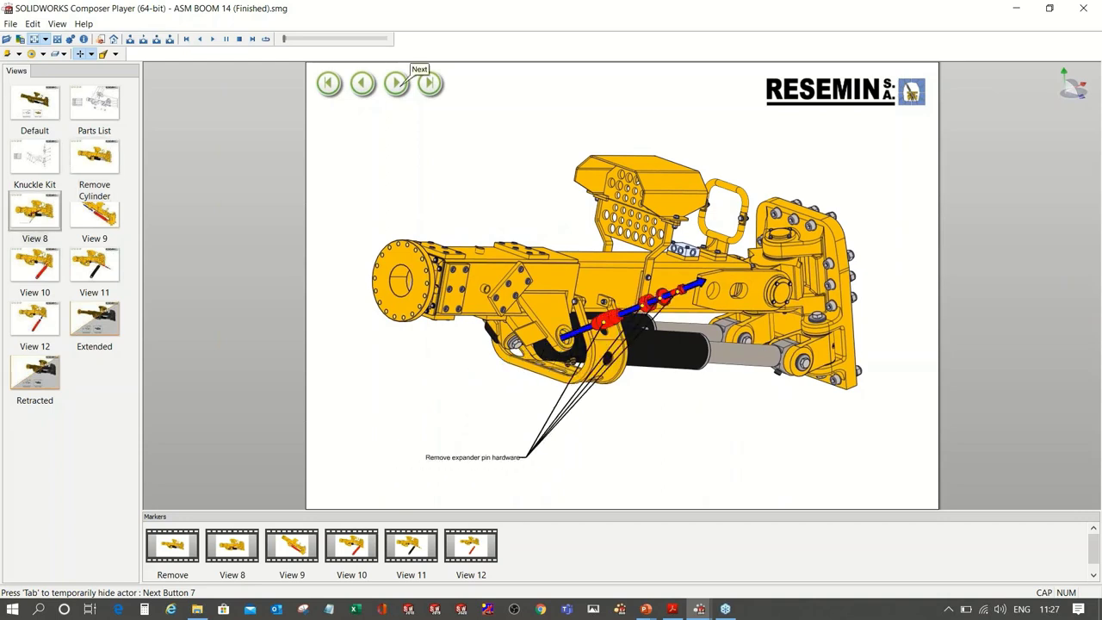
pyautogui.click(396, 83)
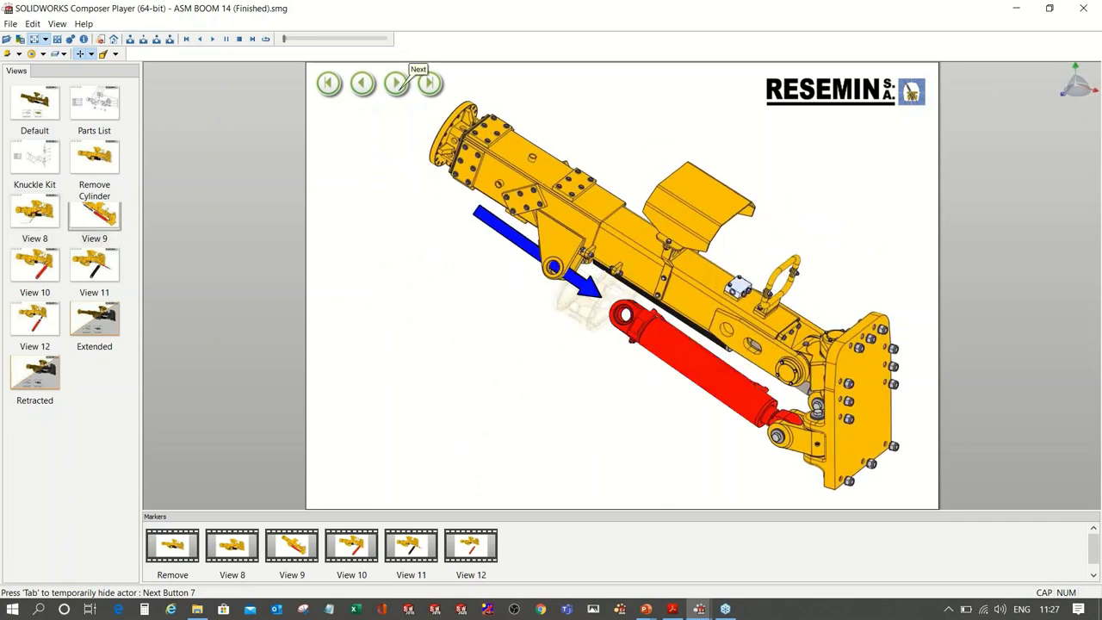
pyautogui.click(396, 84)
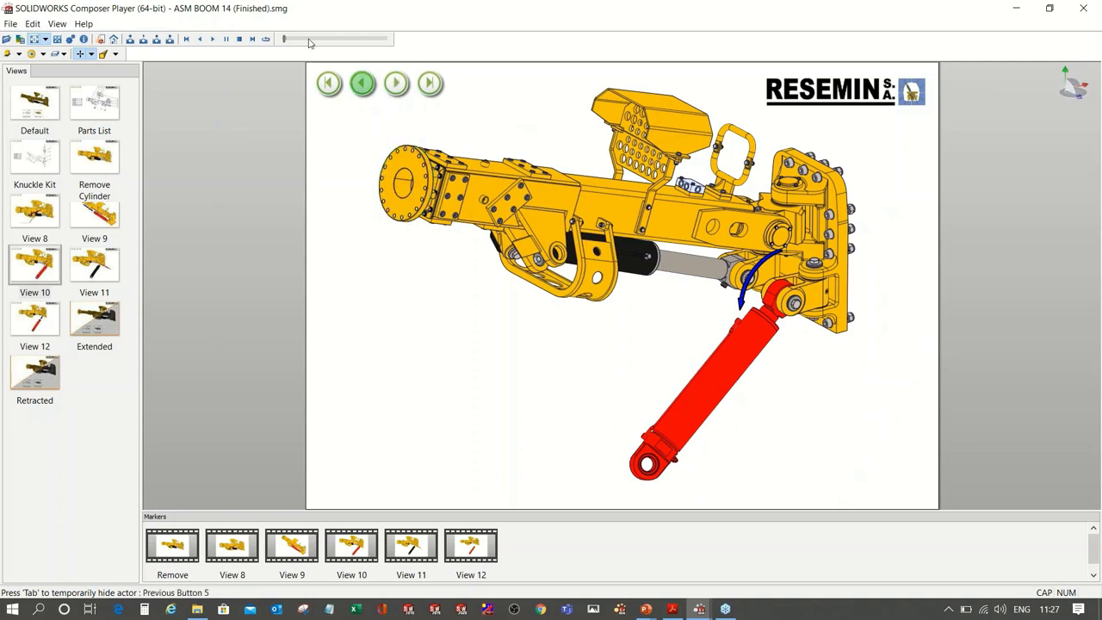
pyautogui.click(396, 83)
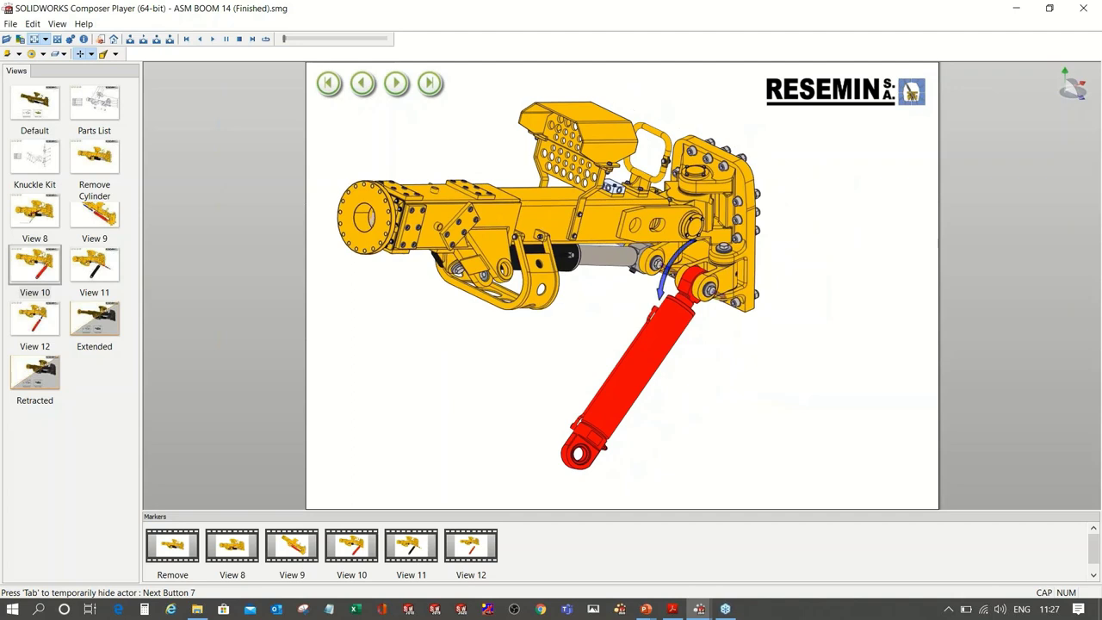
pyautogui.click(396, 84)
pyautogui.click(396, 84)
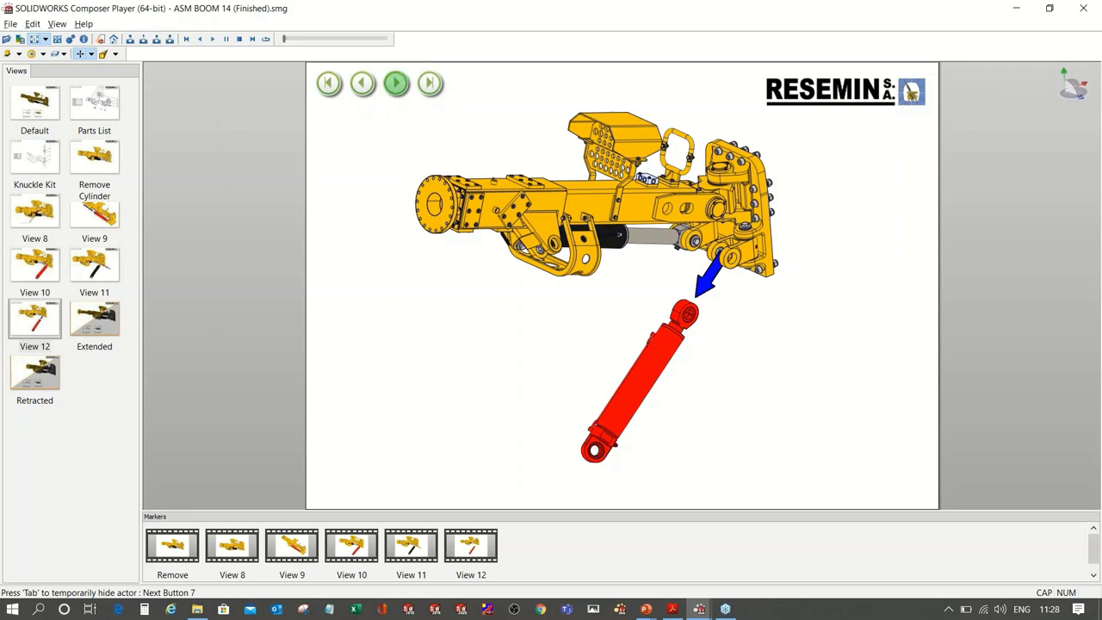
pyautogui.hotkey('alt', 'Tab')
pyautogui.hotkey('alt', 'Tab')
pyautogui.hotkey('alt', 'Tab')
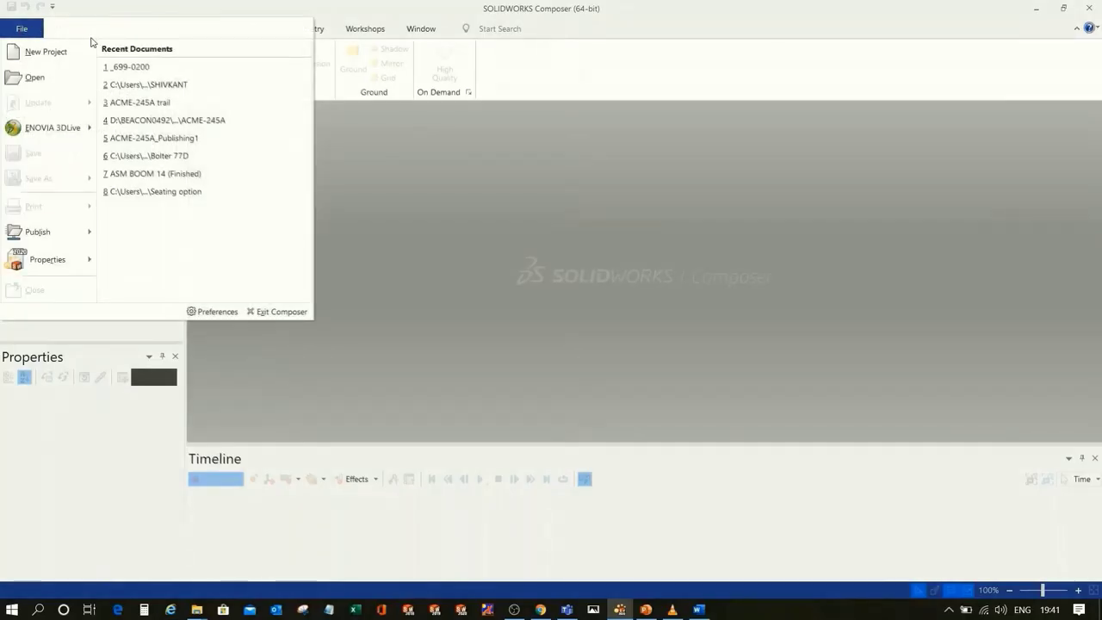
# Open the recent _699-0200 project and play, then pause, its pulley assembly animation
pyautogui.click(139, 66)
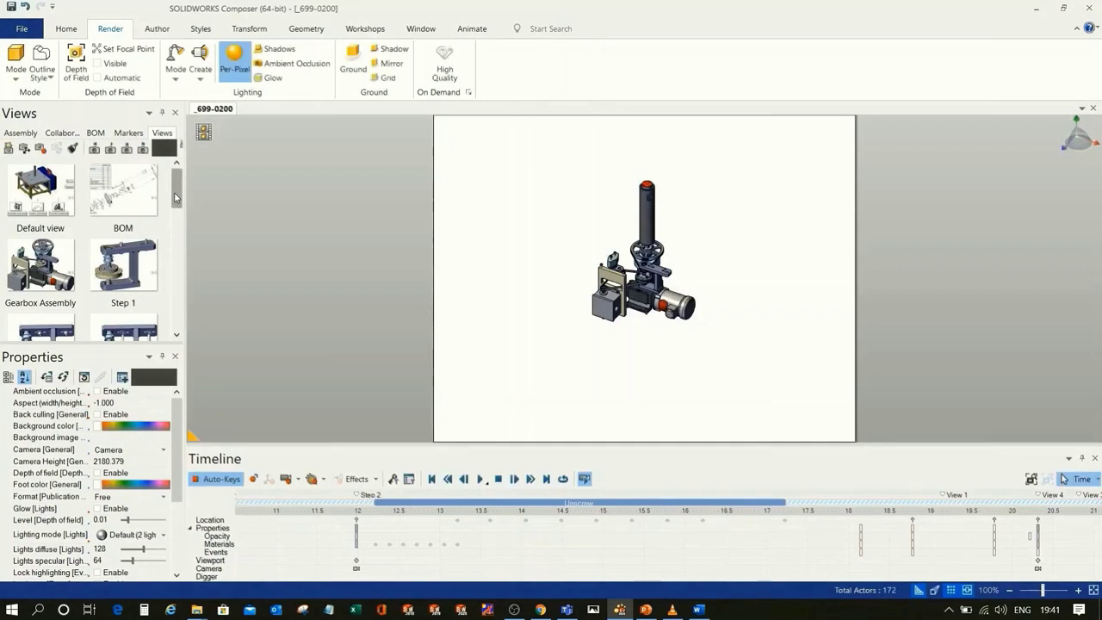
pyautogui.moveTo(176, 198); pyautogui.dragTo(175, 319)
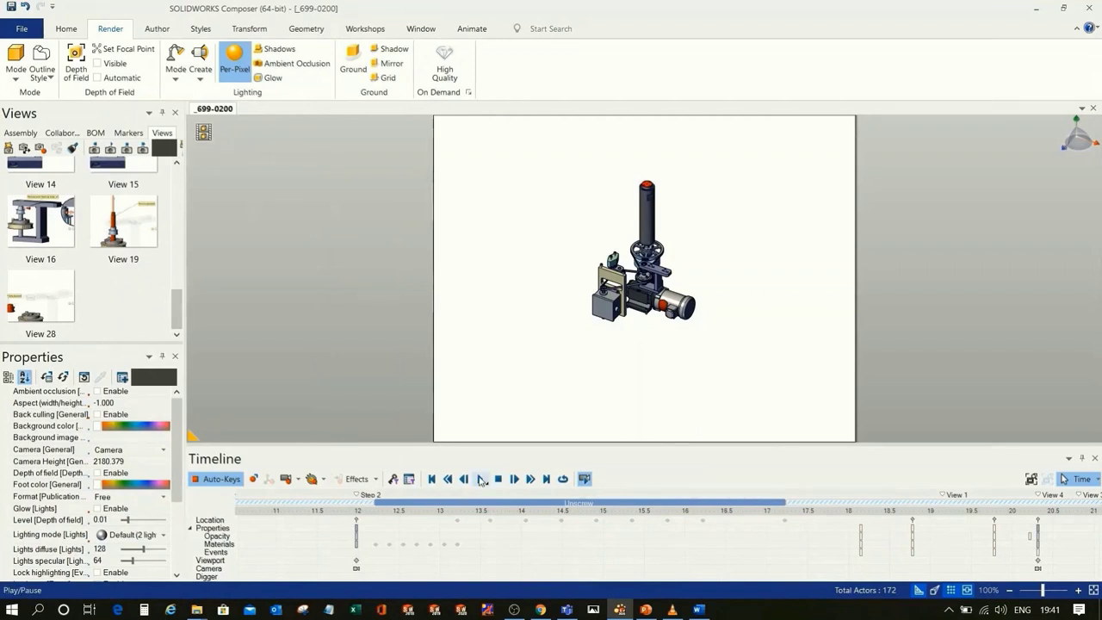
pyautogui.click(480, 480)
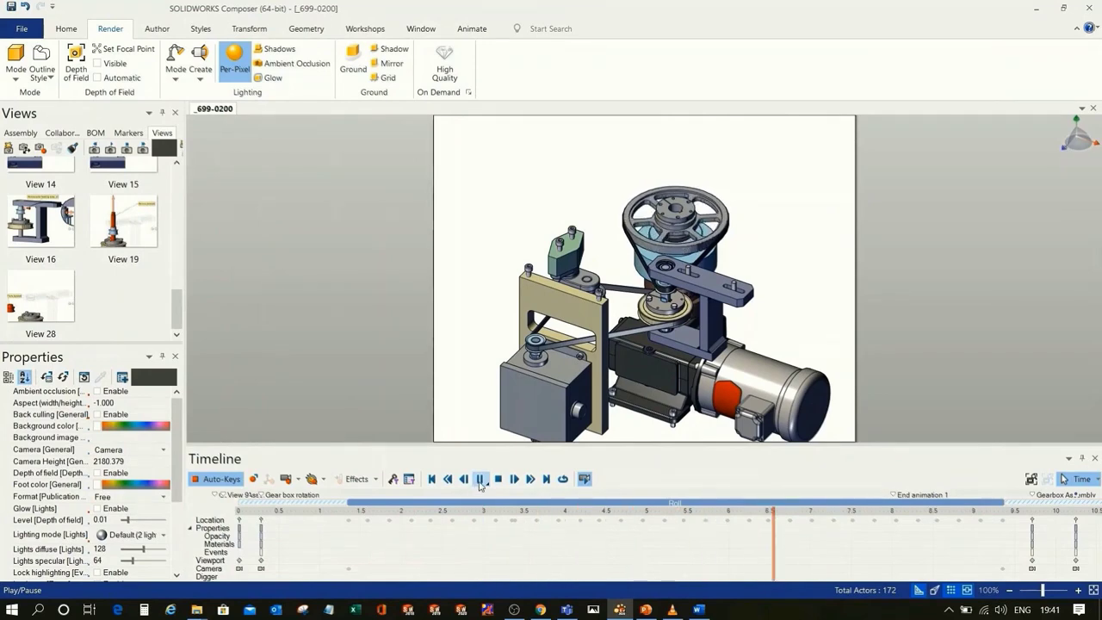
pyautogui.click(480, 479)
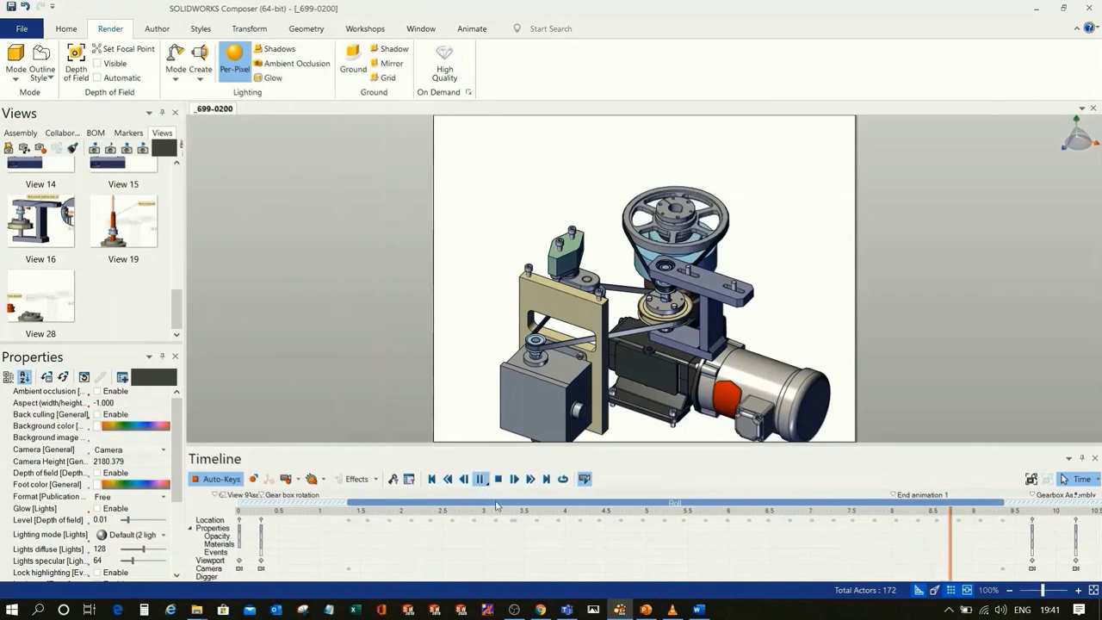
pyautogui.click(21, 31)
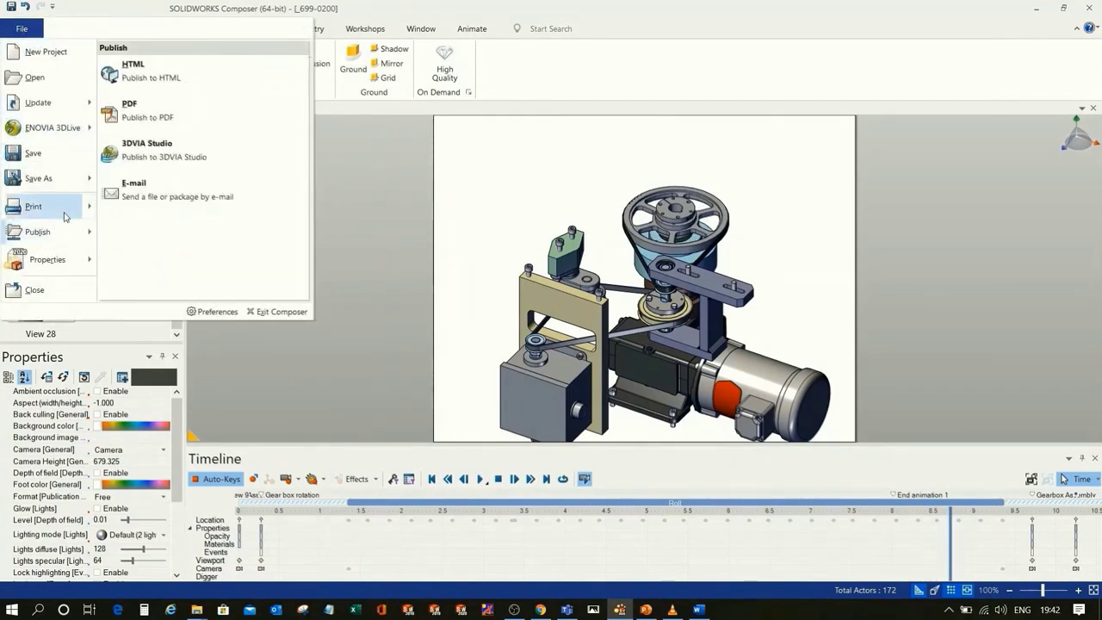
# Publish the project to HTML with the Full output profile and save it as _699-0200
pyautogui.click(148, 77)
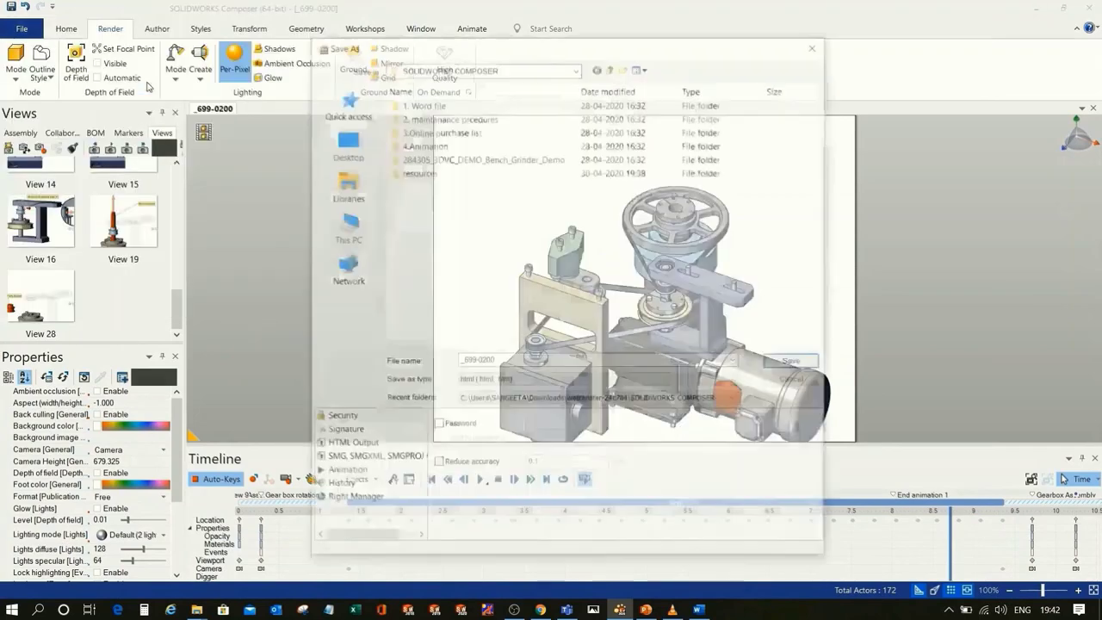
pyautogui.click(350, 445)
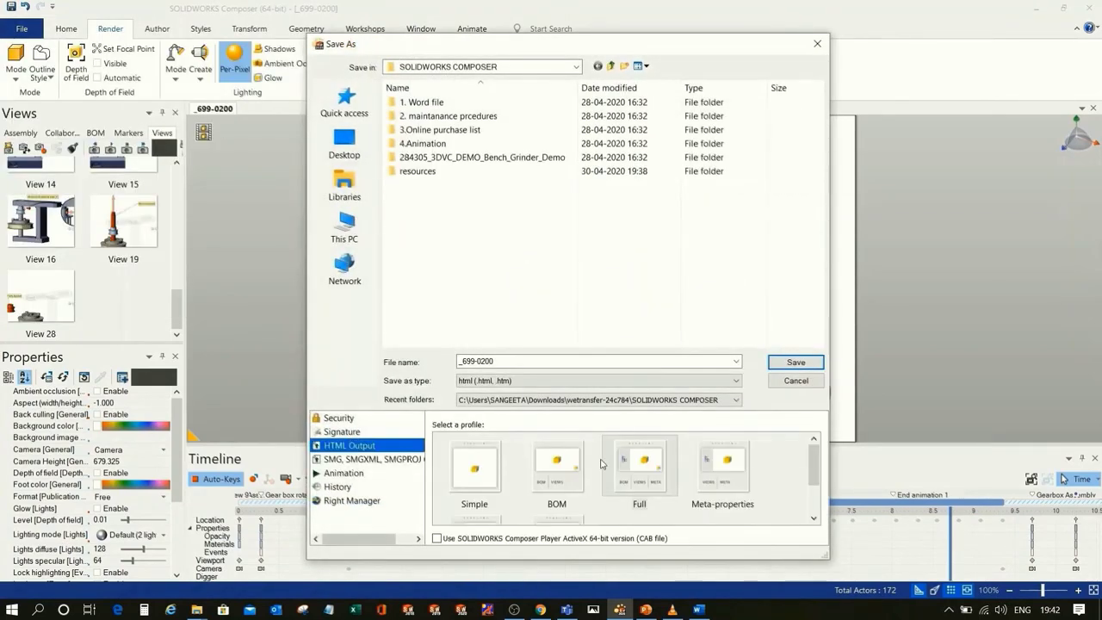
pyautogui.click(644, 473)
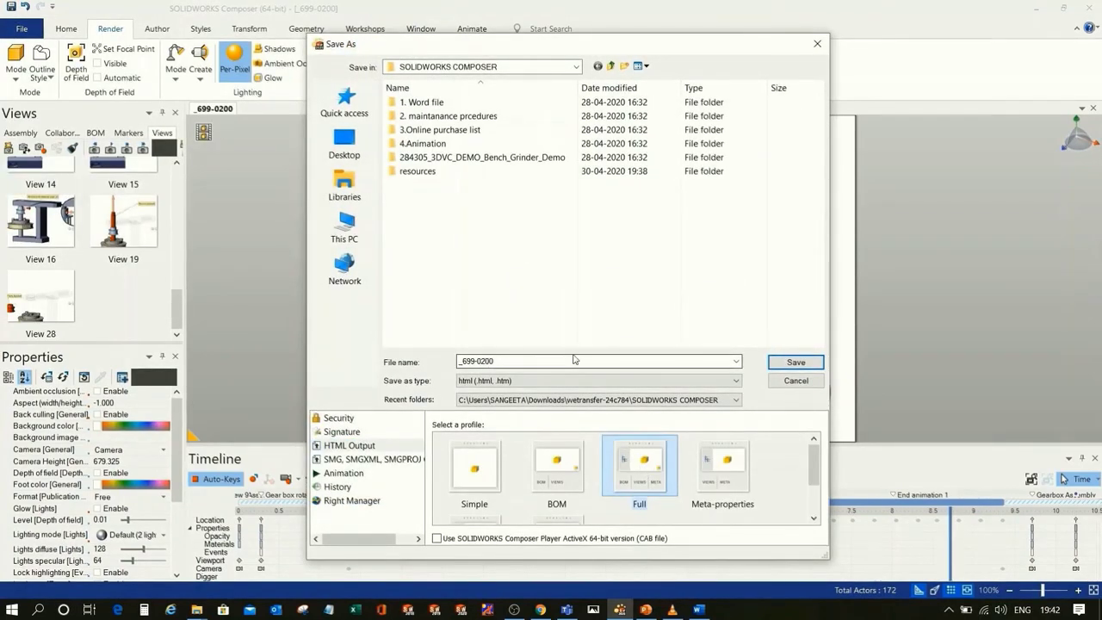
pyautogui.click(795, 362)
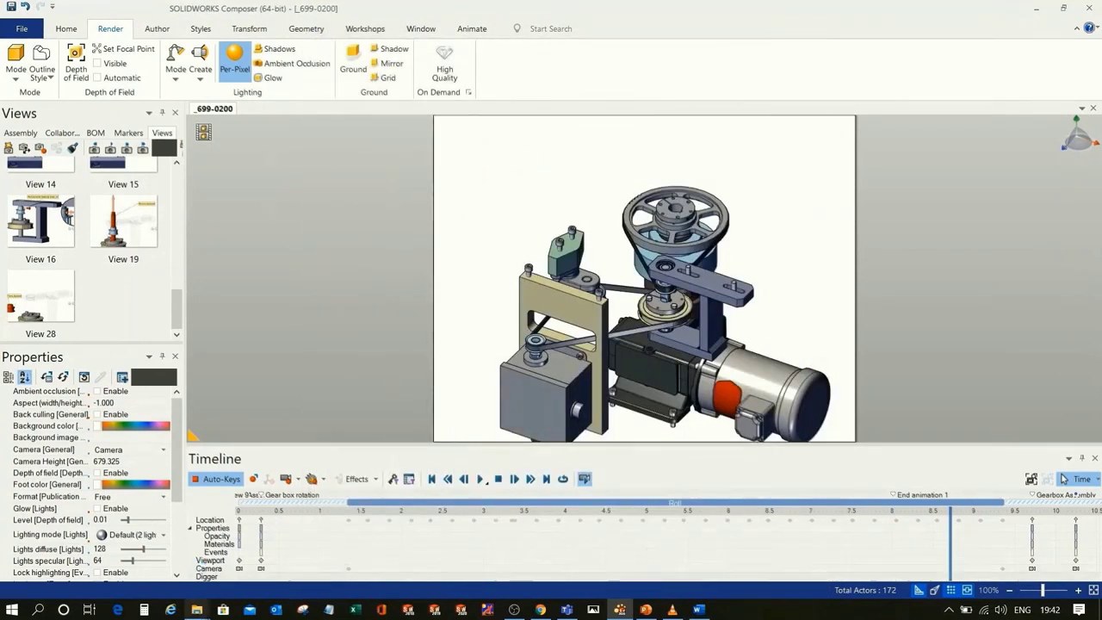
# From the SOLIDWORKS COMPOSER folder, open the _699-0200 HTML file with Internet Explorer
pyautogui.moveTo(197, 609)
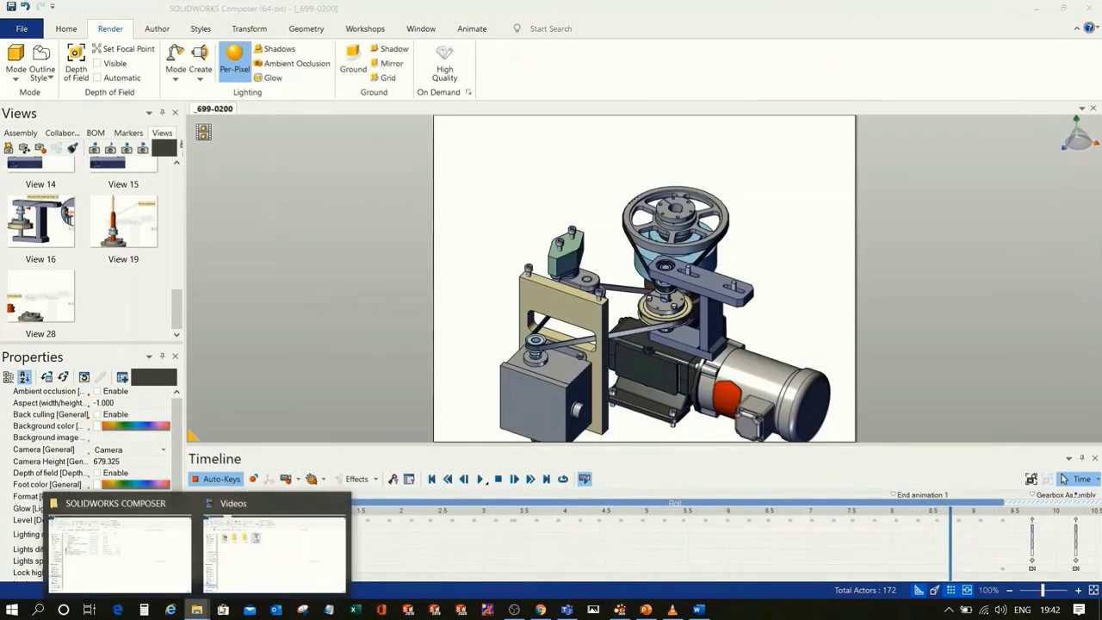
pyautogui.click(151, 564)
pyautogui.click(187, 267)
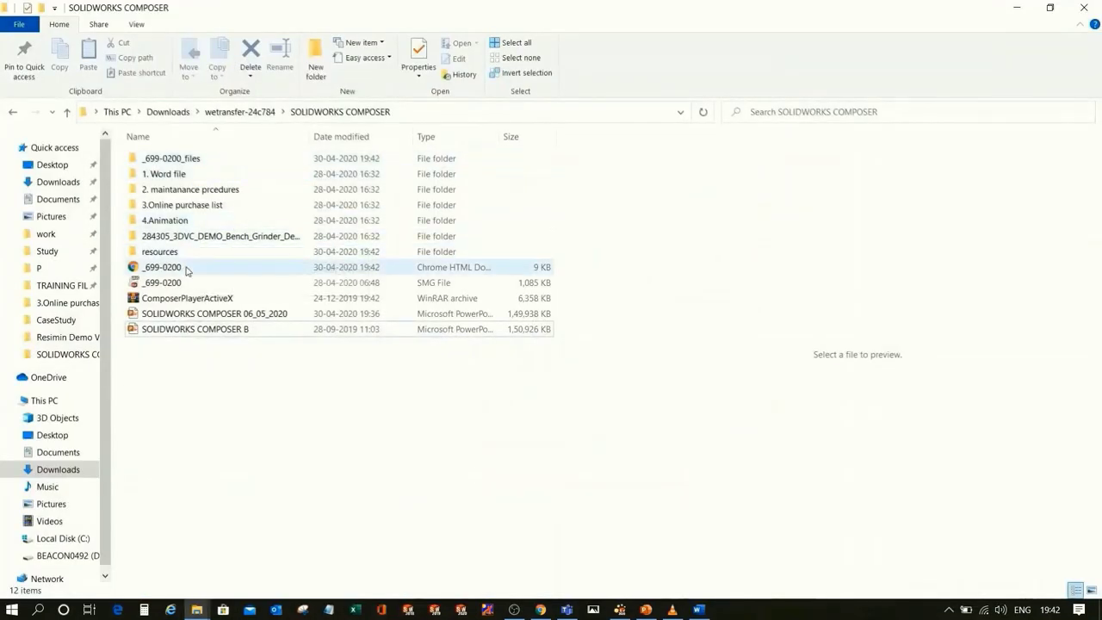
pyautogui.rightClick(187, 268)
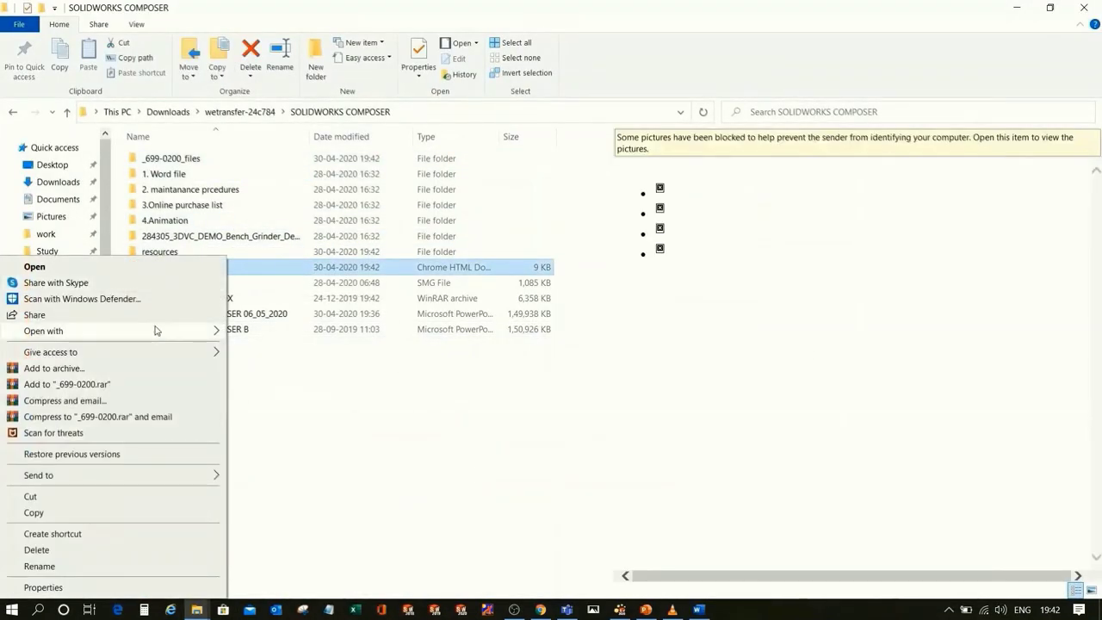
pyautogui.moveTo(155, 331)
pyautogui.click(289, 350)
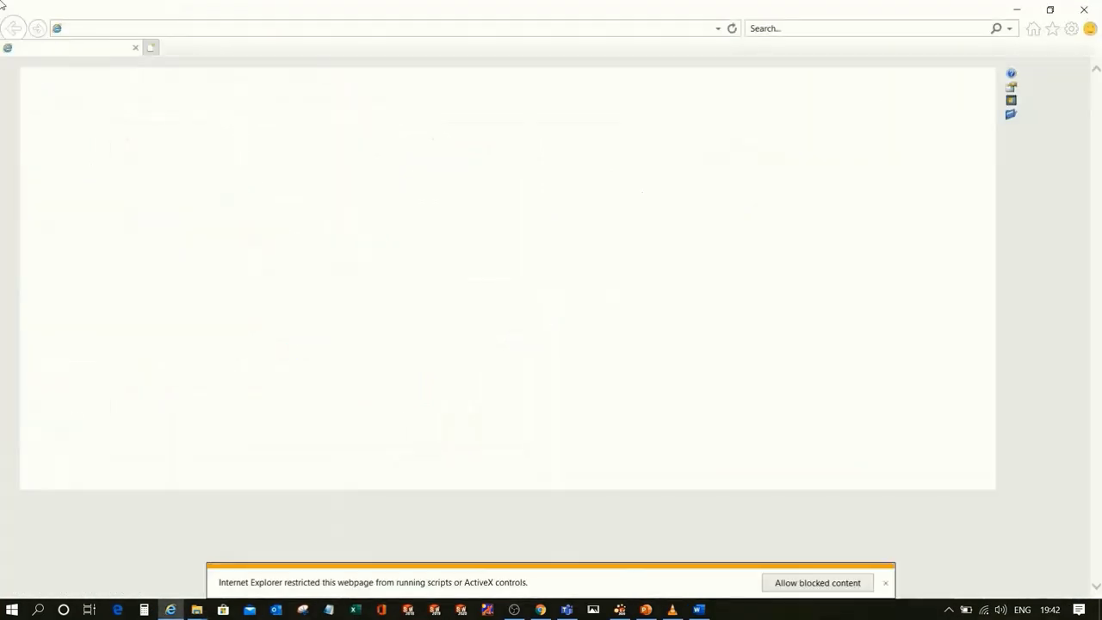
# Allow blocked content, show the player's standard toolbar, and run Play Views on the catalog
pyautogui.click(830, 586)
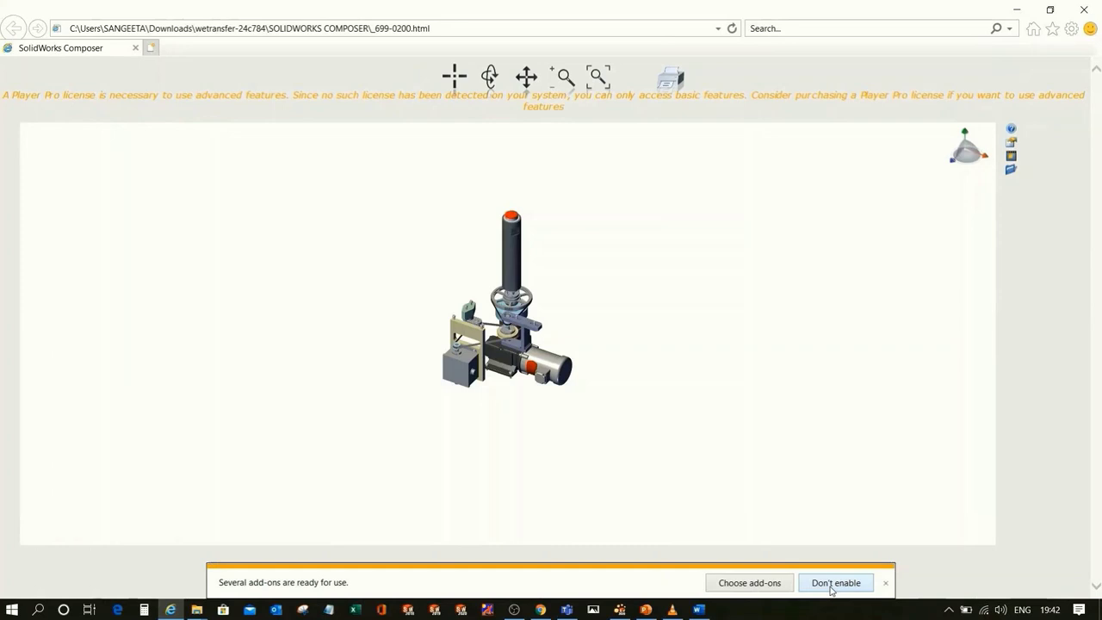
pyautogui.click(1011, 161)
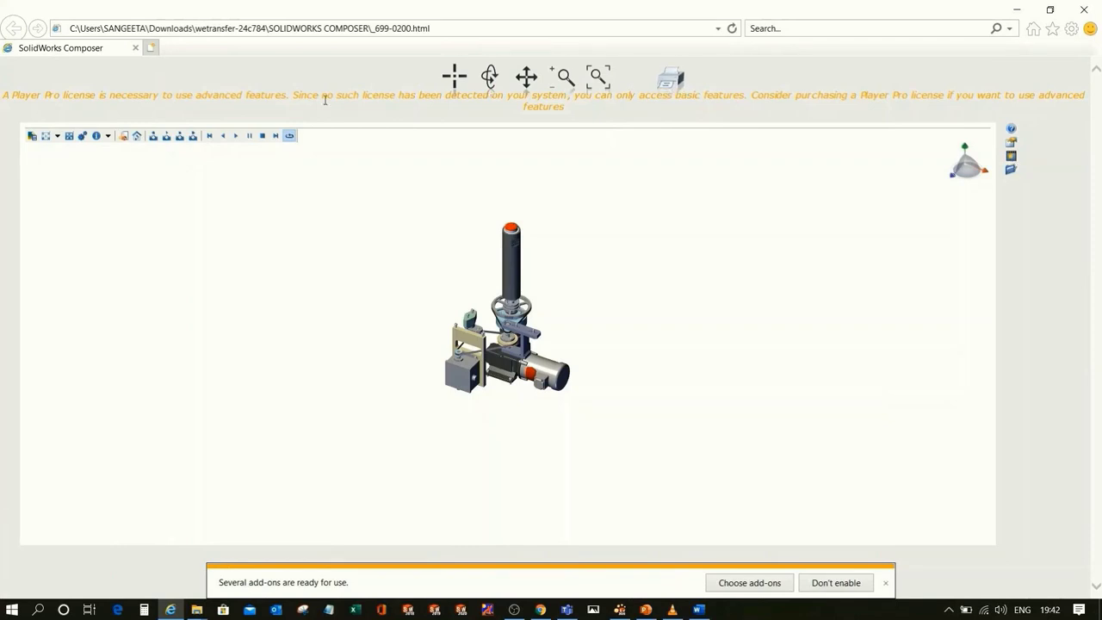
pyautogui.click(166, 136)
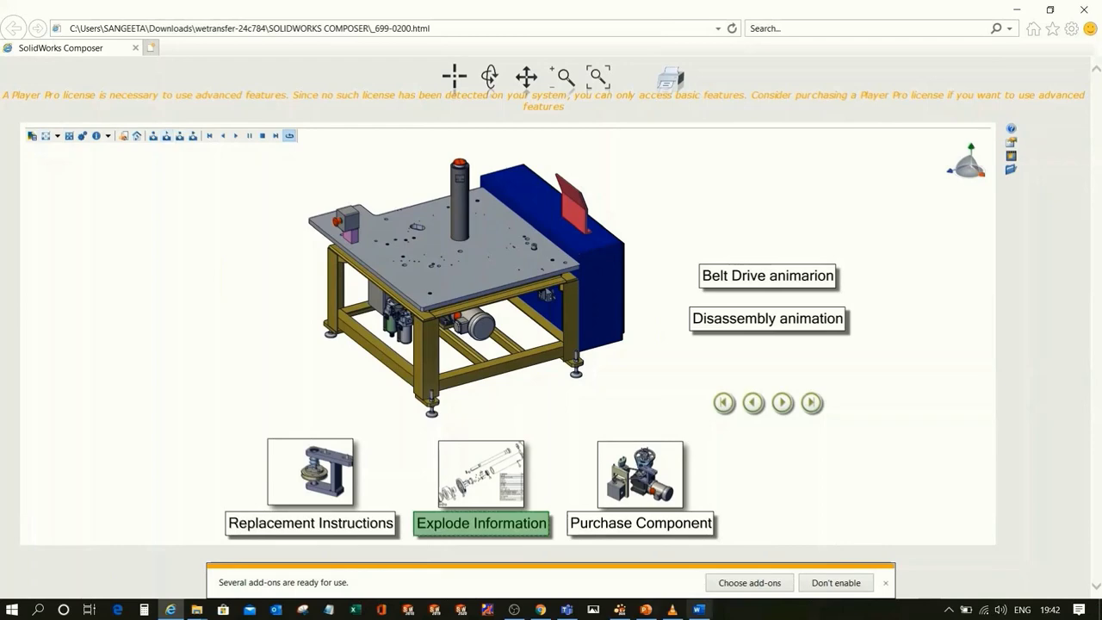
# Advance through the catalog views, past bolt removal, to the _699-0200 pulley hub page
pyautogui.click(781, 403)
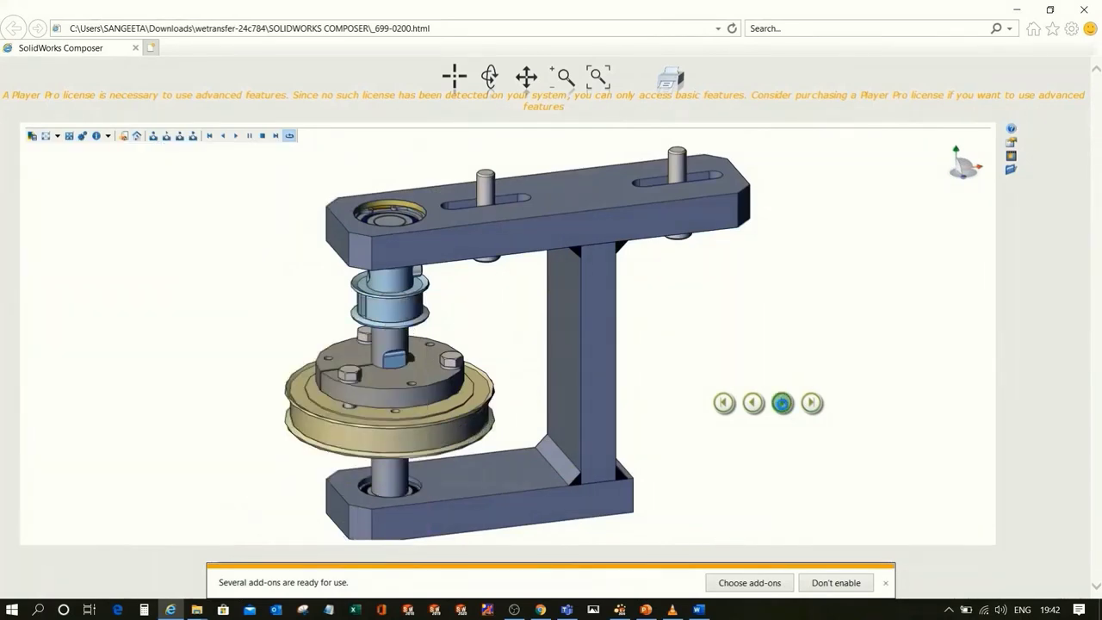
pyautogui.click(782, 403)
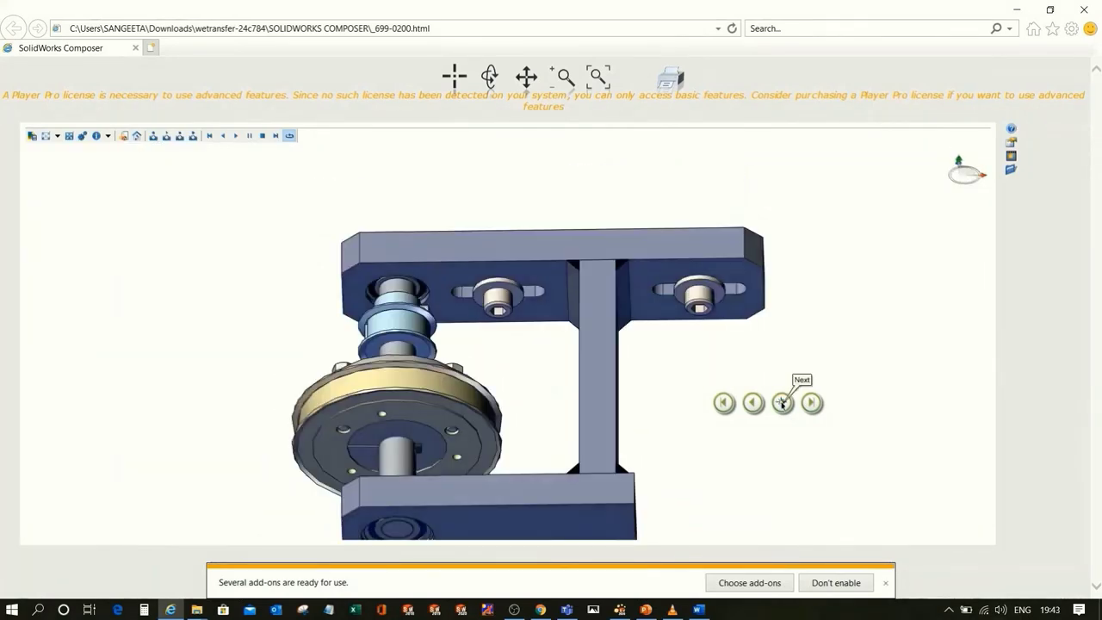
pyautogui.click(782, 403)
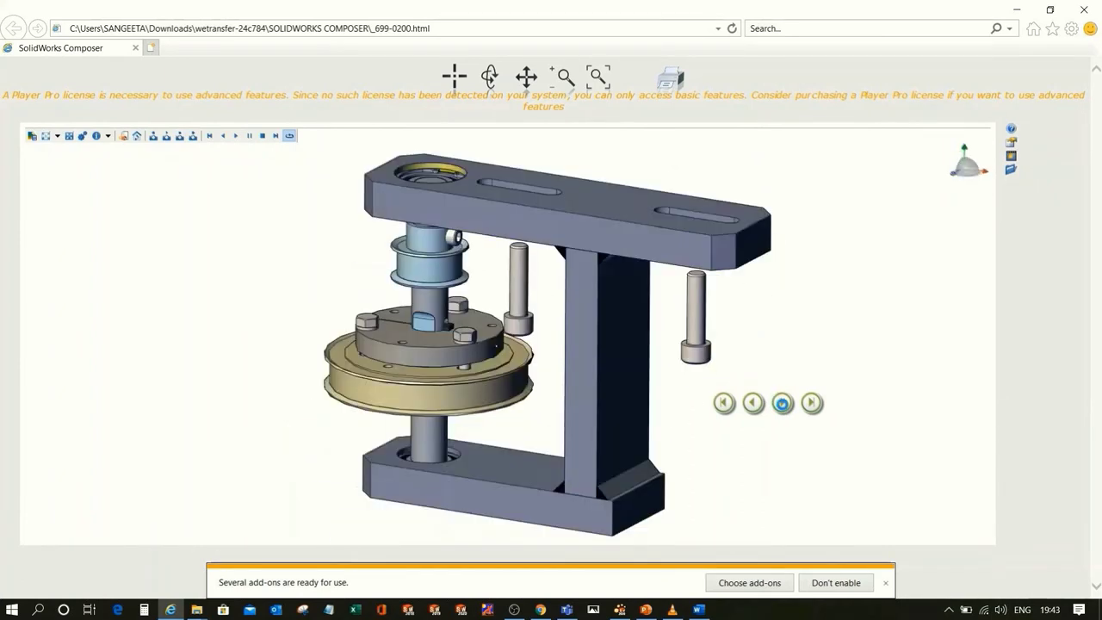
pyautogui.click(783, 403)
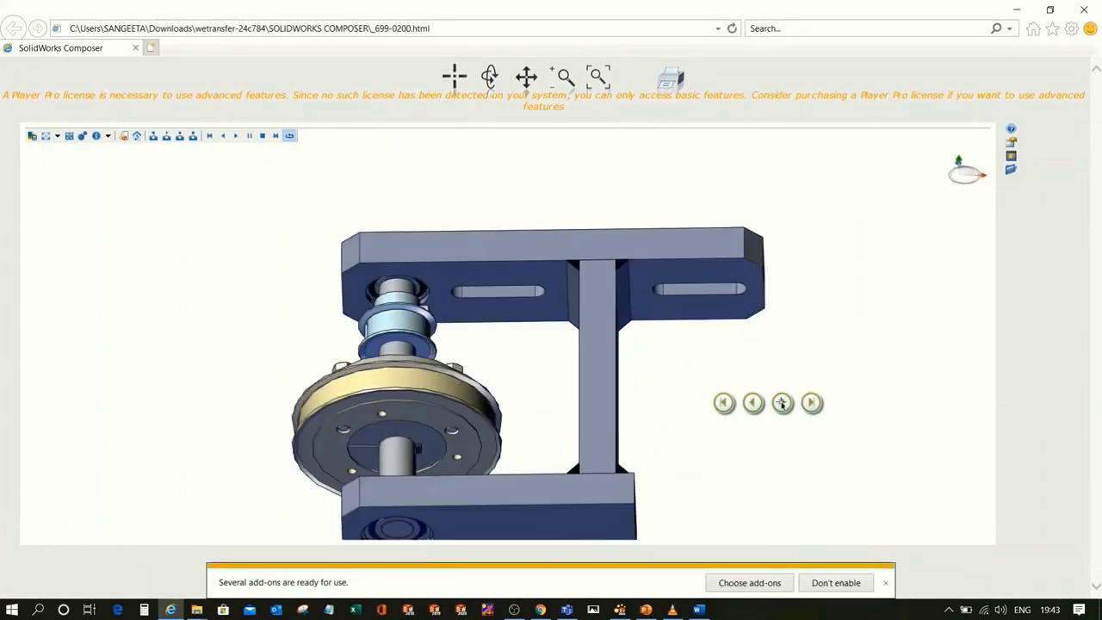
pyautogui.click(782, 403)
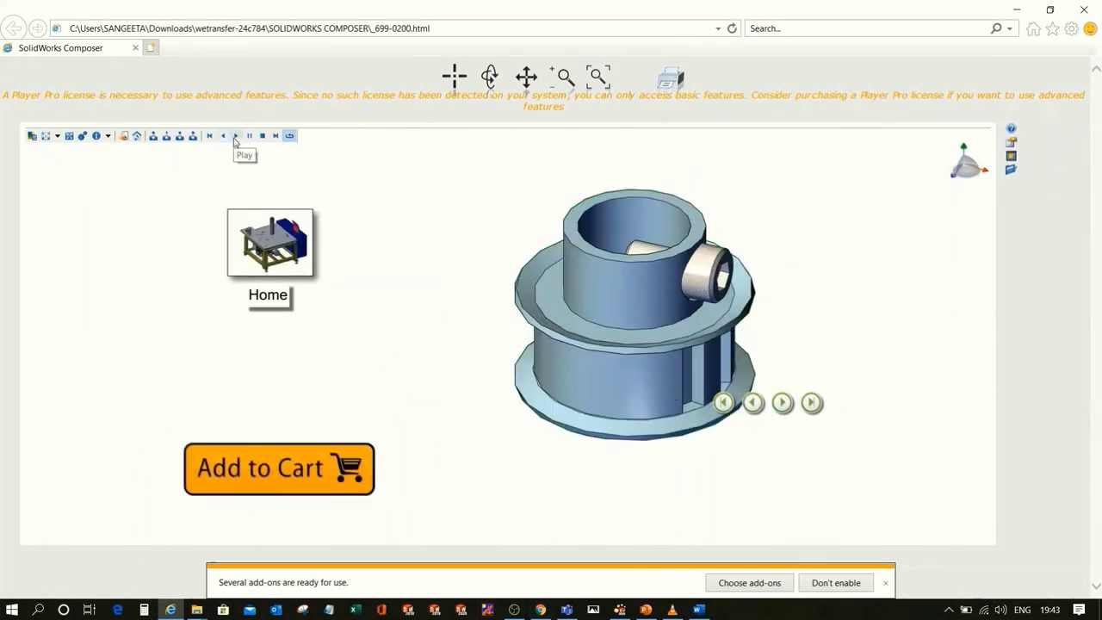
# Play the catalog animation back to the full motor-and-pulley assembly
pyautogui.click(235, 136)
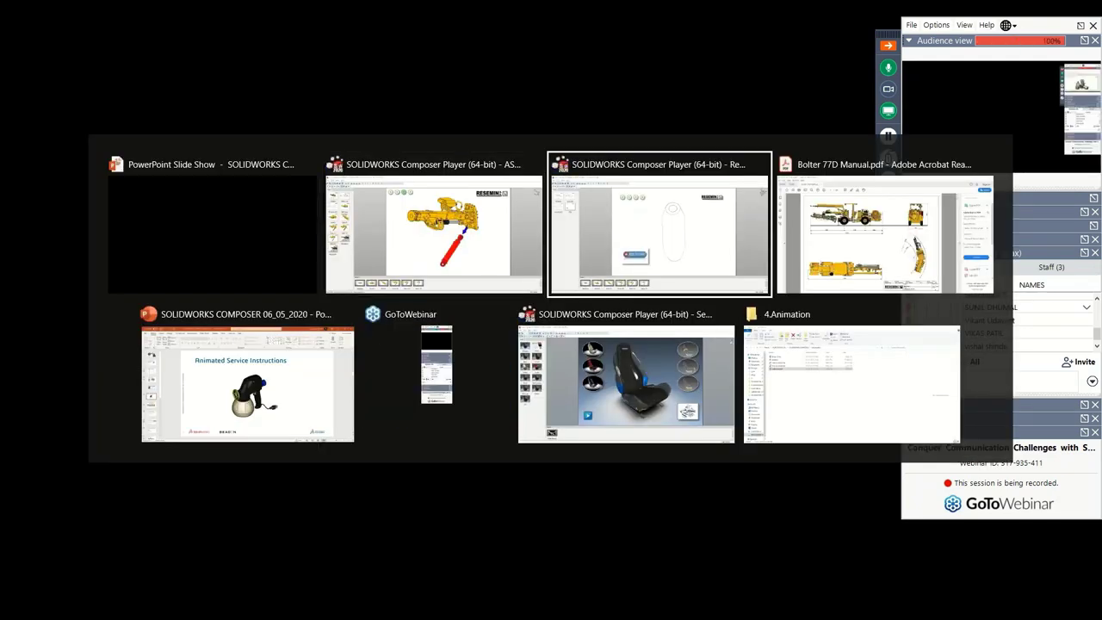
pyautogui.hotkey('alt', 'Tab')
pyautogui.hotkey('alt', 'Tab')
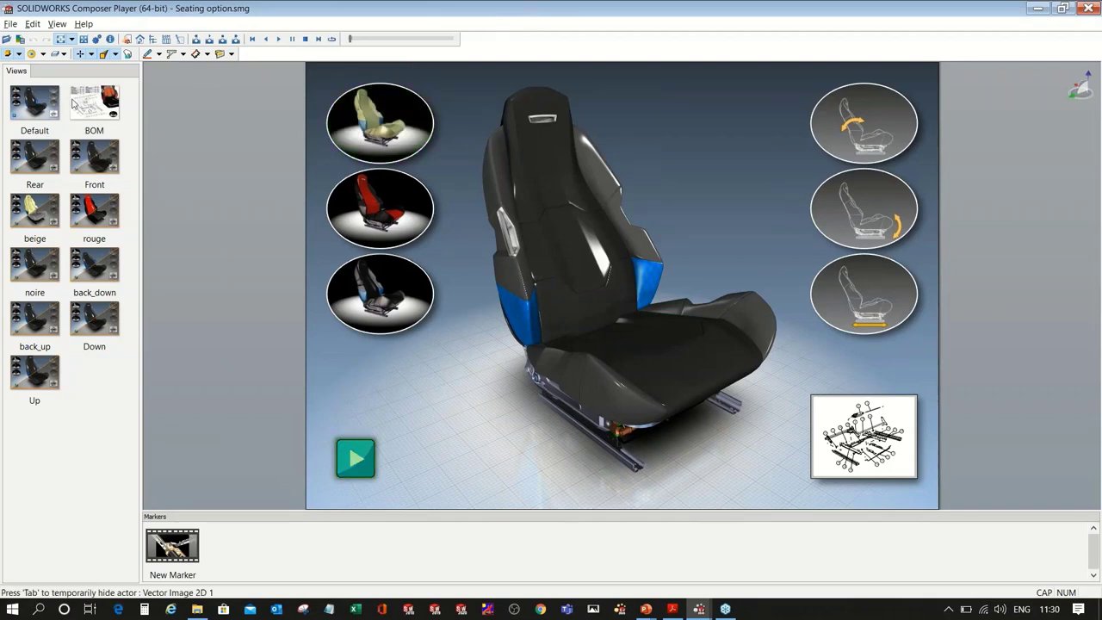
# Switch to Seating option.smg in Composer Player and run its seat animation
pyautogui.click(278, 39)
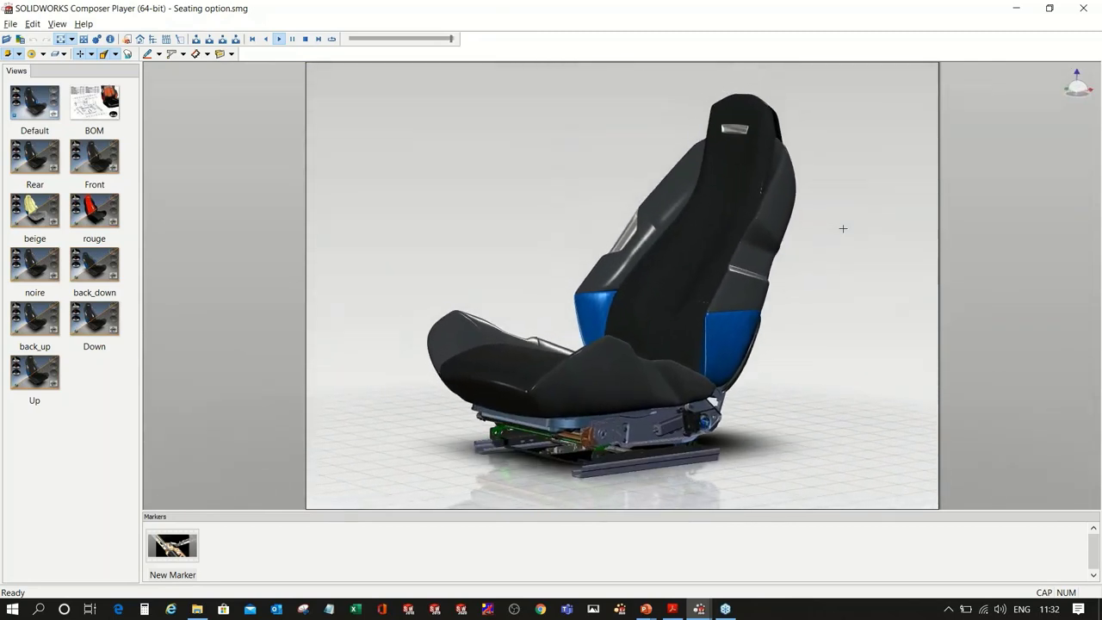
# Return to PowerPoint and show slide 15, "Work & Assembly Instructions – 3D"
pyautogui.hotkey('alt', 'Tab')
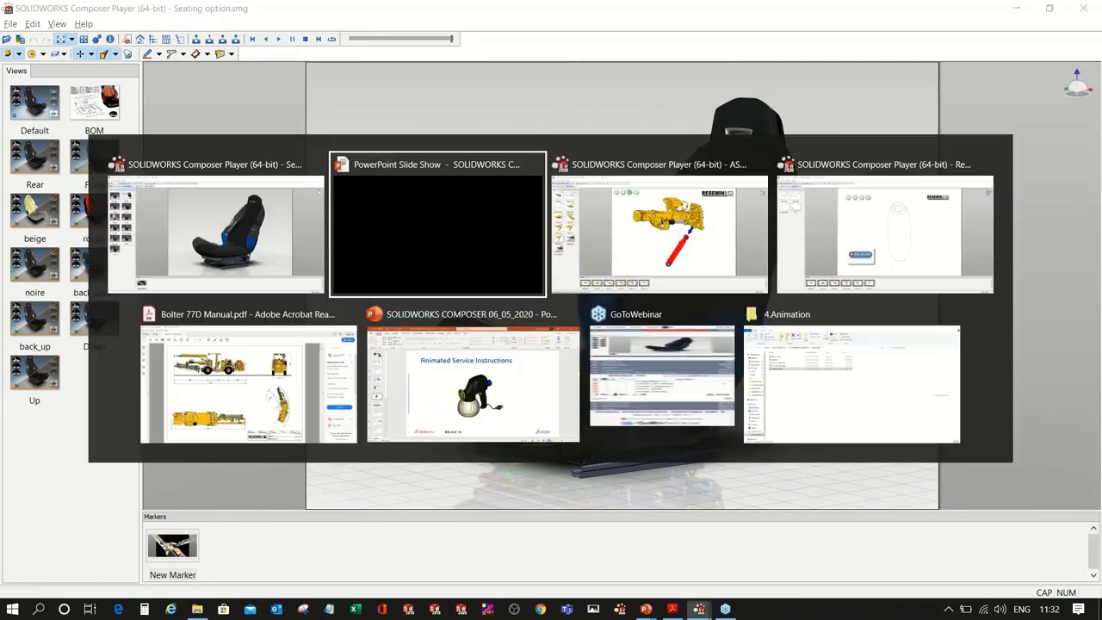
pyautogui.hotkey('alt', 'Tab')
pyautogui.hotkey('alt', 'Tab')
pyautogui.hotkey('alt', 'Tab')
pyautogui.hotkey('alt', 'Tab')
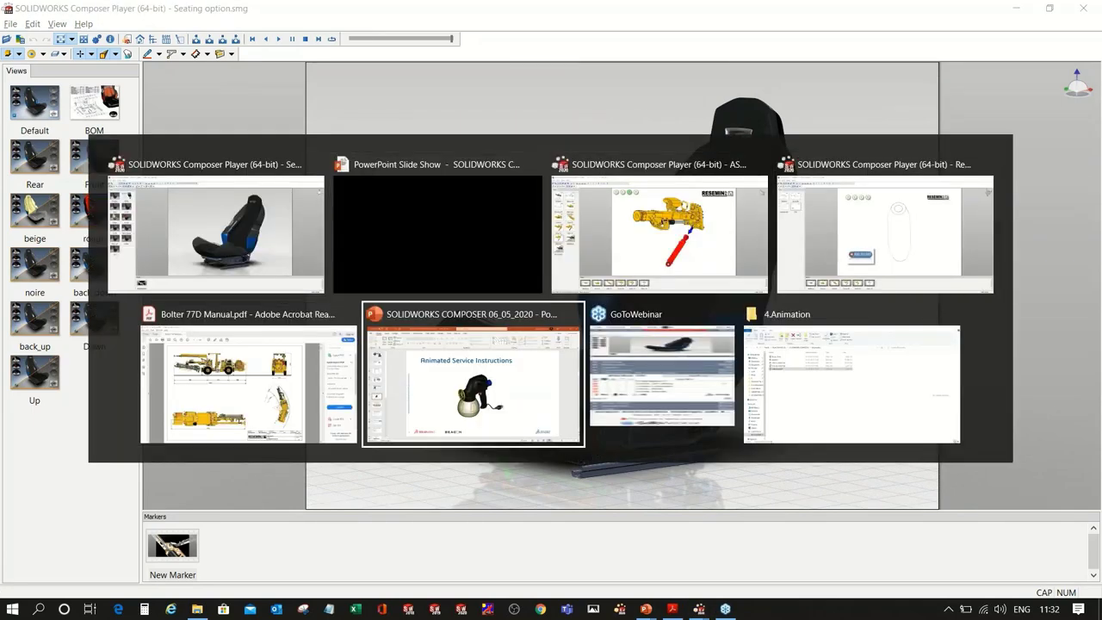
pyautogui.scroll(-5, 71, 551)
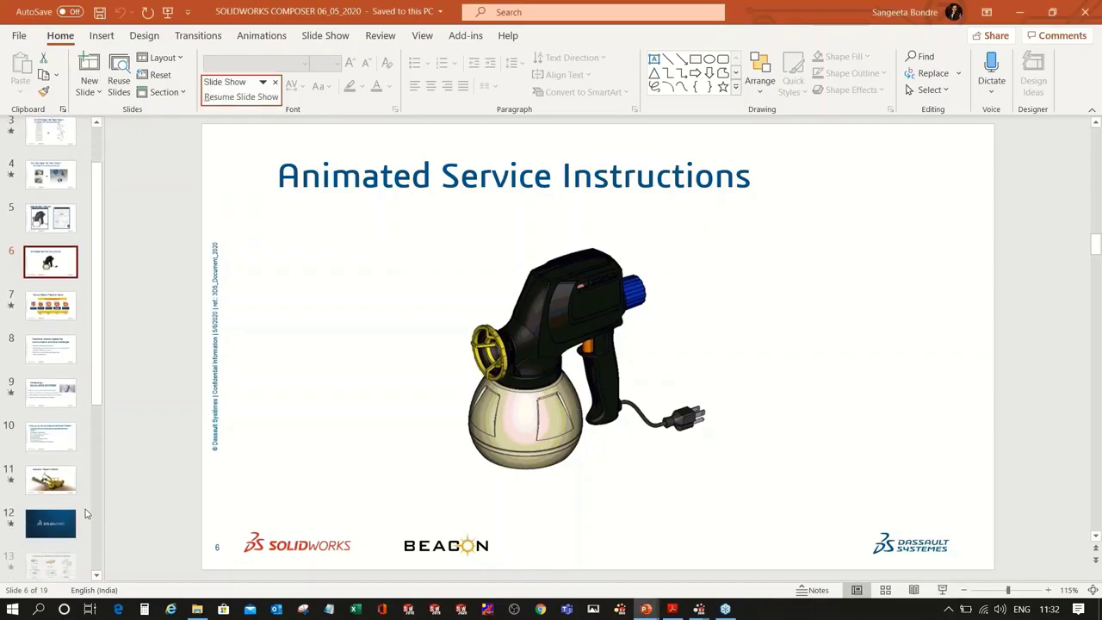
pyautogui.scroll(-1, 70, 566)
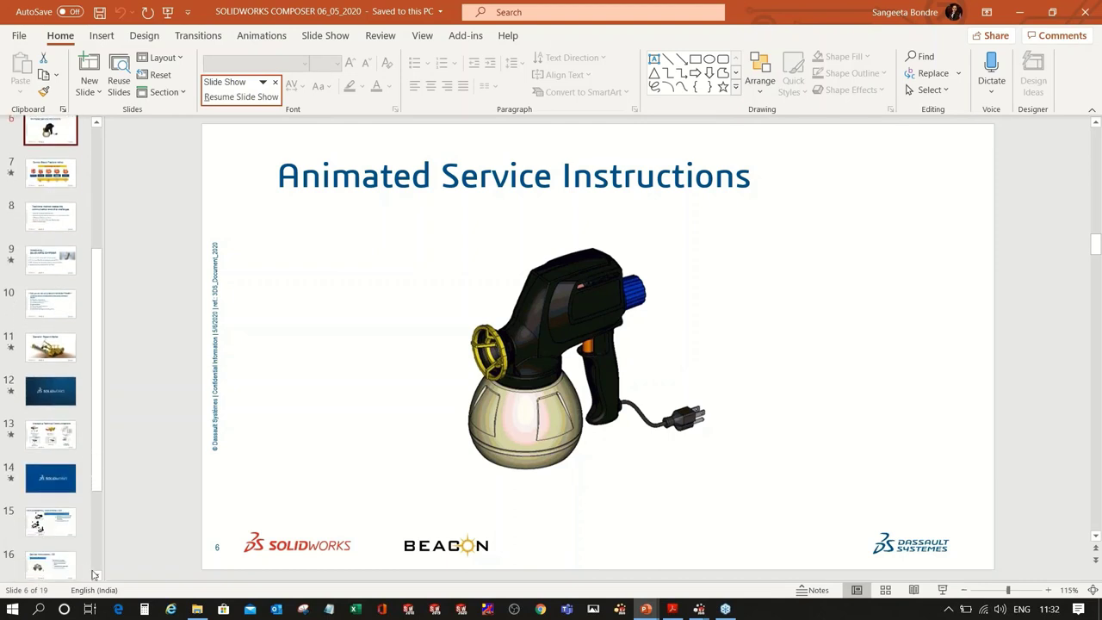
pyautogui.click(62, 533)
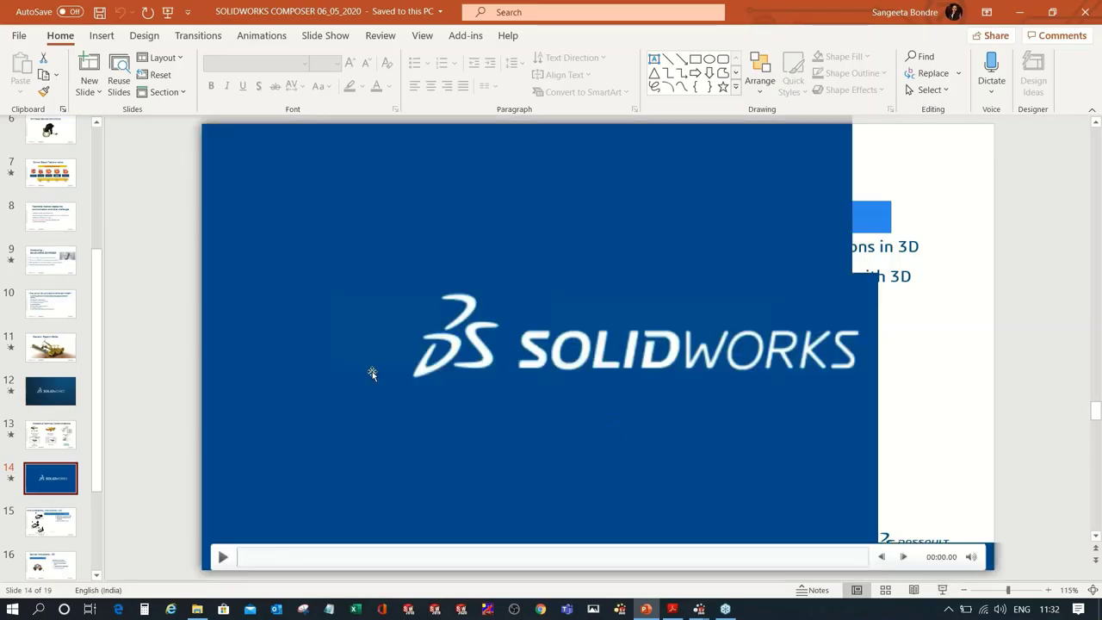
pyautogui.press('Down')
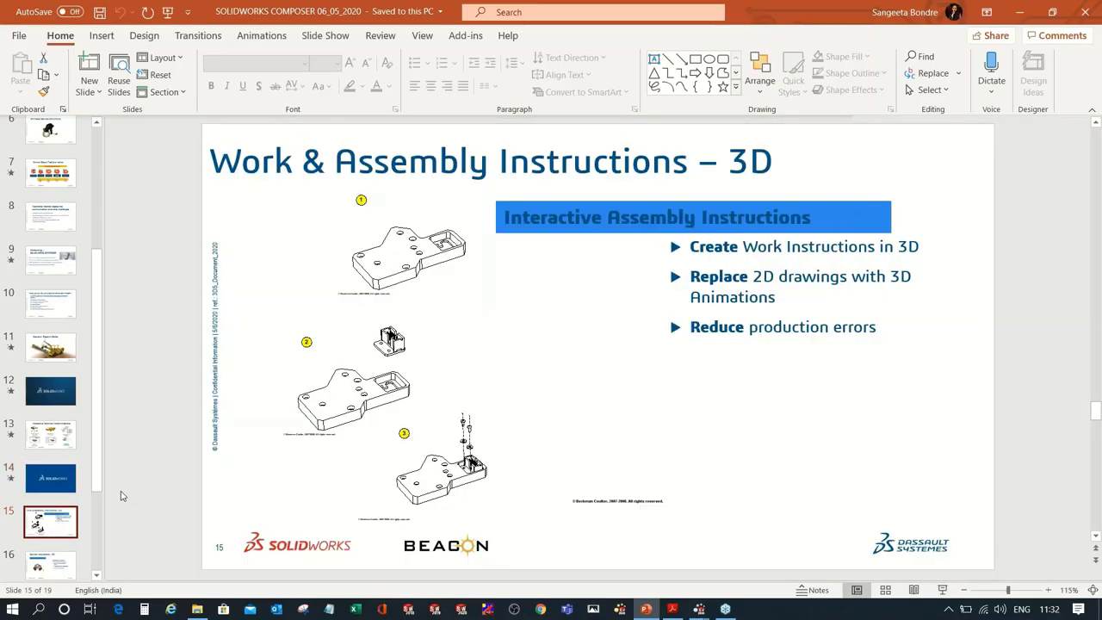